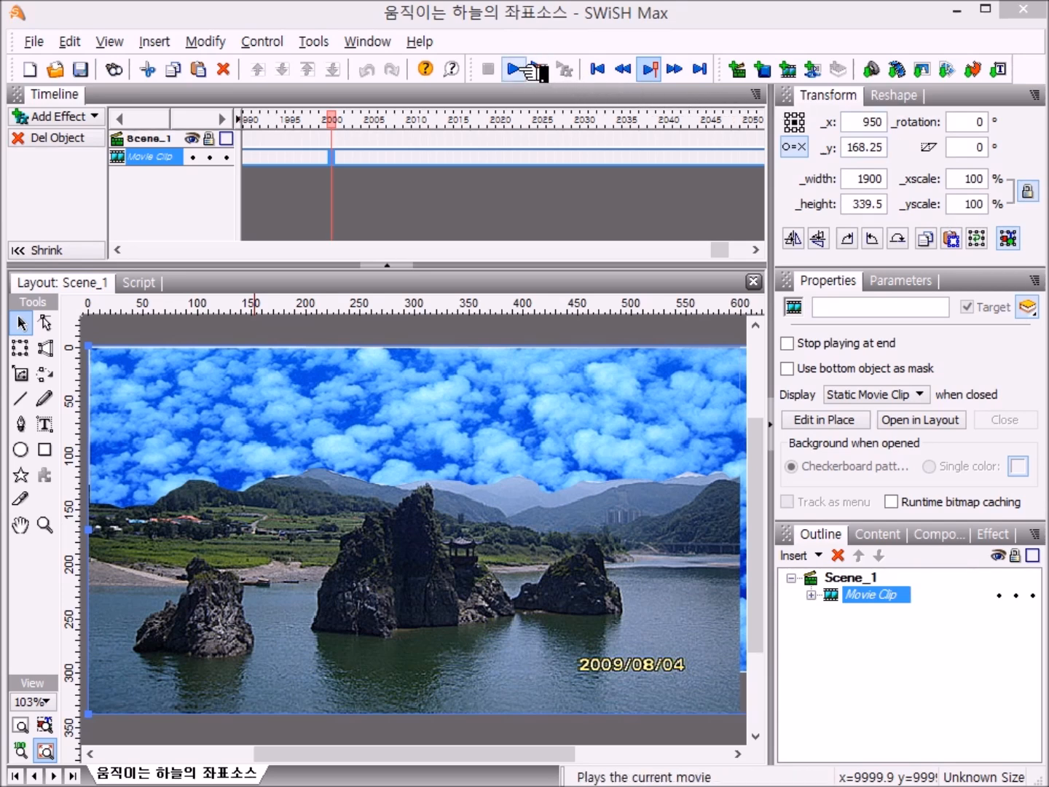
- Play the finished moving-sky example movie as a preview
left_click(530, 67)
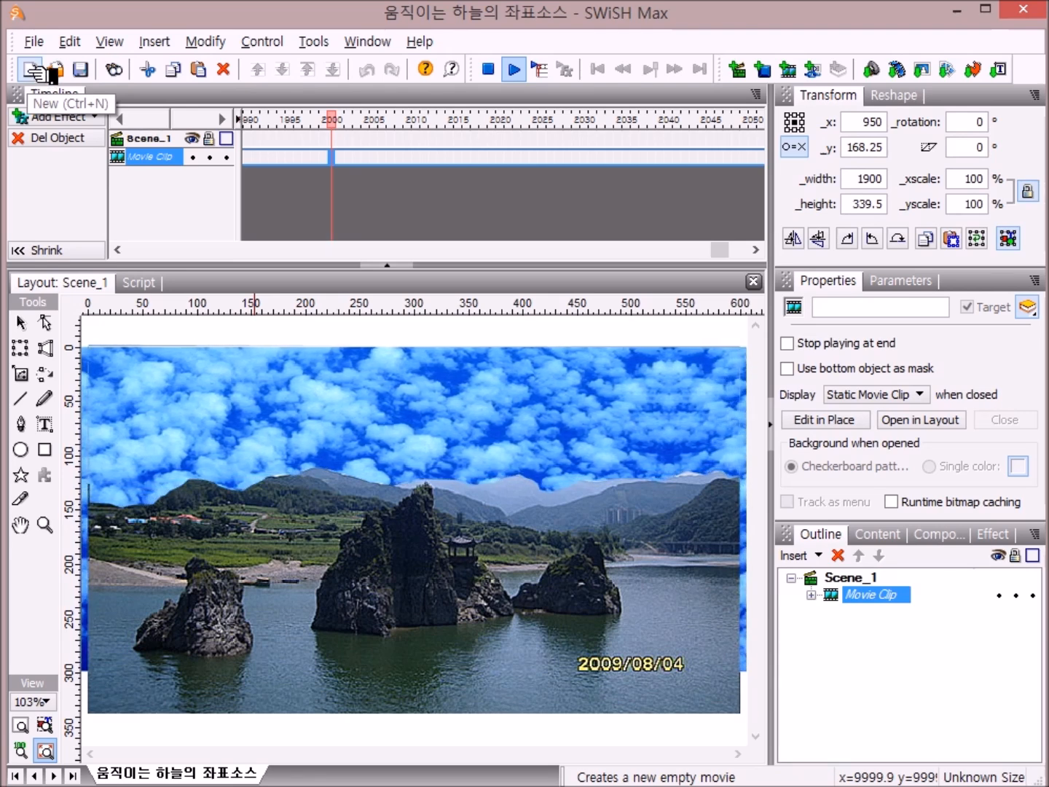
- Create a new empty movie and restore the default panel layout
left_click(34, 70)
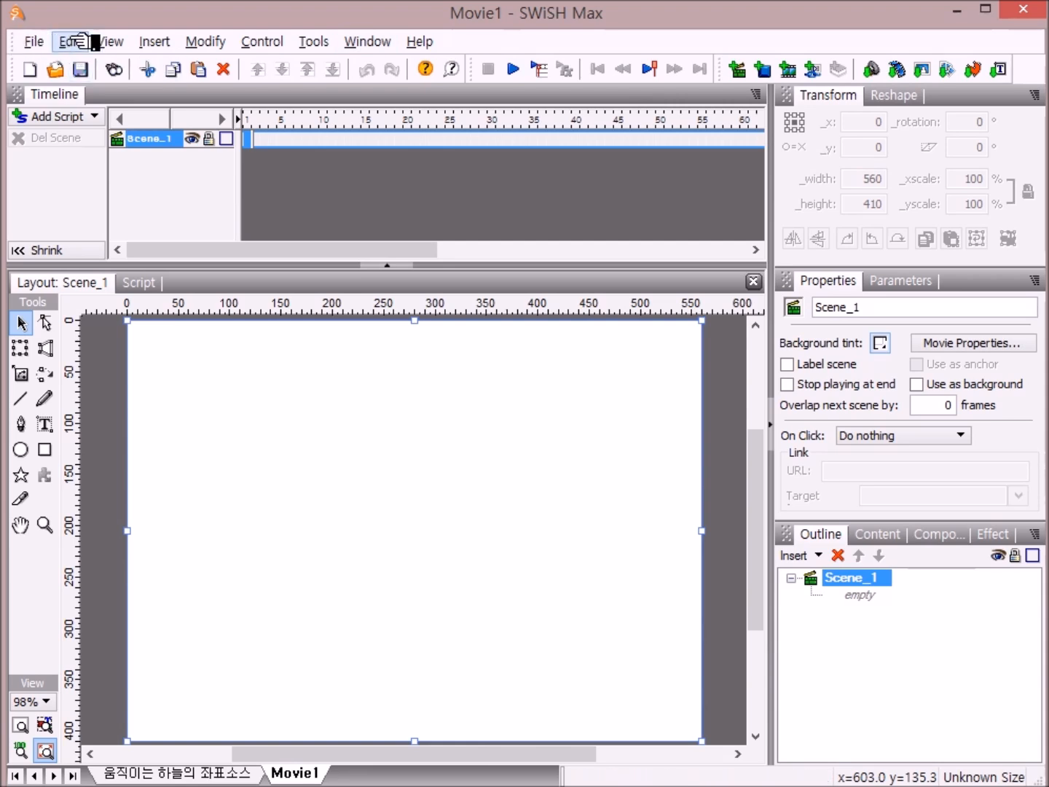
left_click(378, 43)
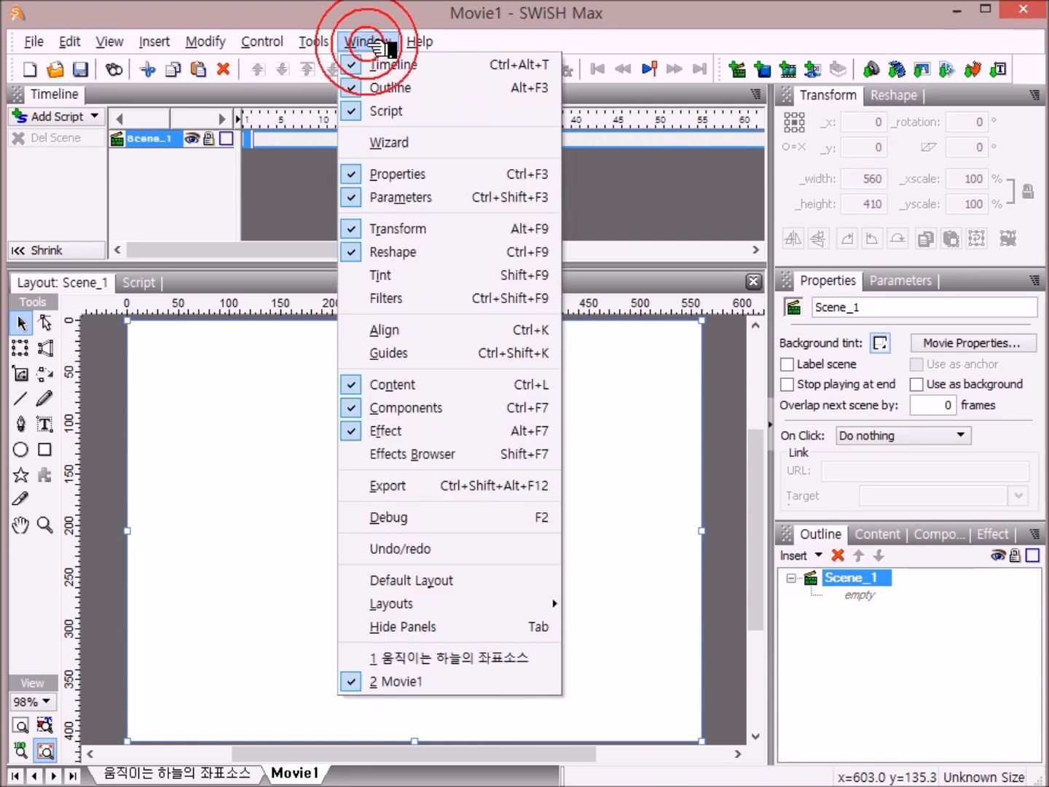
left_click(522, 587)
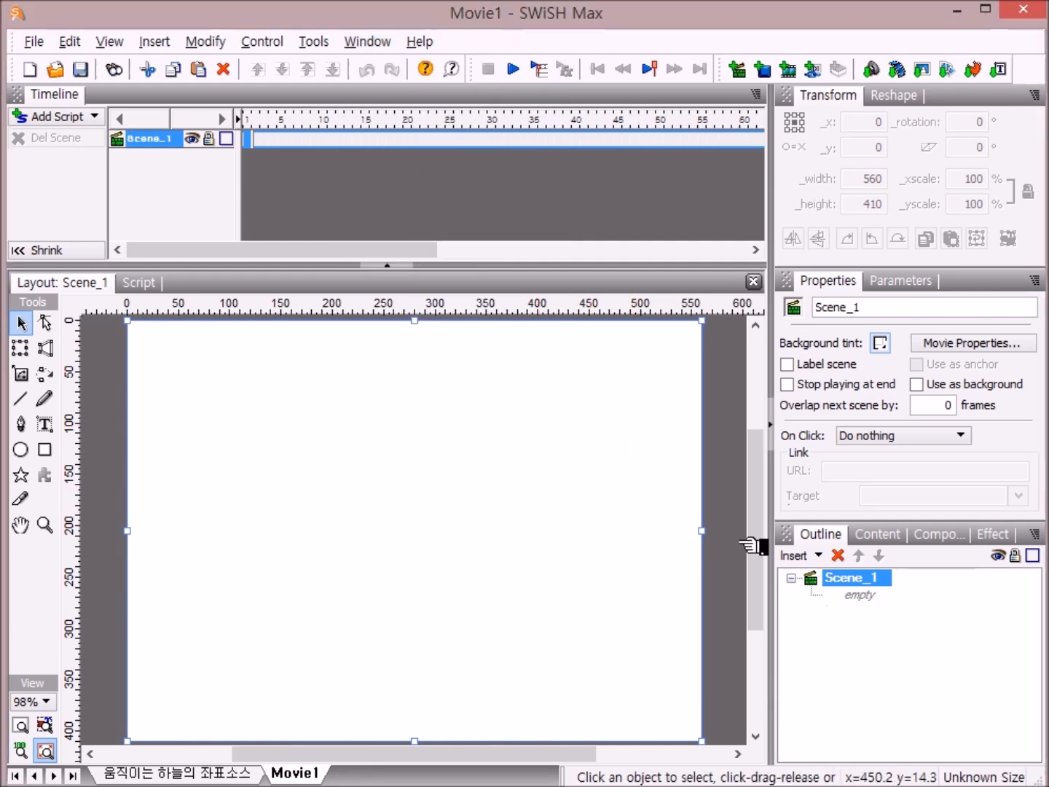
- Set the movie size to 600 pixels wide and 338 pixels high, and fit the scene to the view
left_click_drag(831, 277, 1004, 354)
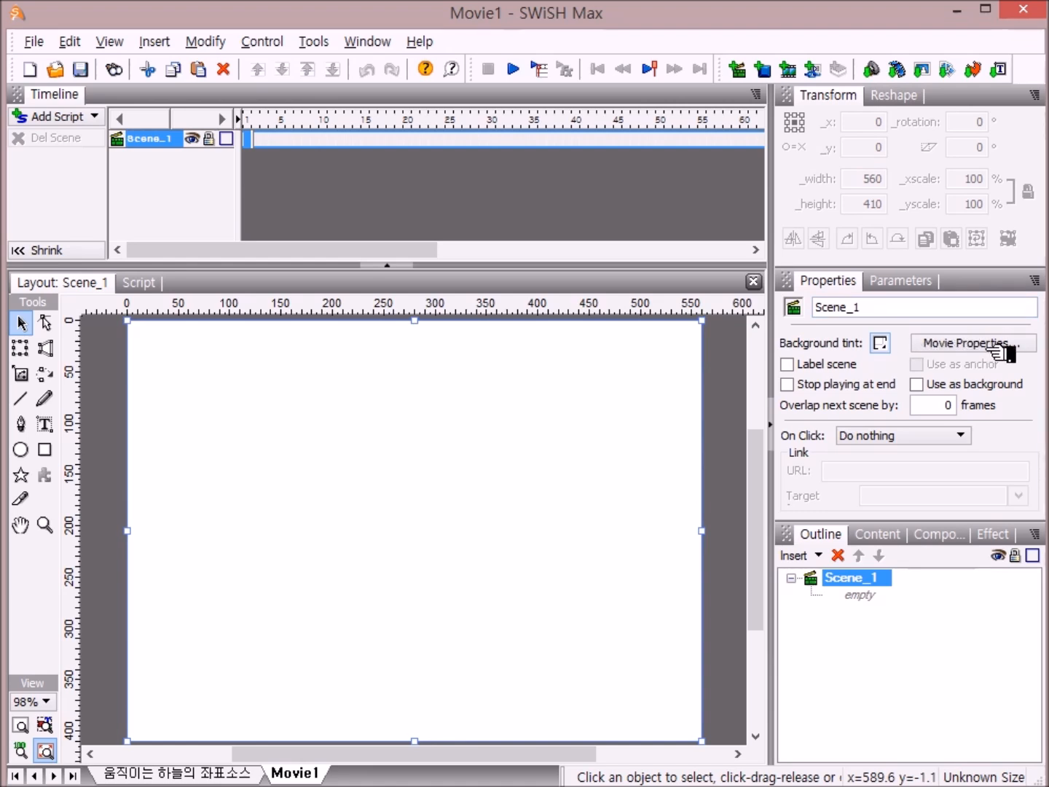
left_click(1005, 353)
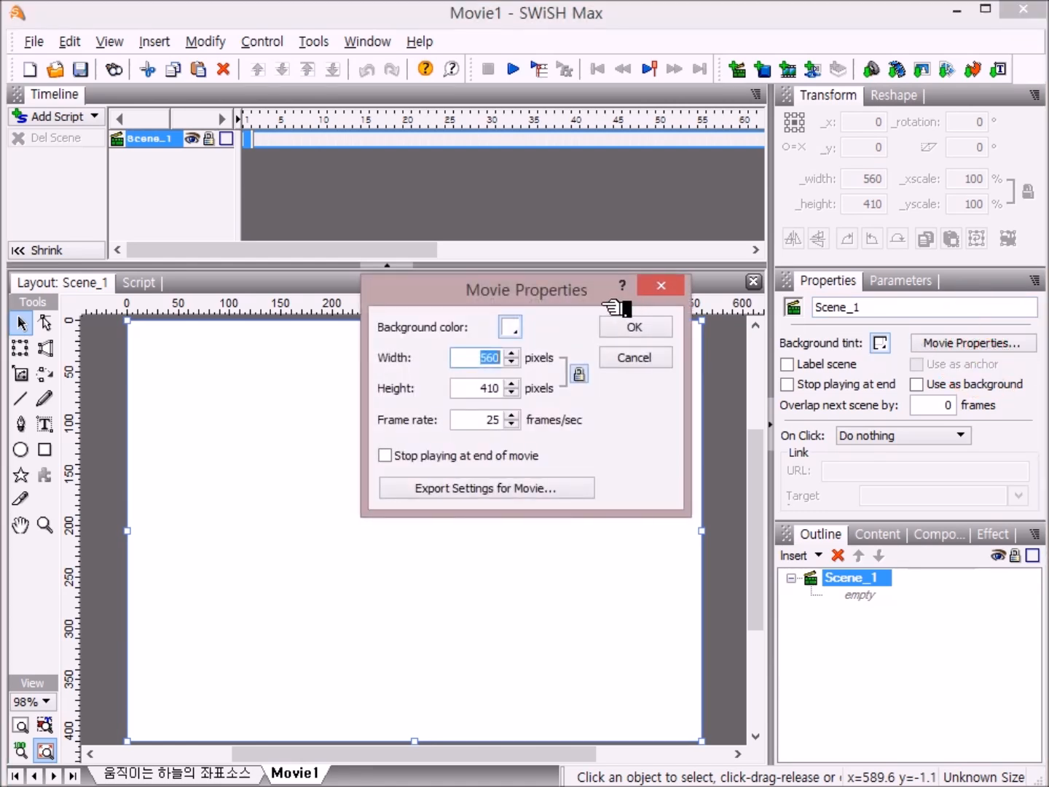
left_click_drag(598, 294, 535, 364)
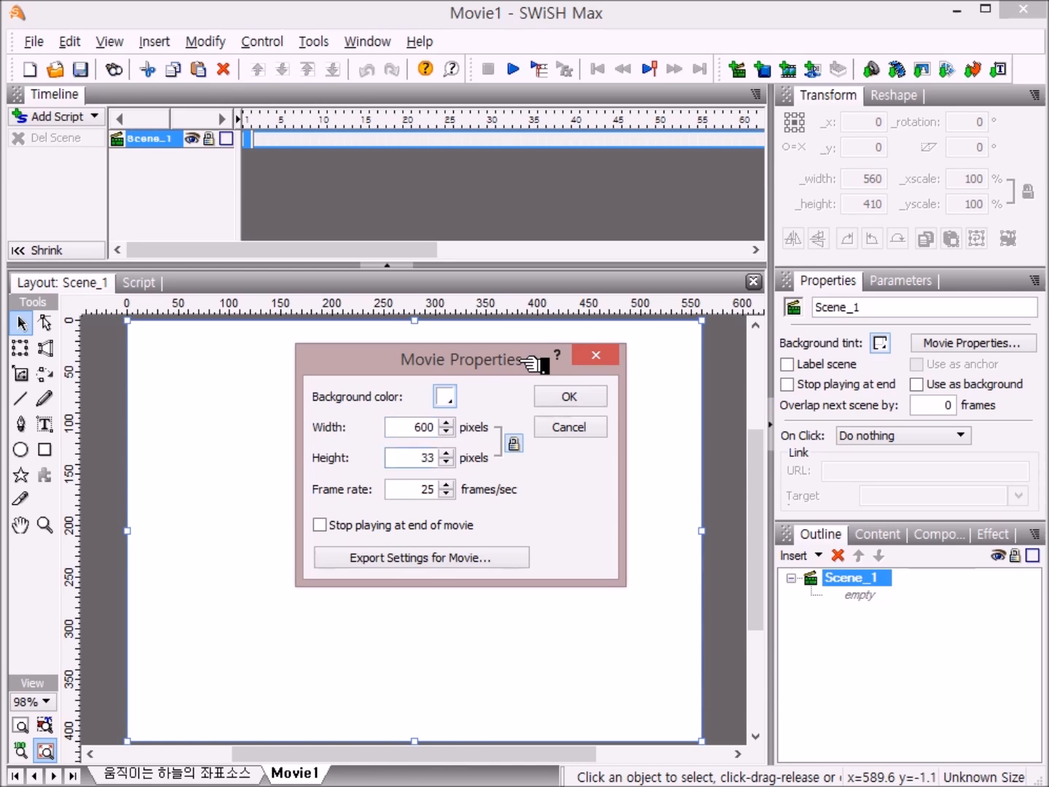
left_click(587, 397)
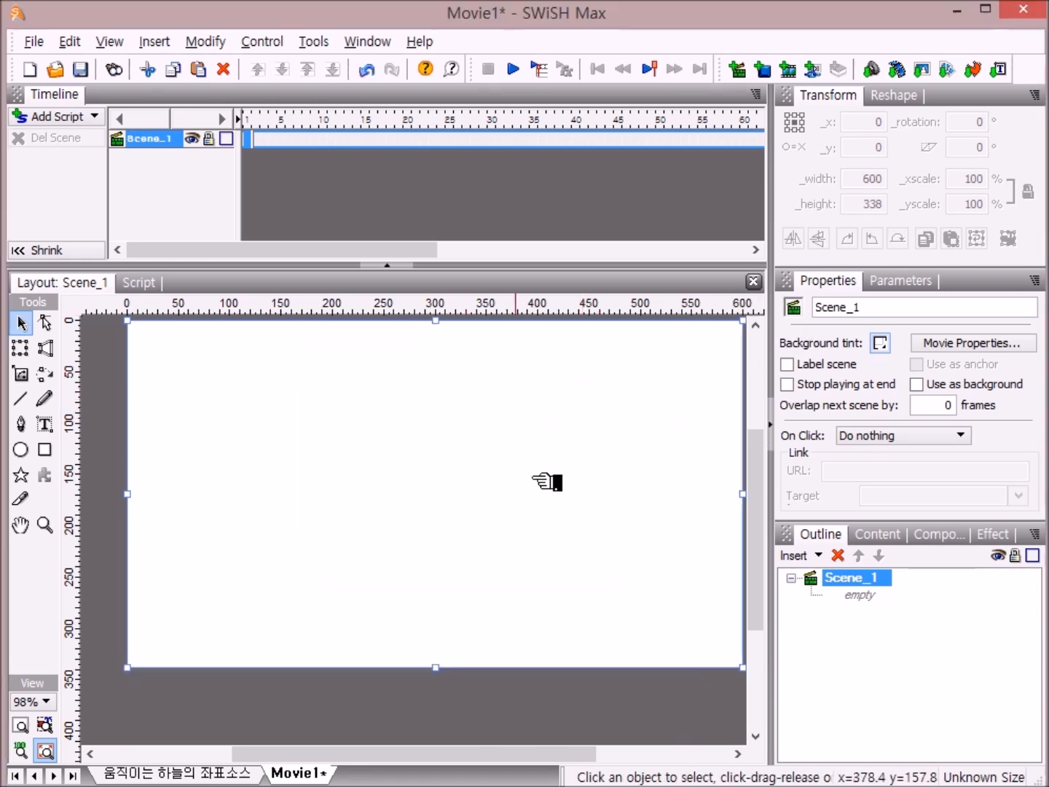
left_click(20, 726)
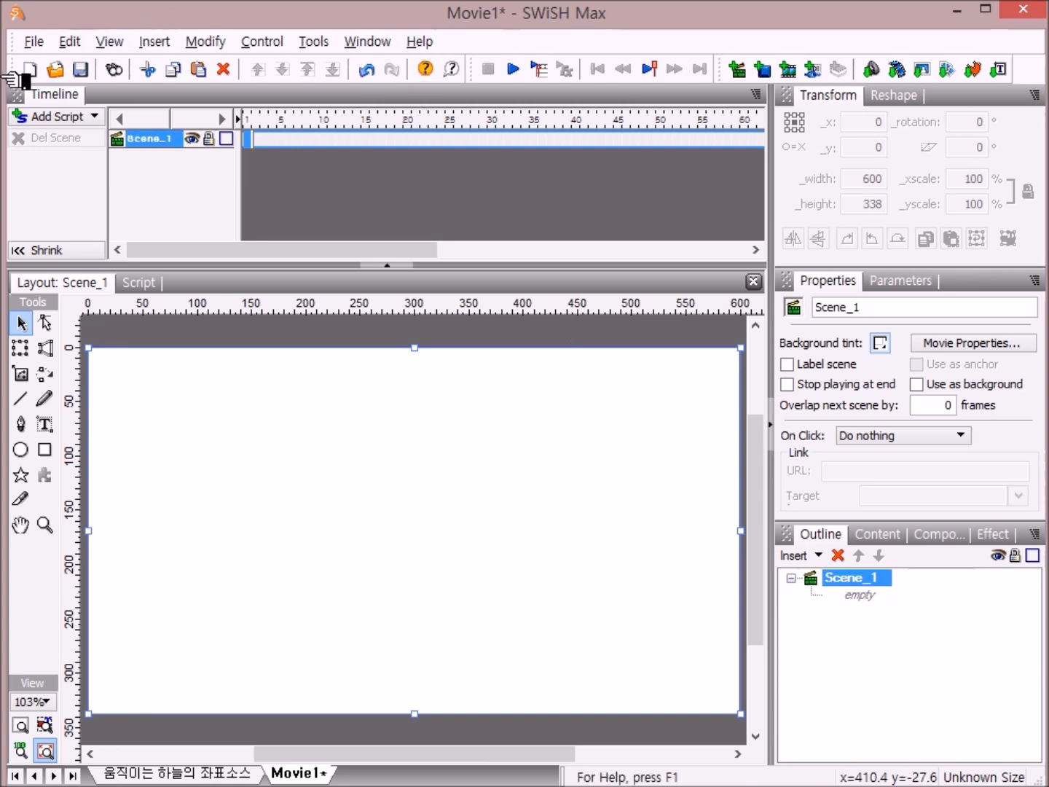
- Import the image 1.조개구름 600X338.jpg from the folder 0.흐르는 하늘좌표 into the scene
left_click(936, 71)
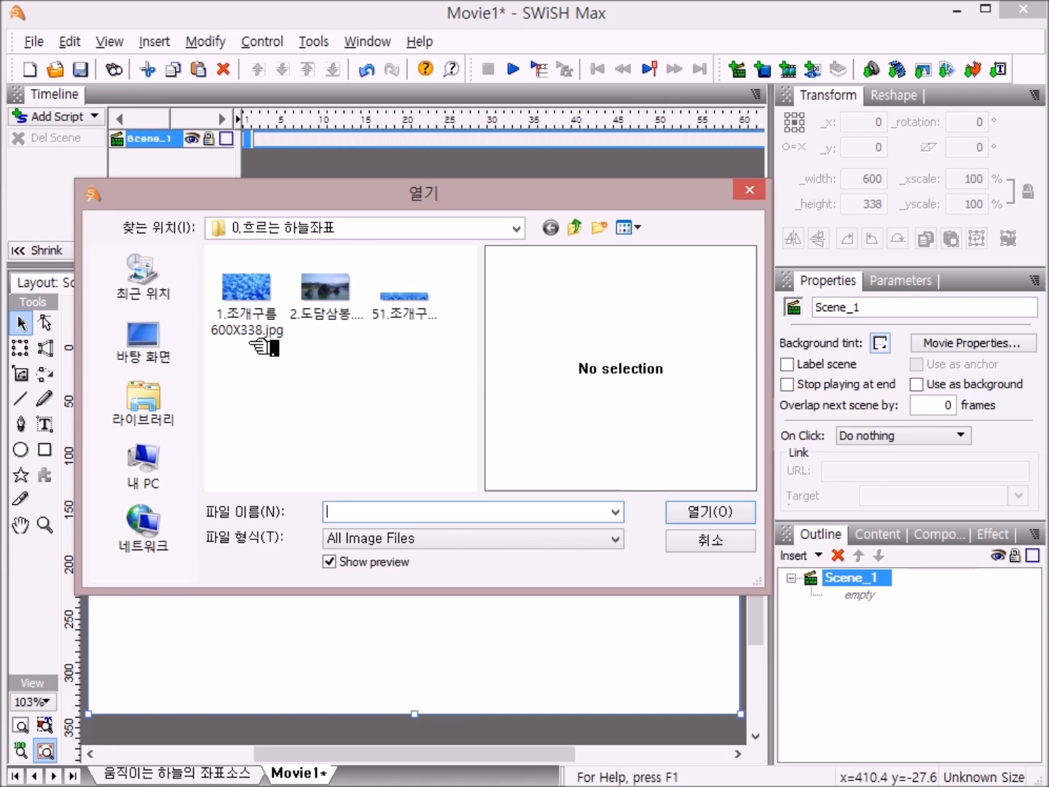
mouse_move(348, 323)
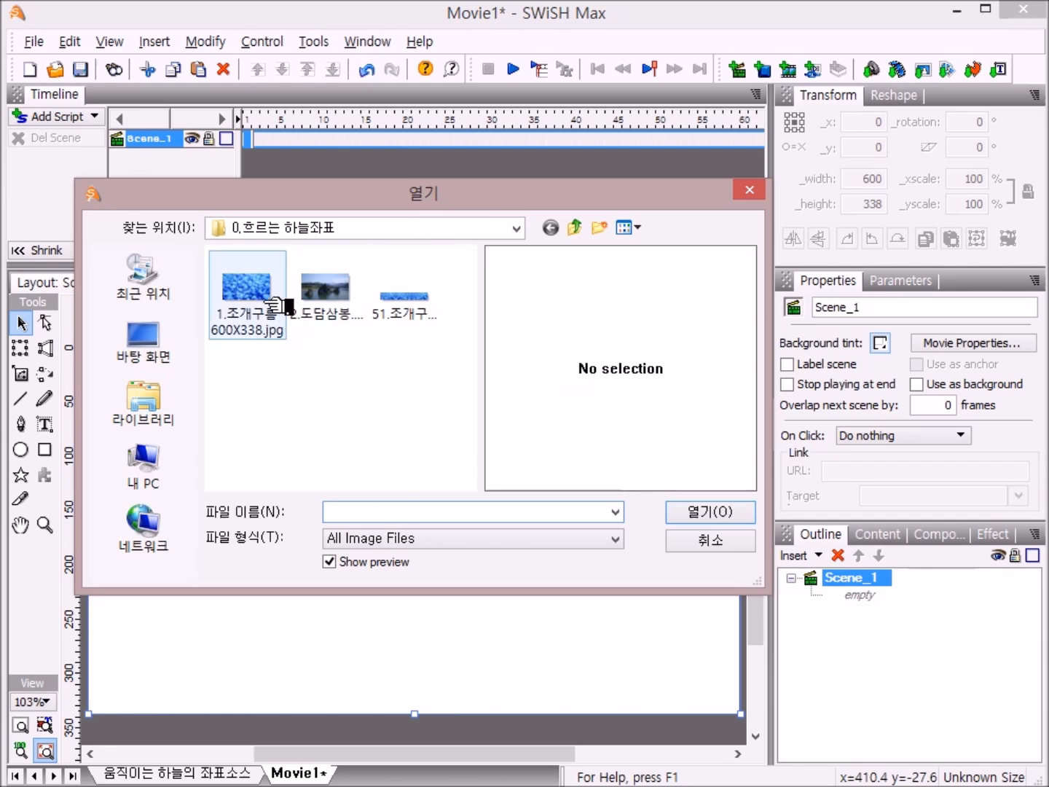
mouse_move(260, 299)
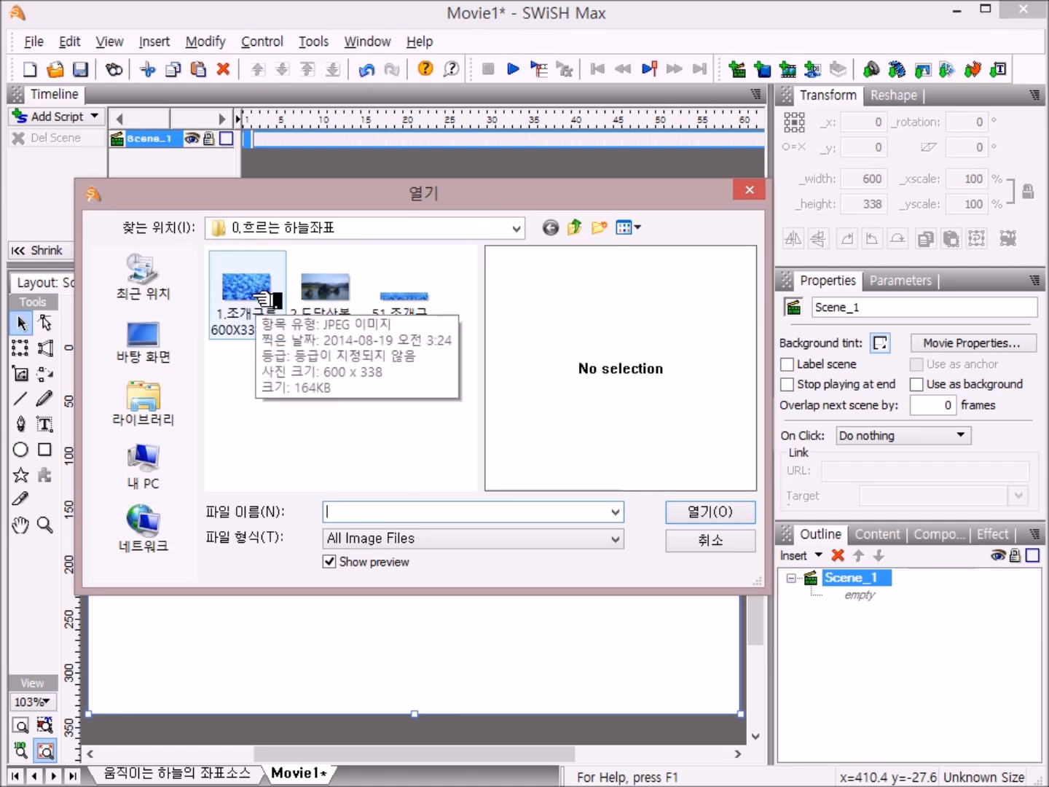
double_click(261, 299)
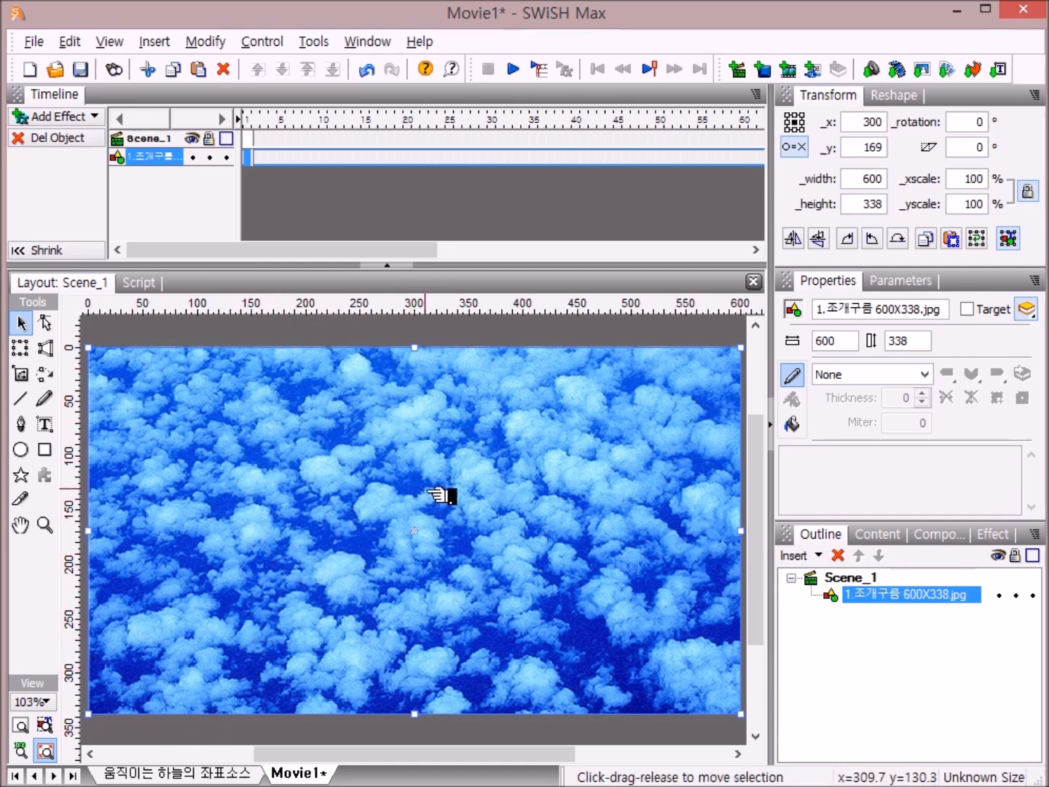
- Add vertical guides at 0 and 600 and horizontal guides along the upper and lower edges of the cloud image
left_click(38, 701)
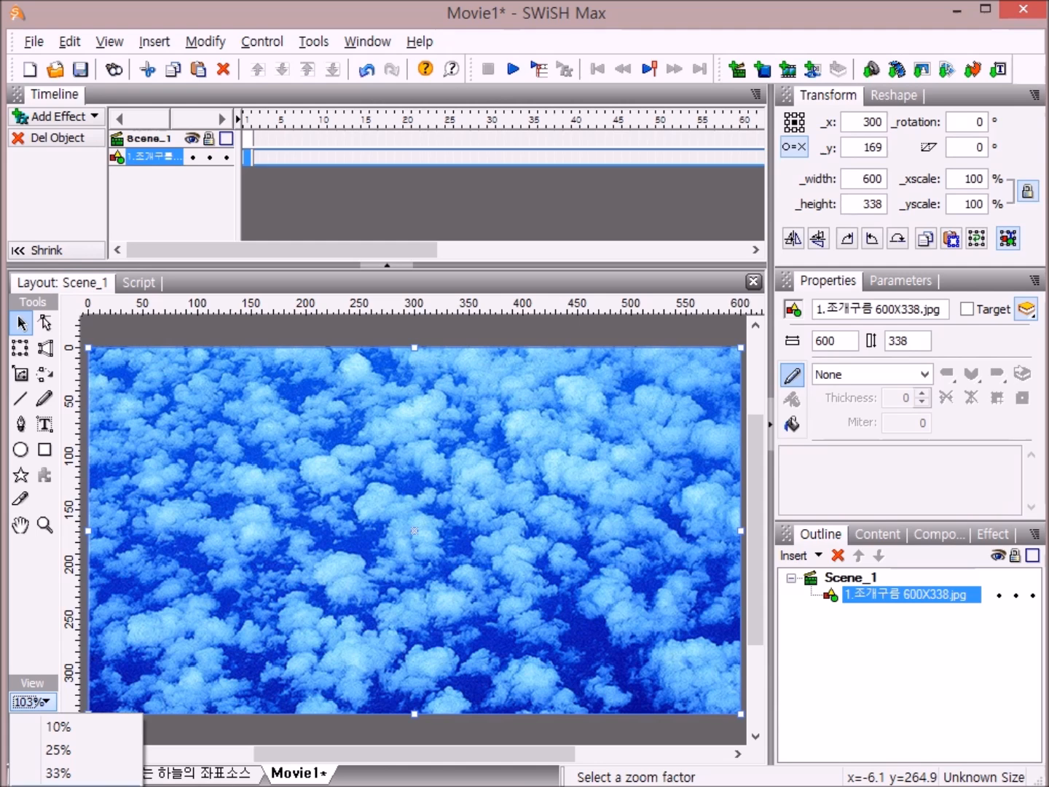
left_click(63, 771)
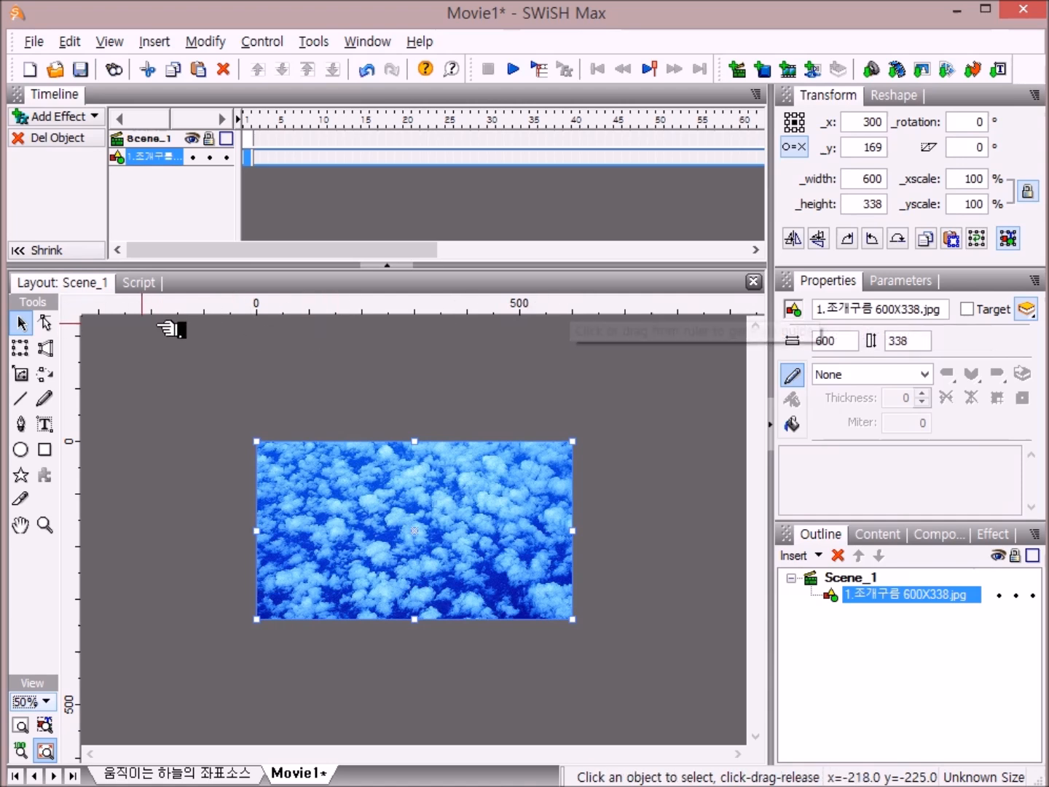
left_click(257, 312)
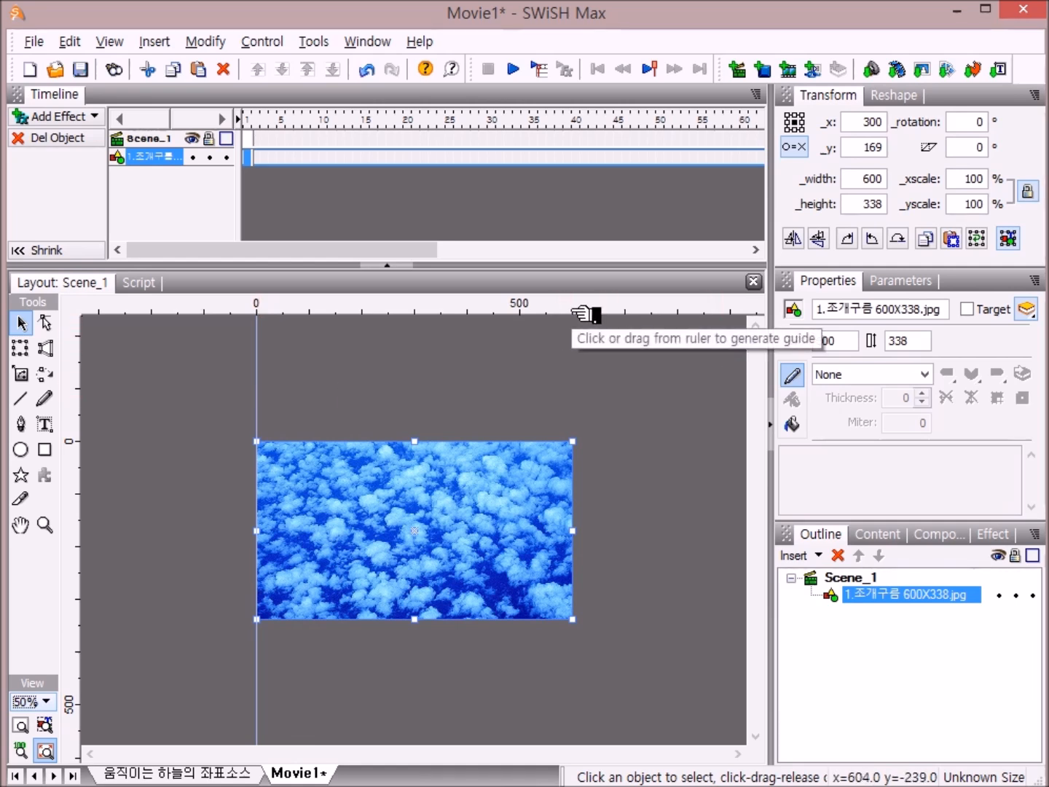
left_click_drag(573, 312, 580, 518)
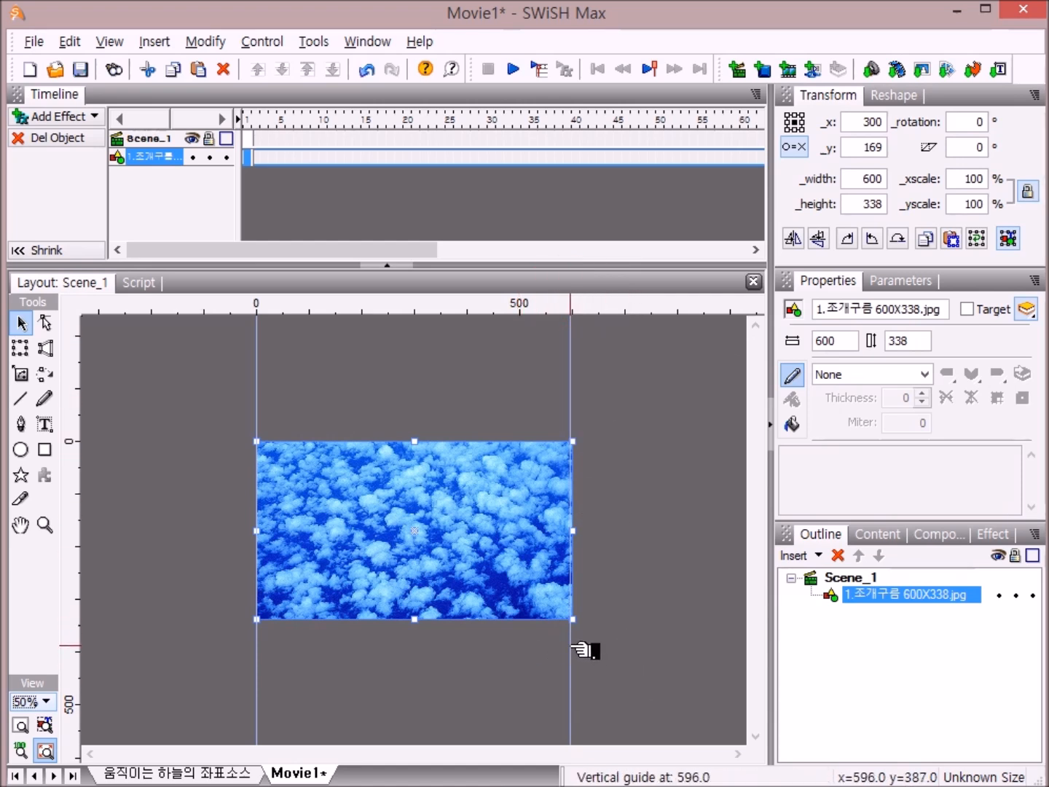
left_click_drag(572, 648, 574, 650)
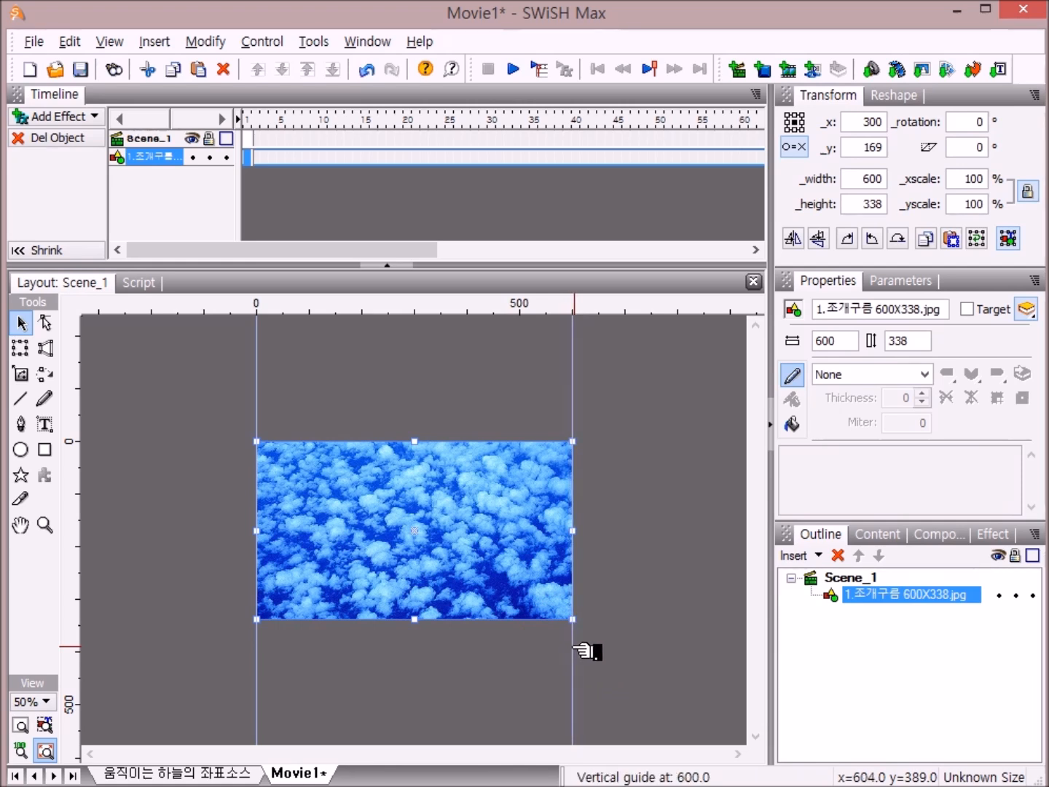
left_click(69, 442)
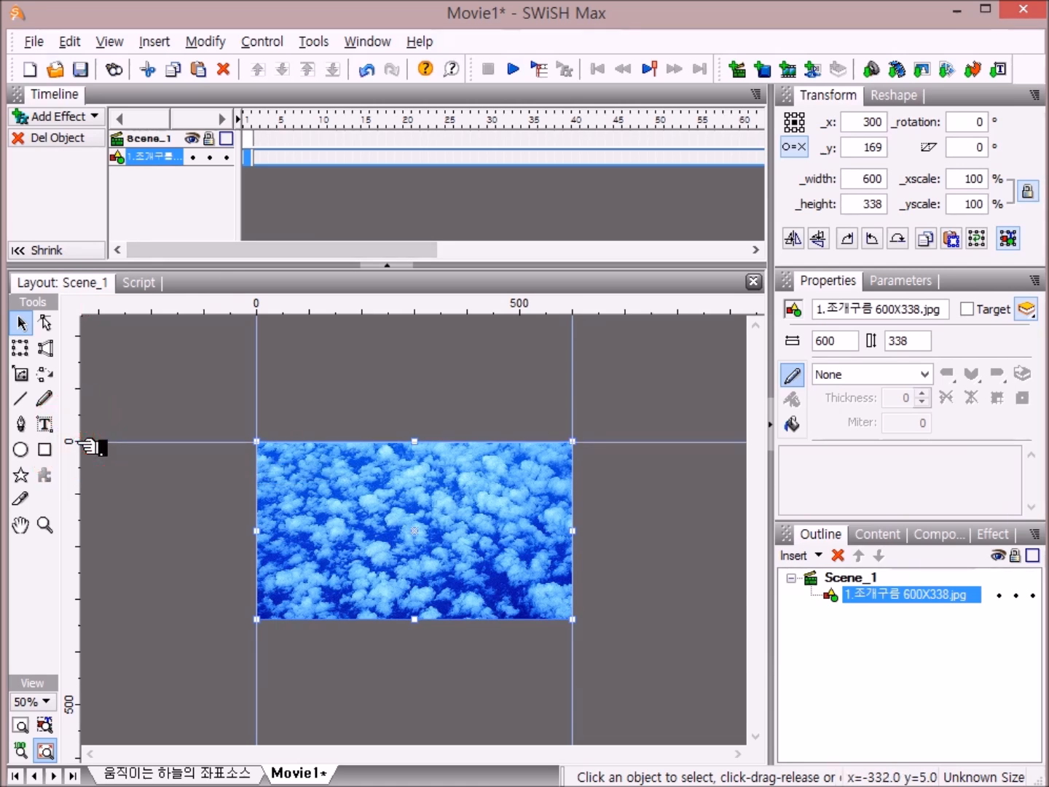
left_click(72, 622)
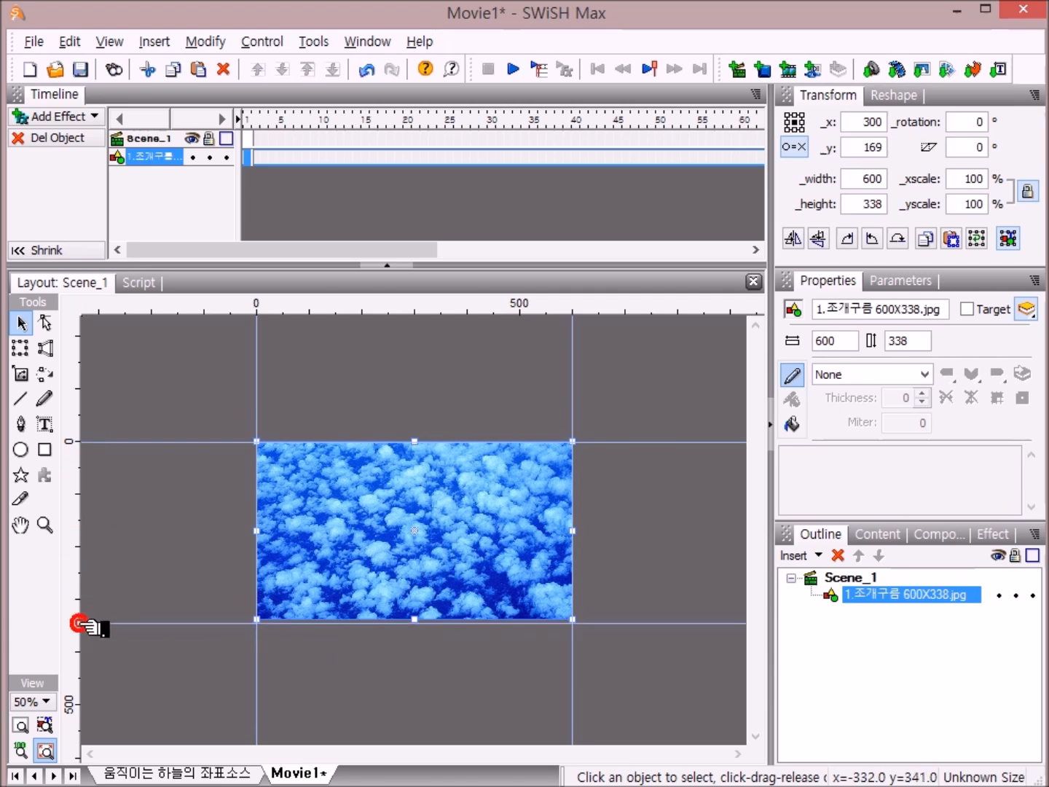
left_click(705, 625)
left_click_drag(695, 624, 693, 621)
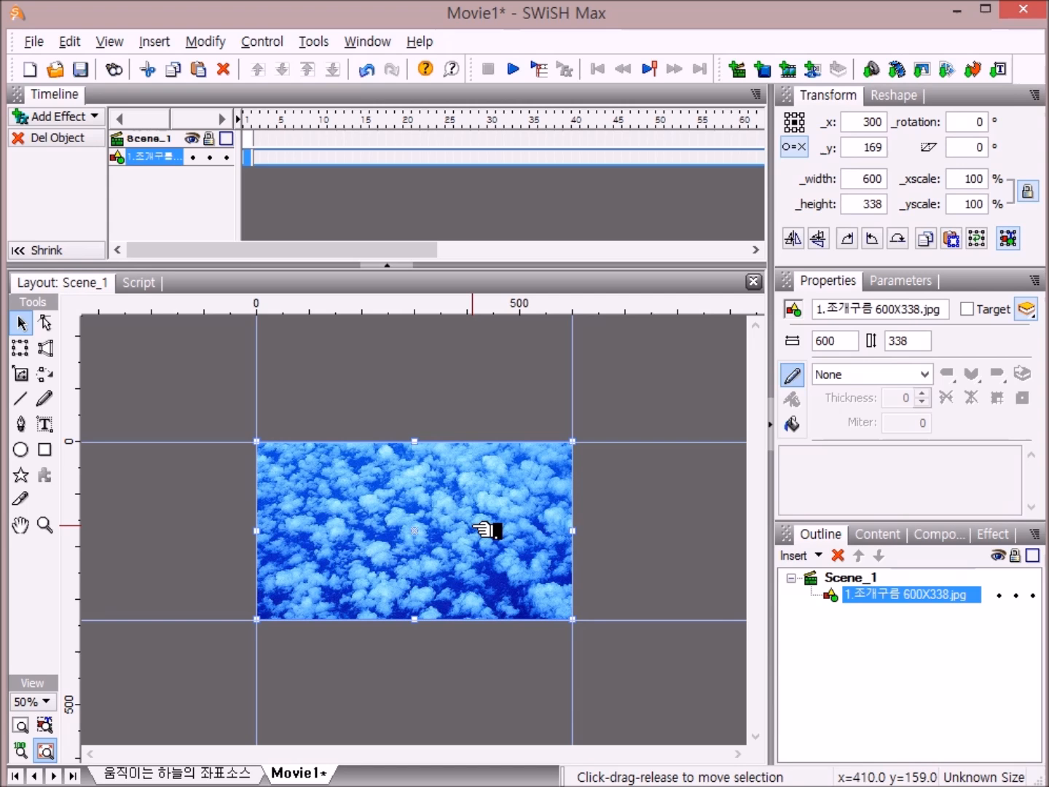
- Duplicate the cloud image twice and move one copy against the original's right edge, at _x about 896
key("ctrl+d")
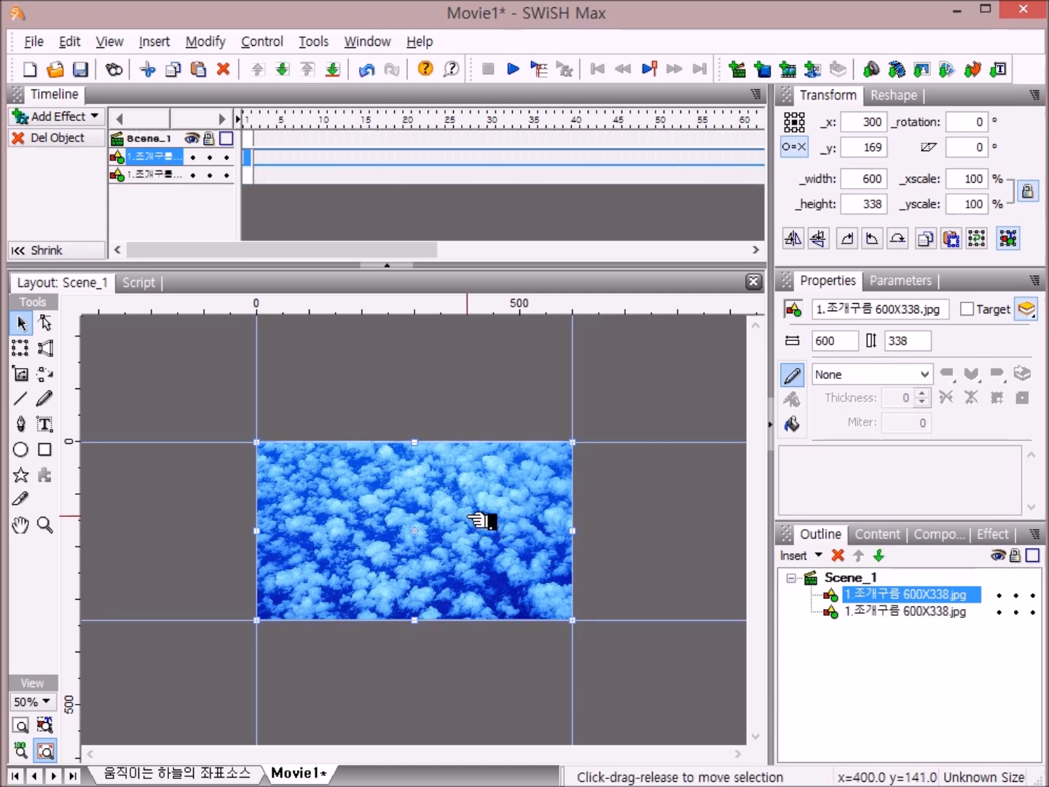
key("ctrl+d")
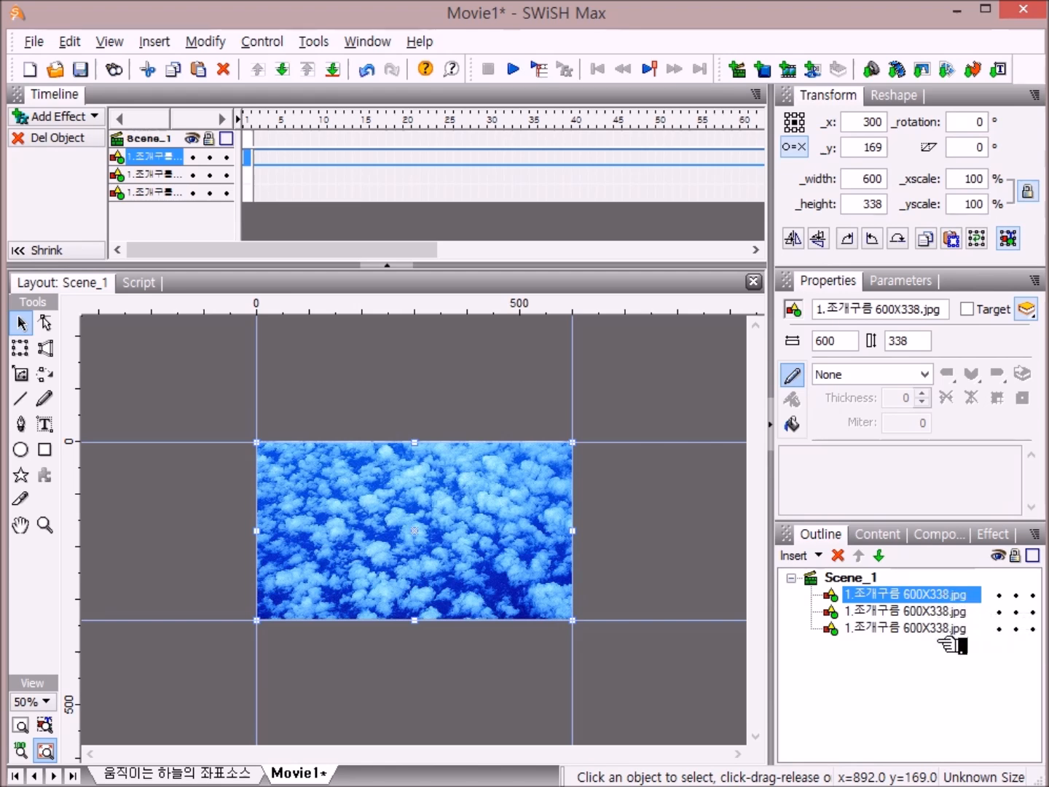
left_click(464, 516)
left_click_drag(465, 514, 545, 515)
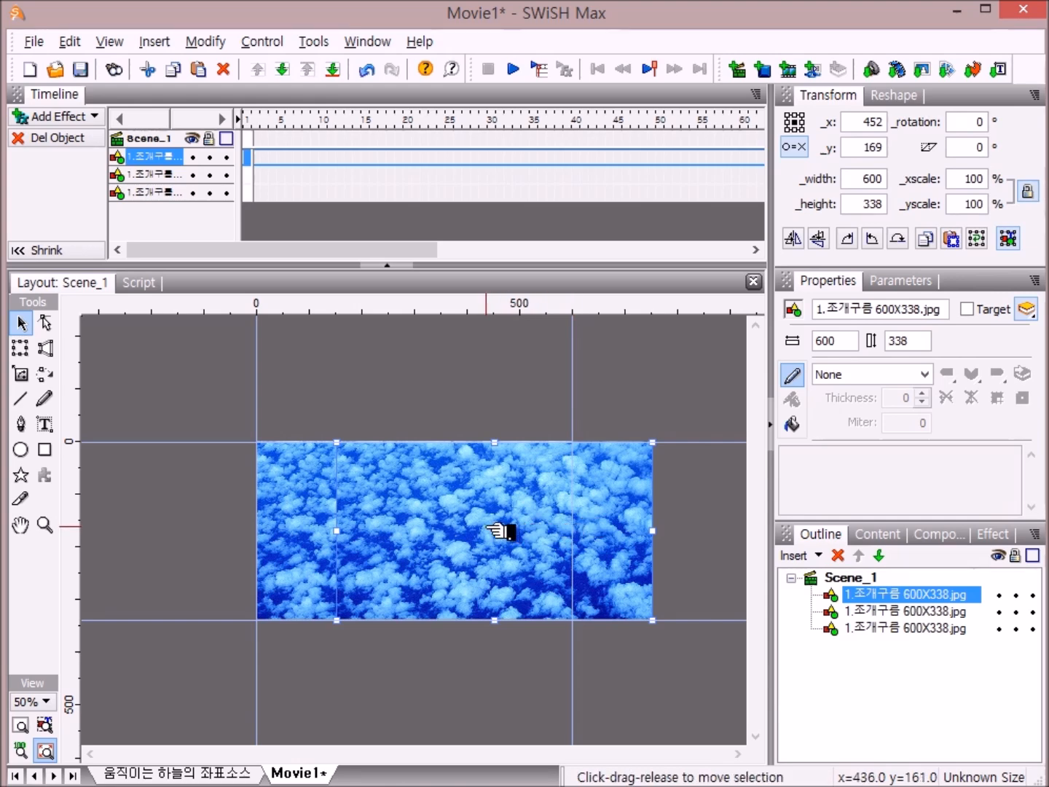
left_click_drag(483, 526, 678, 518)
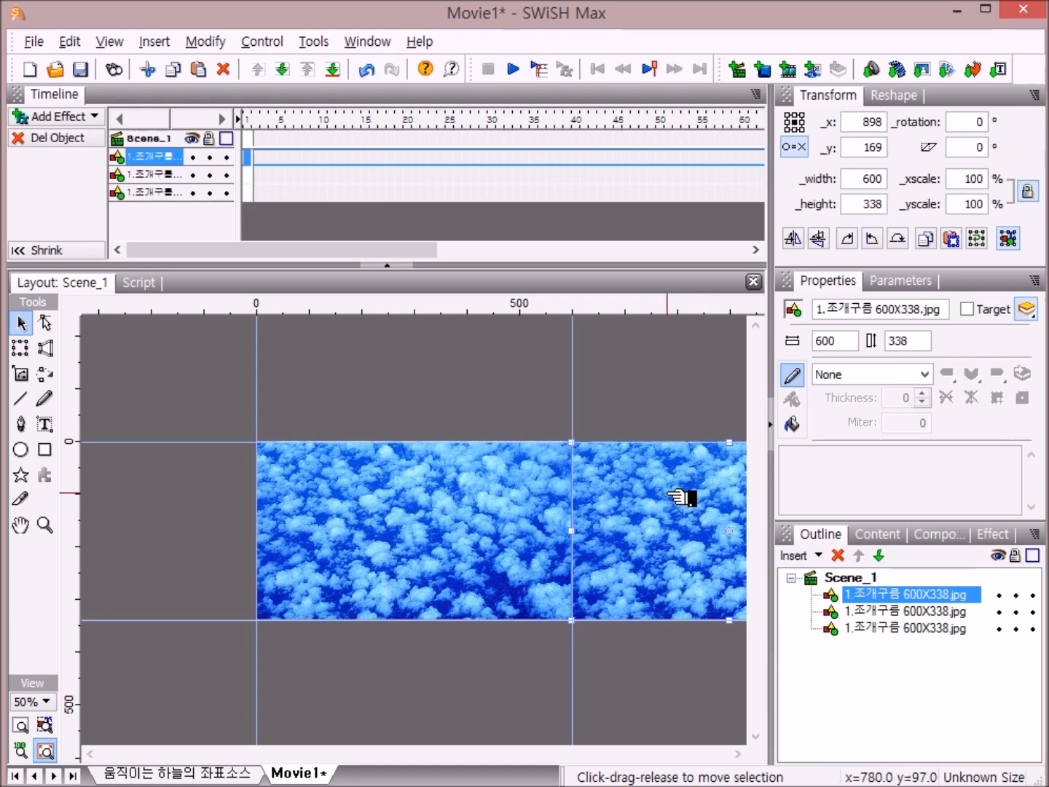
left_click_drag(668, 495, 682, 498)
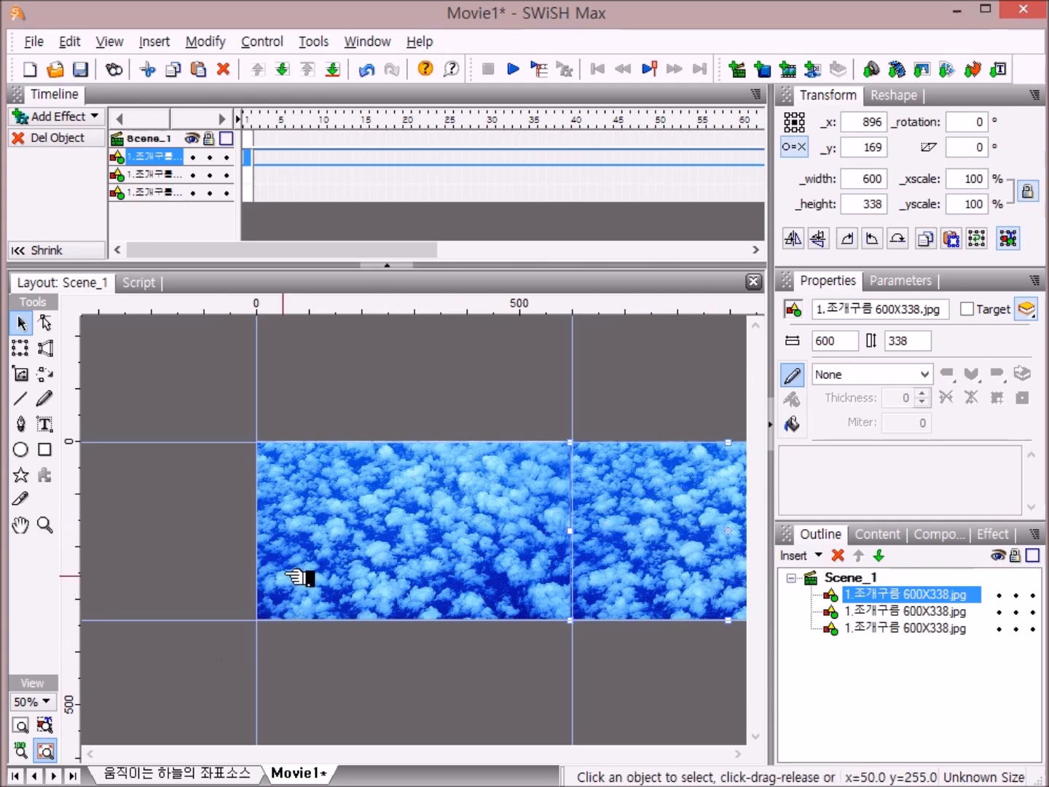
- Move the second cloud copy against the original's left edge, at _x about -298
left_click(402, 514)
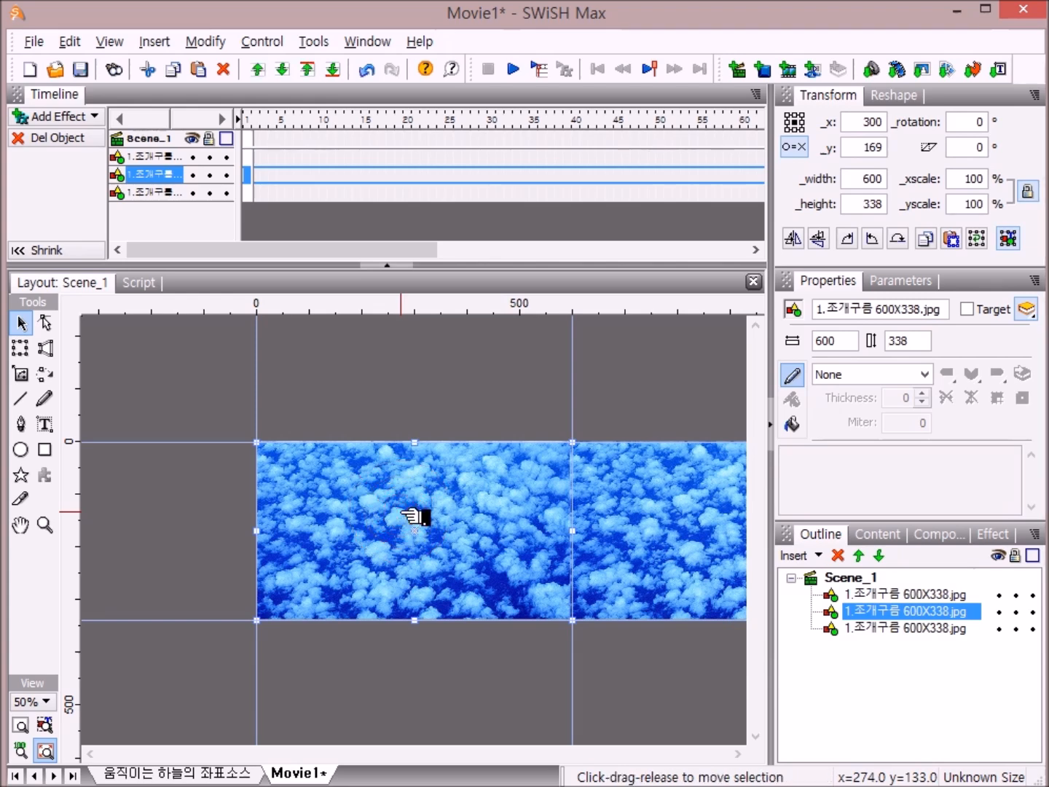
left_click_drag(410, 515, 95, 535)
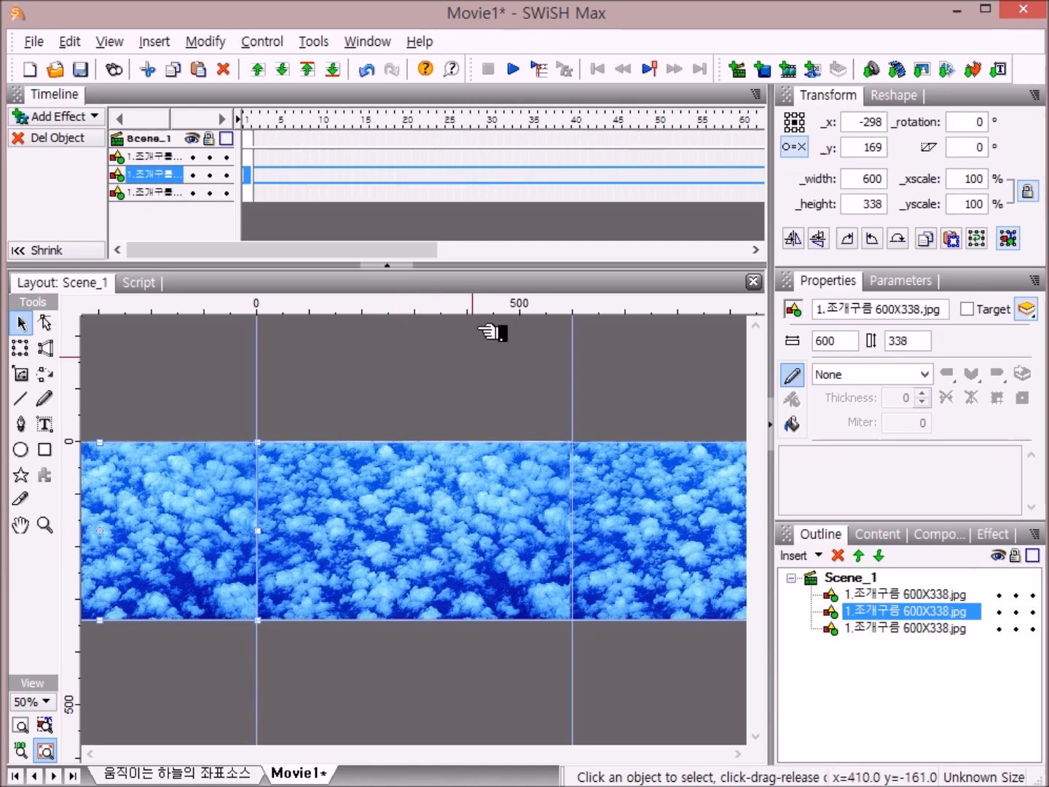
- Try a horizontal flip on the left cloud copy, and flip the middle cloud image horizontally instead
left_click(799, 239)
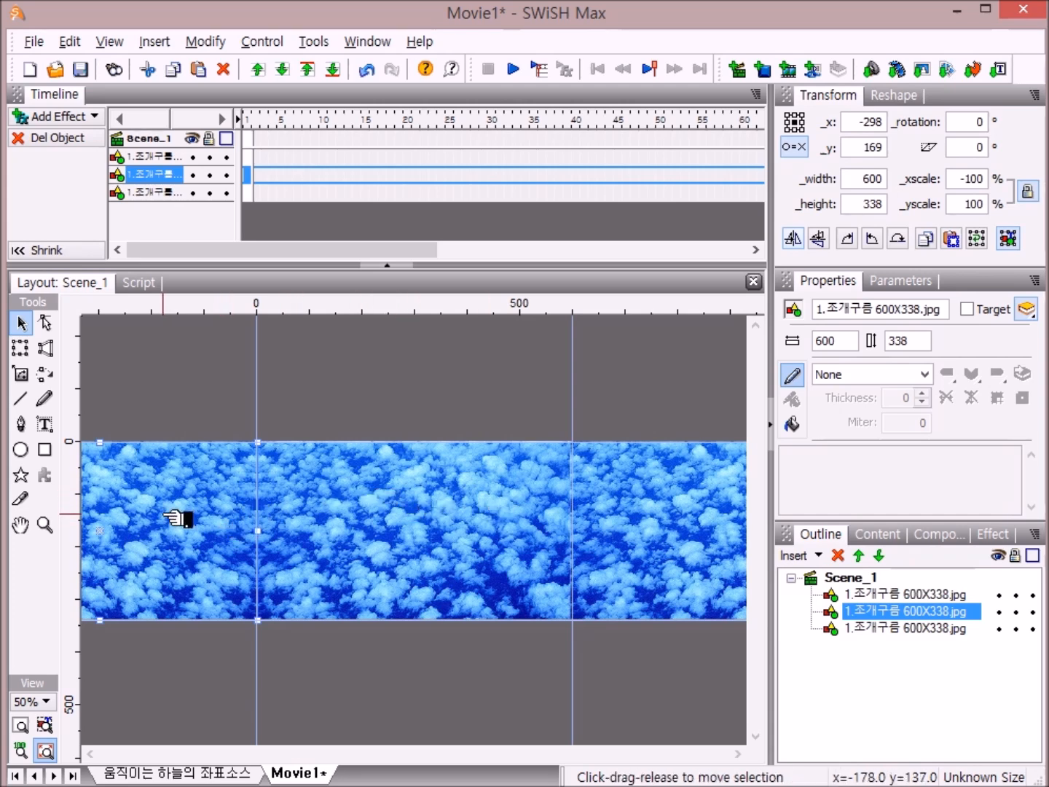
left_click(802, 237)
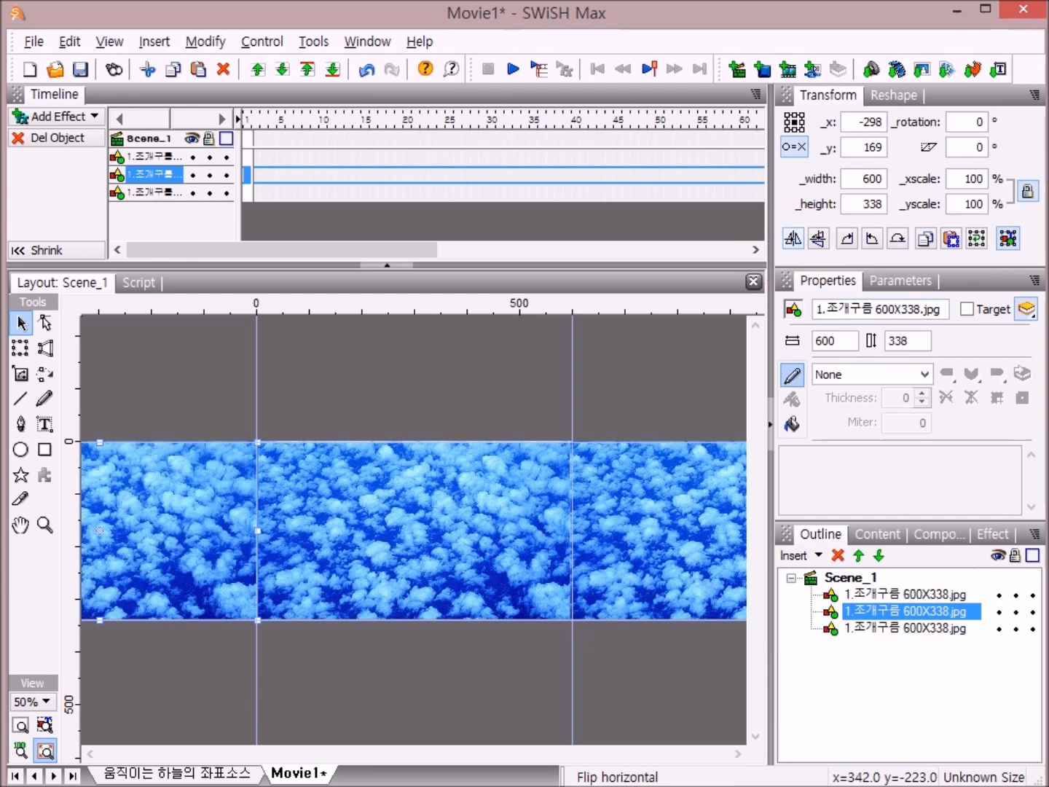
left_click(415, 523)
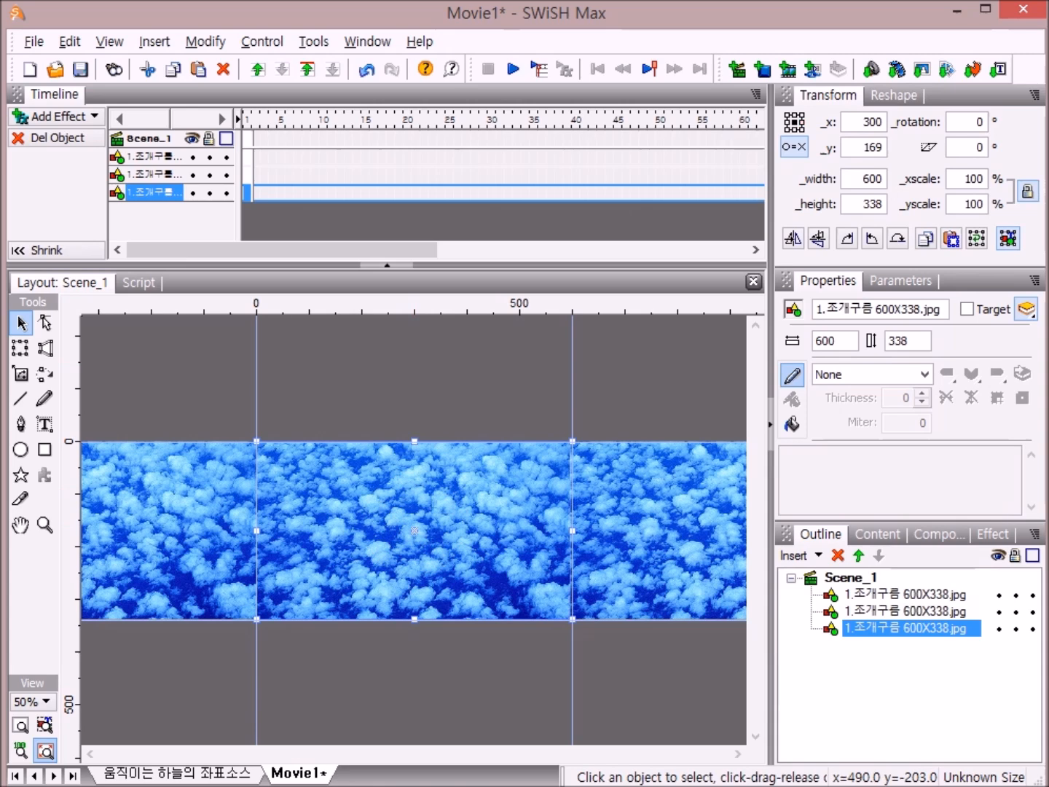
left_click(796, 239)
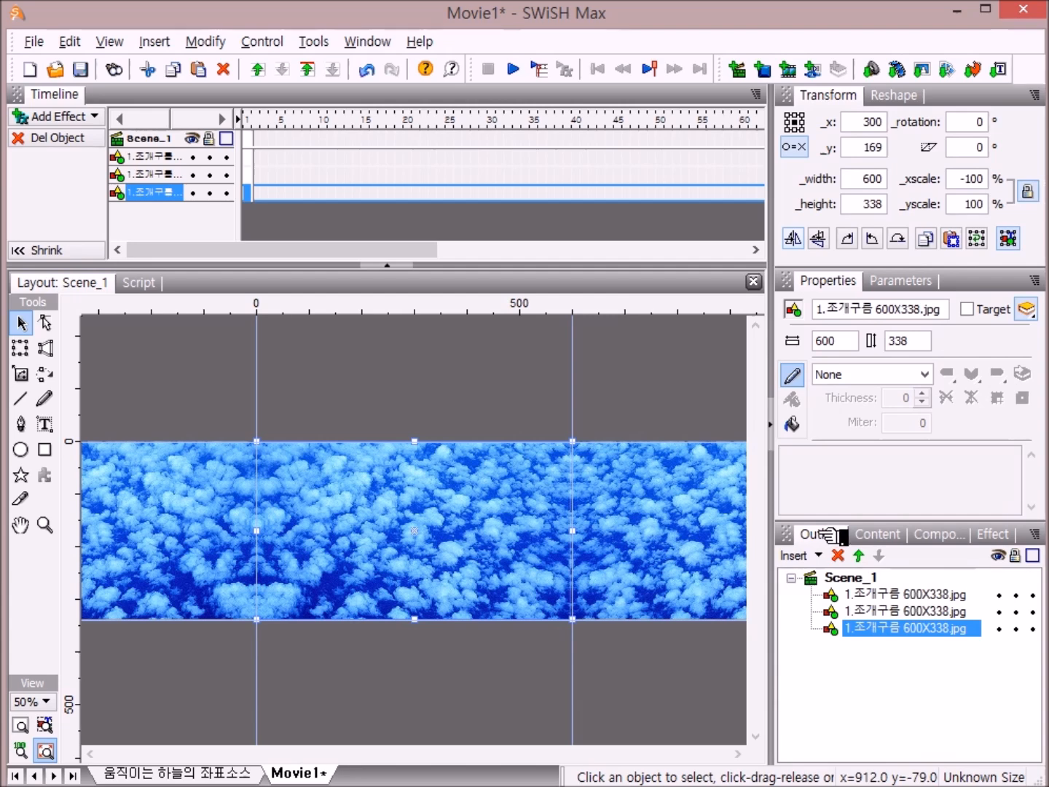
- Combine all three cloud images in Scene_1 into a single group
left_click(909, 595)
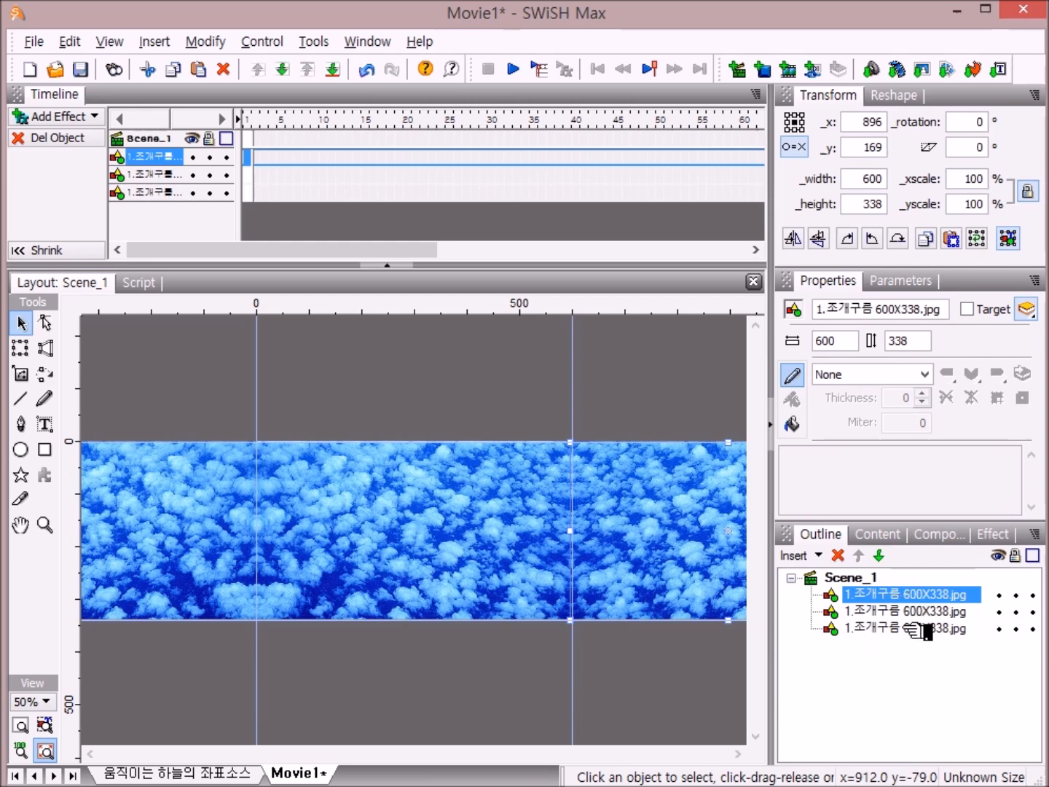
left_click(903, 630, "shift")
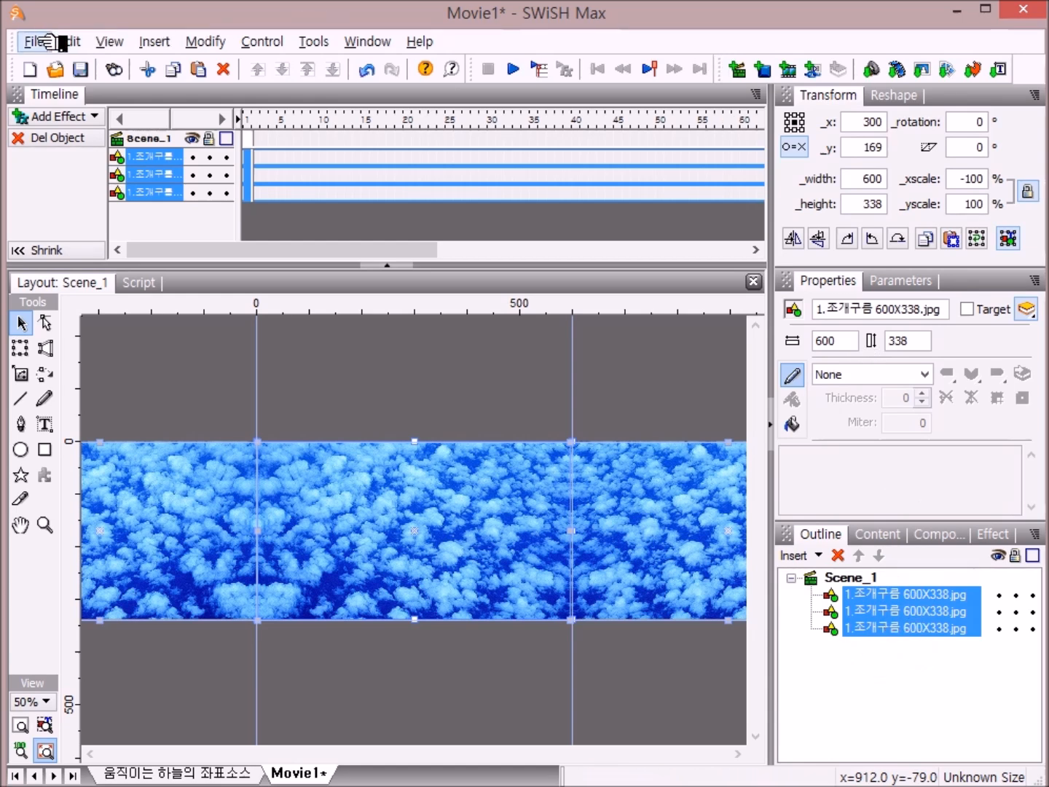
left_click(206, 41)
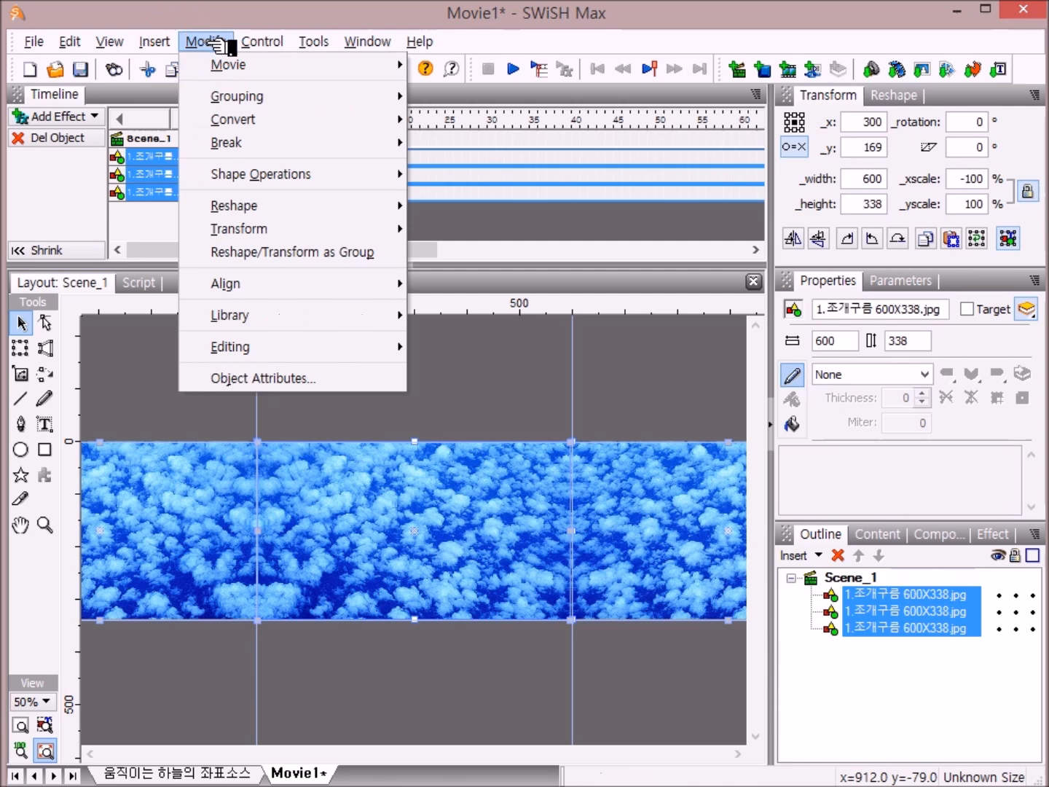
mouse_move(244, 105)
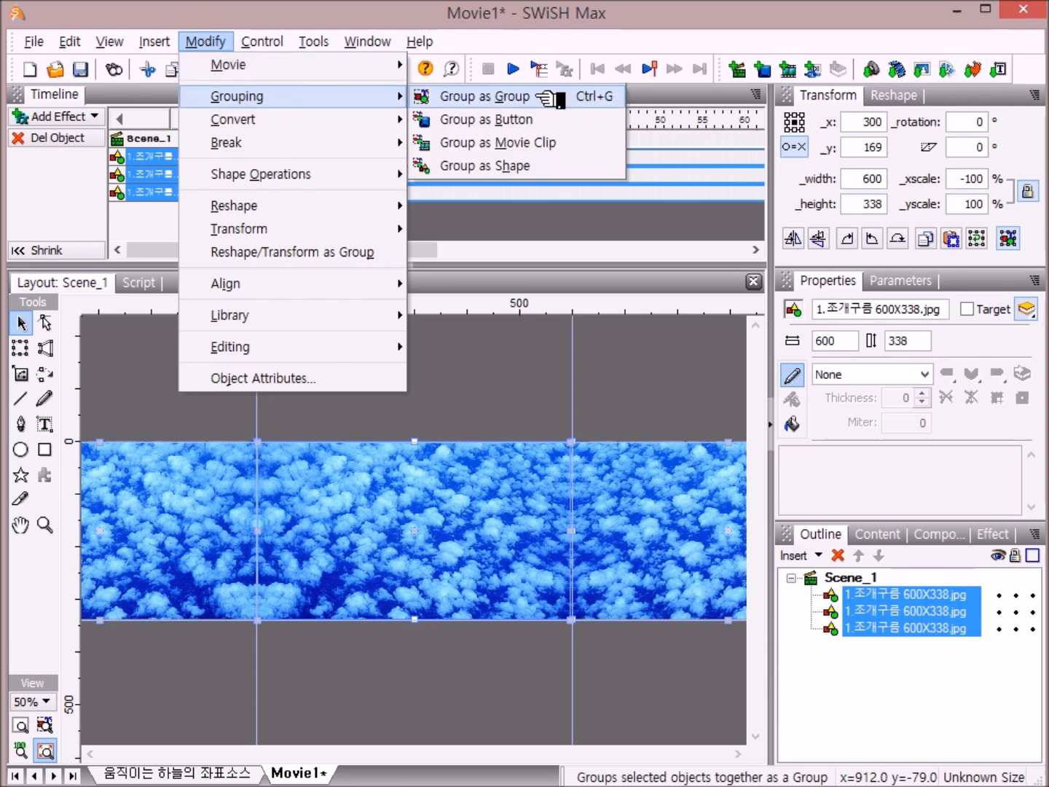
left_click(551, 97)
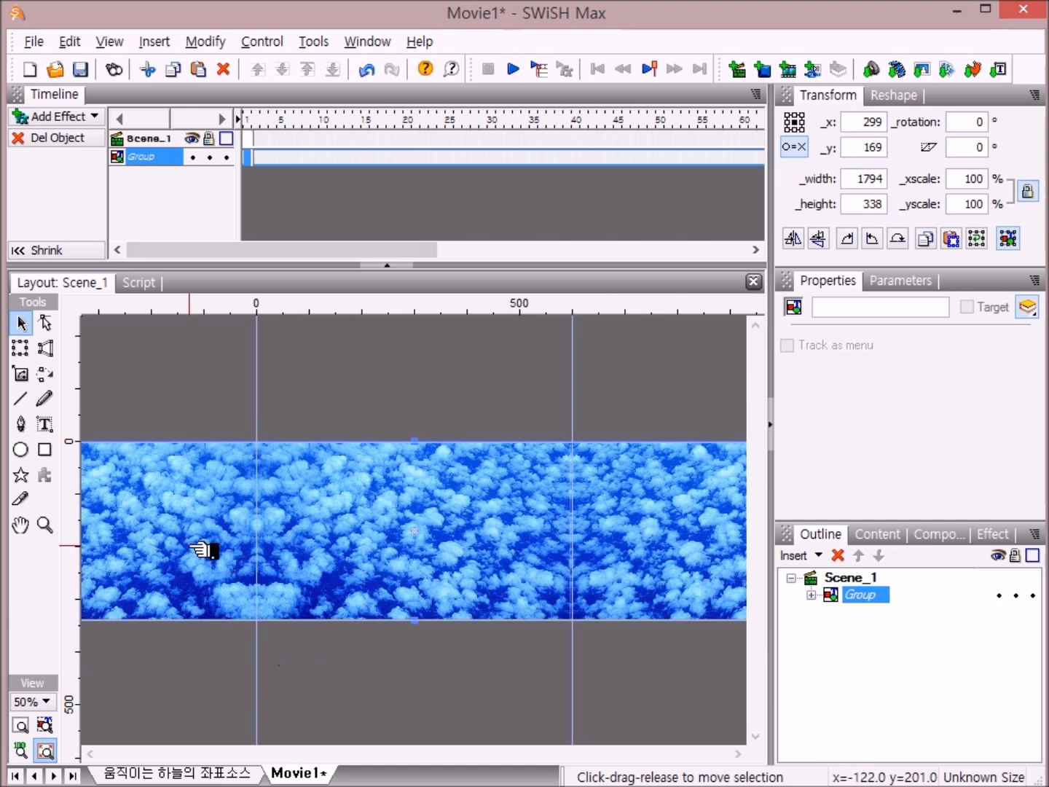
- Move the cloud group right until its left edge meets the vertical guide at 0, at _x about 897
left_click(169, 516)
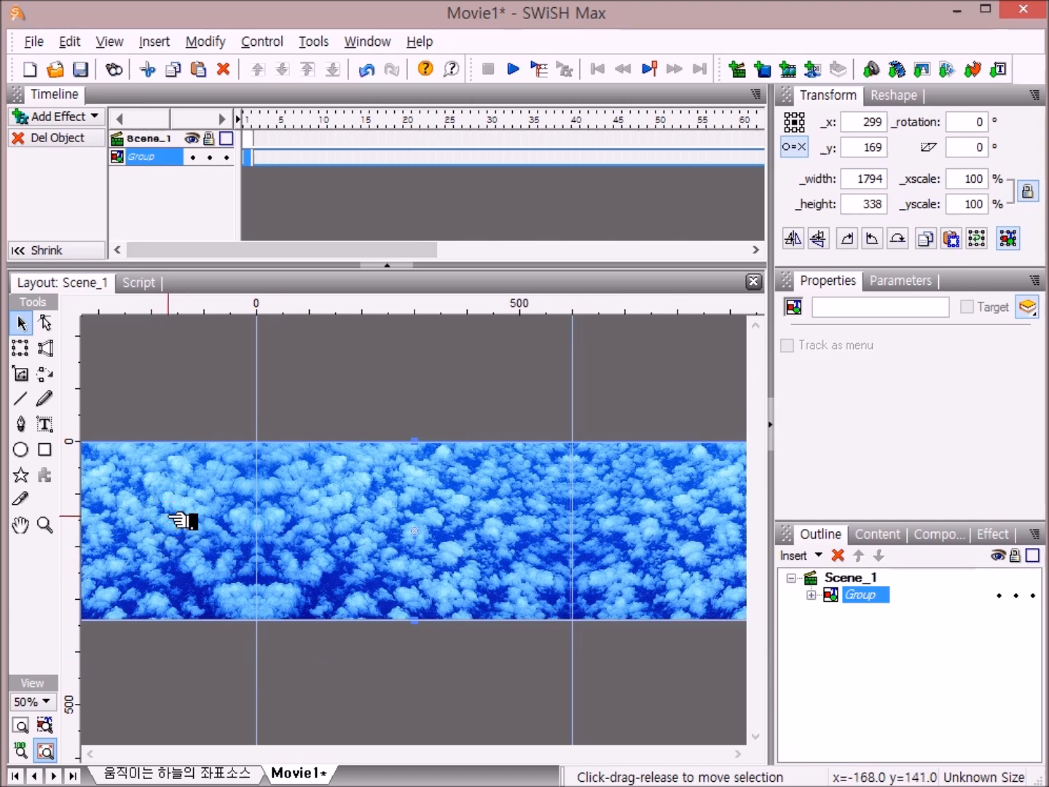
left_click_drag(171, 515, 409, 520)
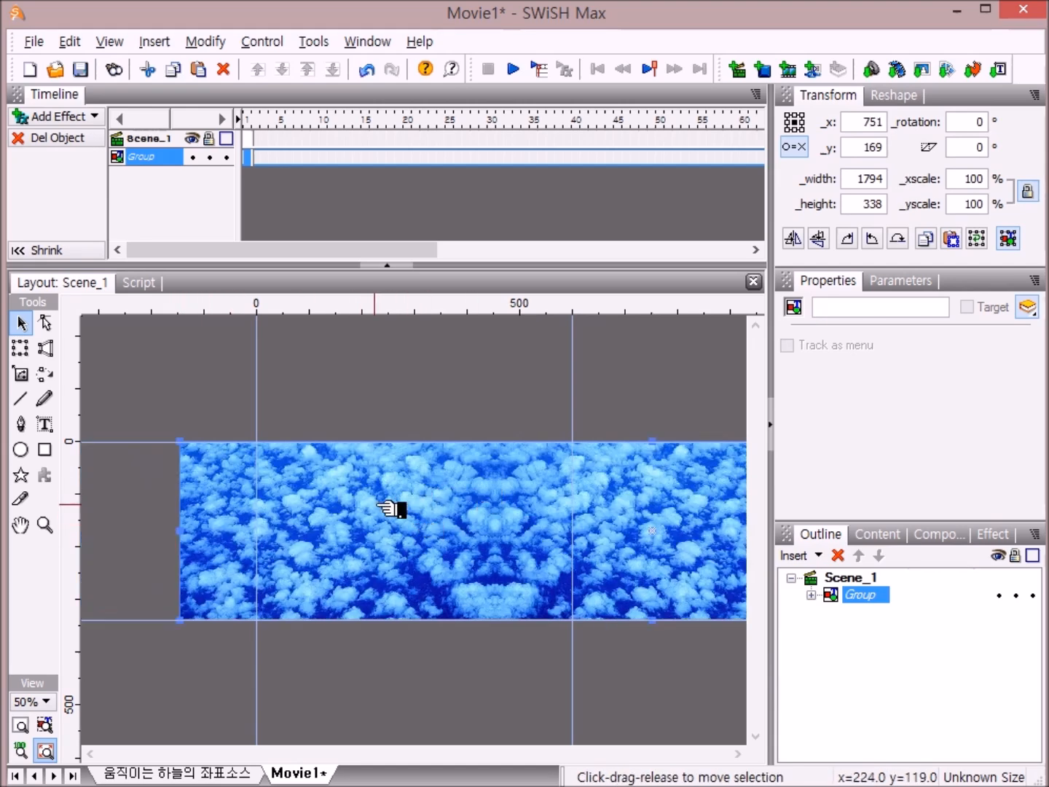
left_click_drag(328, 512, 455, 513)
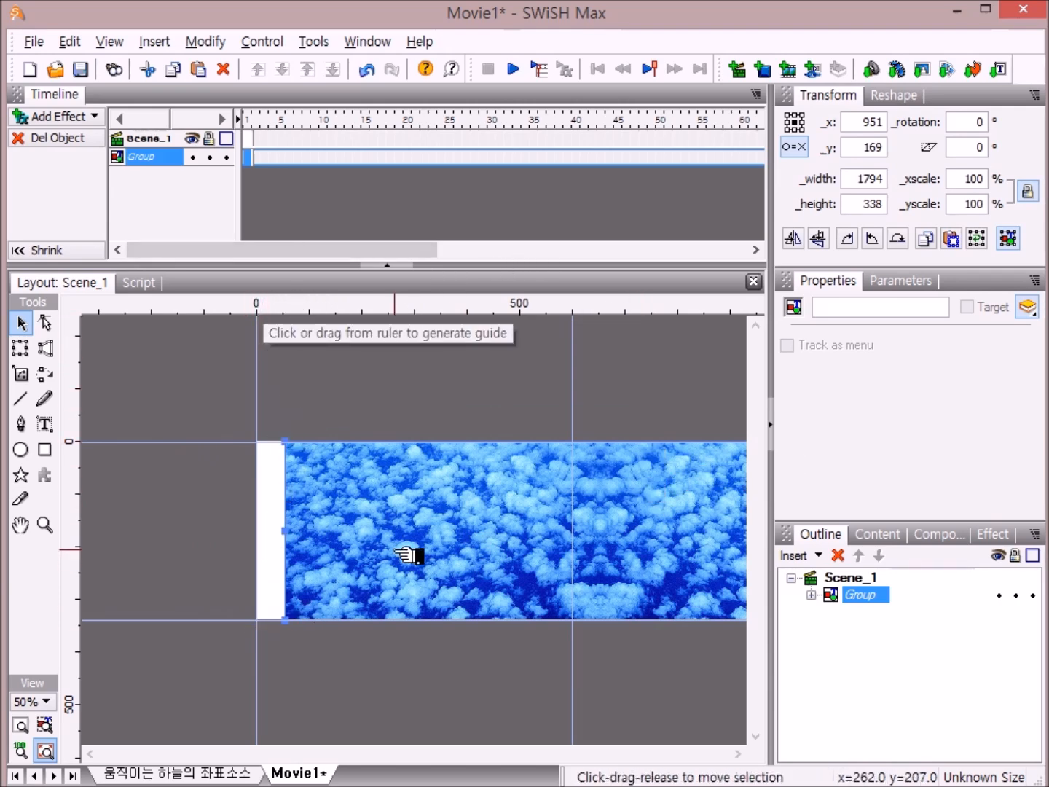
mouse_move(405, 543)
left_mouse_down()
mouse_move(371, 543)
mouse_move(387, 542)
left_mouse_up()
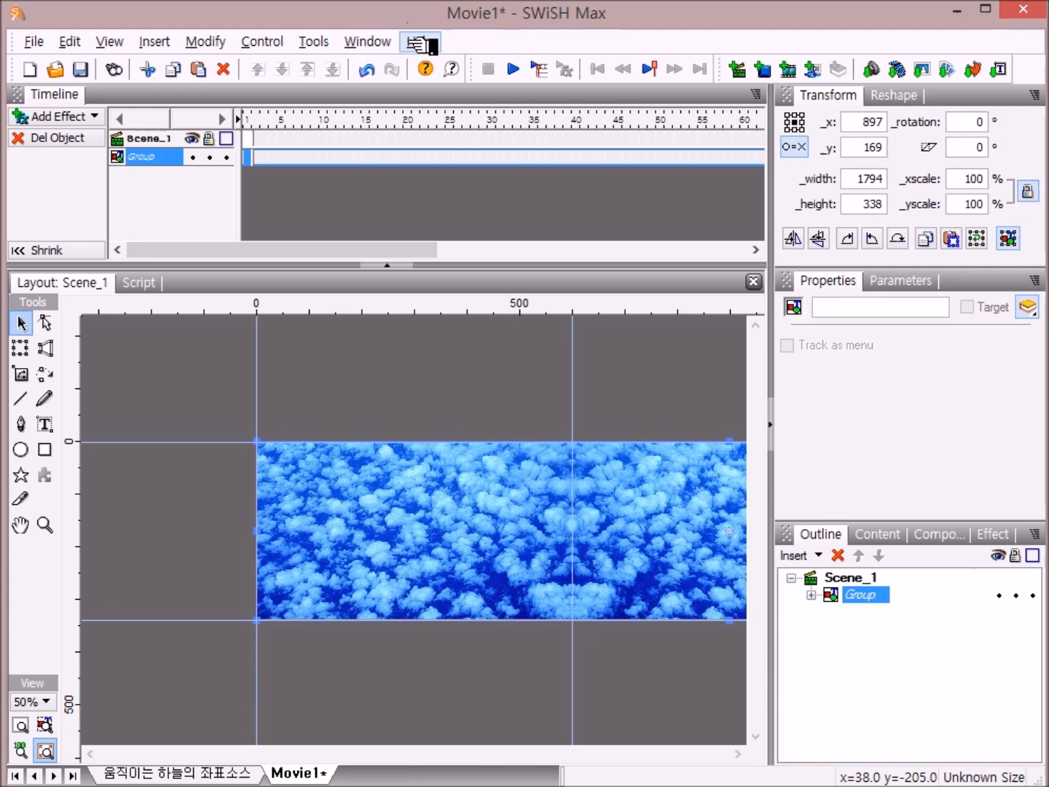
- Add a Move effect to the cloud group starting at frame 1 and set its duration to 2000 frames
right_click(250, 156)
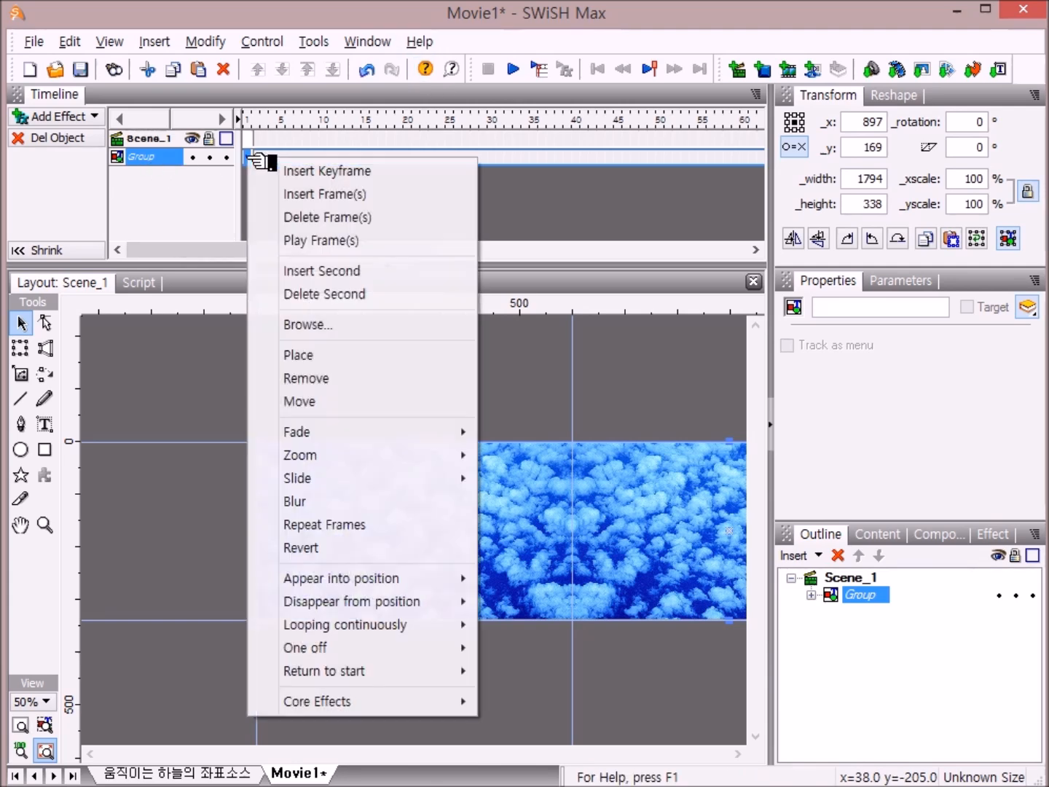
left_click(357, 402)
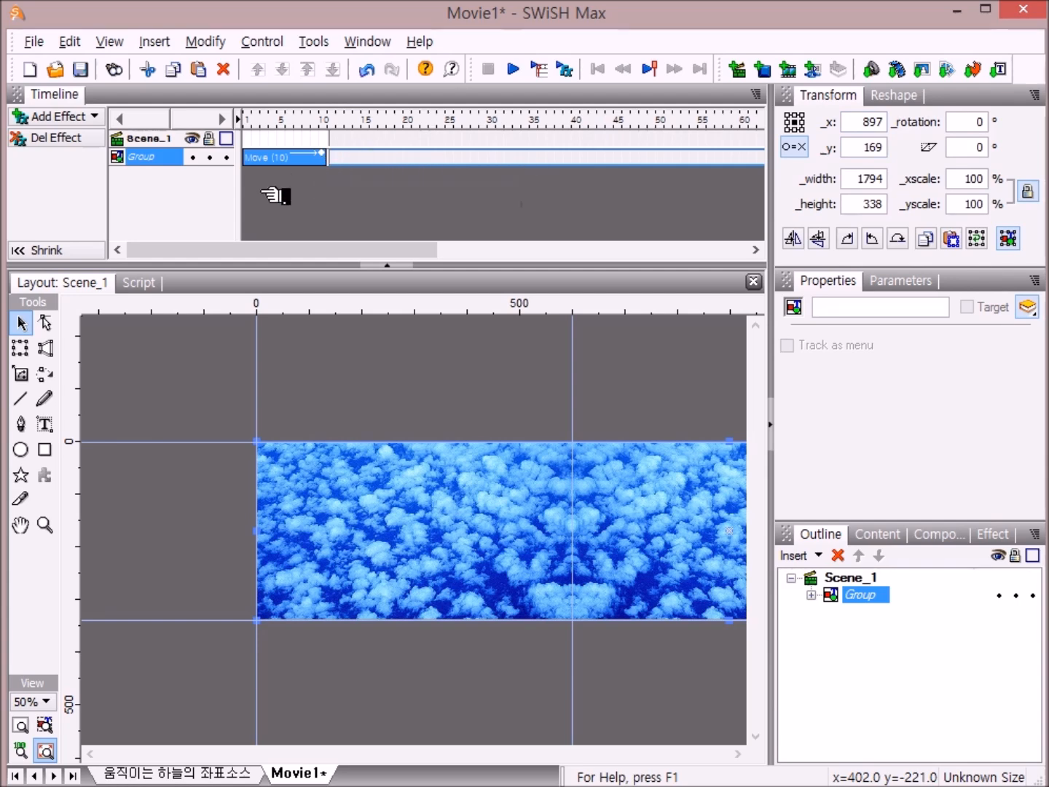
left_click(308, 159)
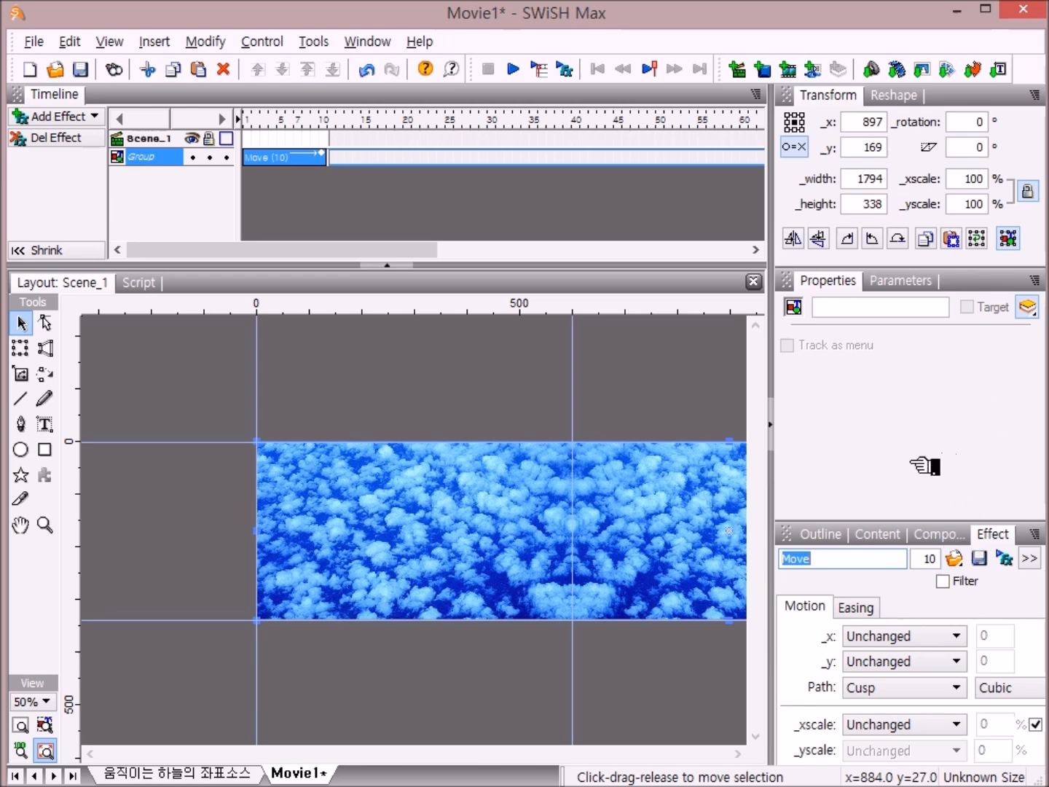
left_click(941, 558)
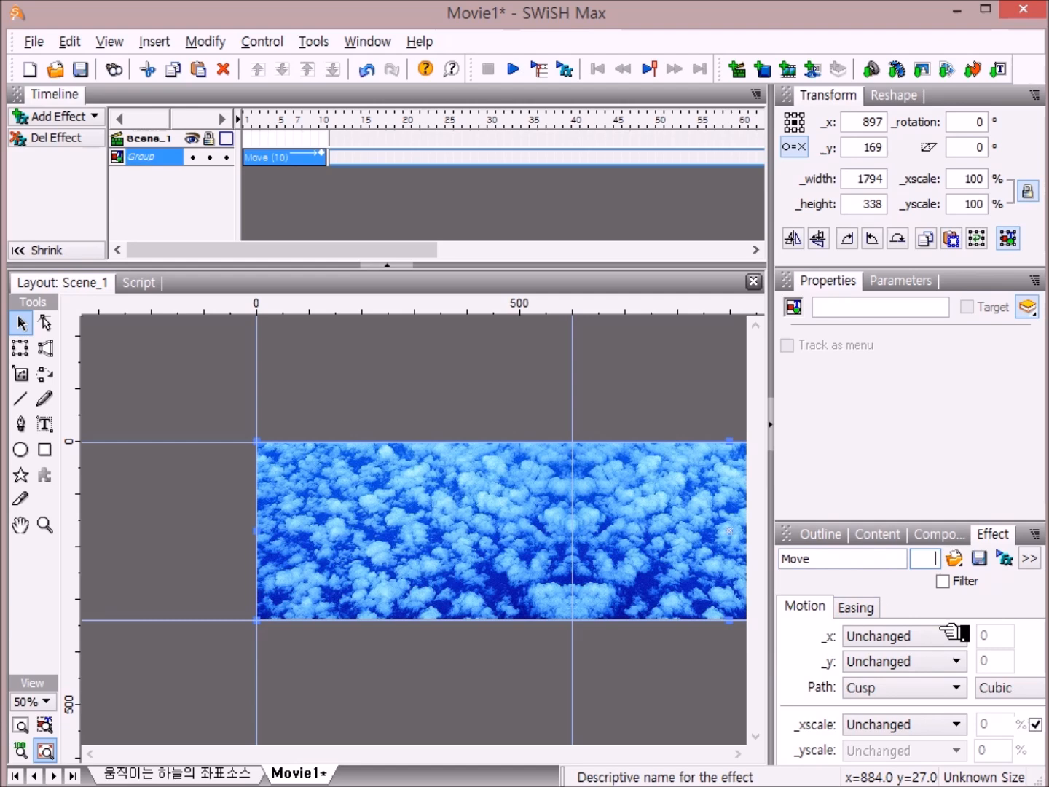
type("2000")
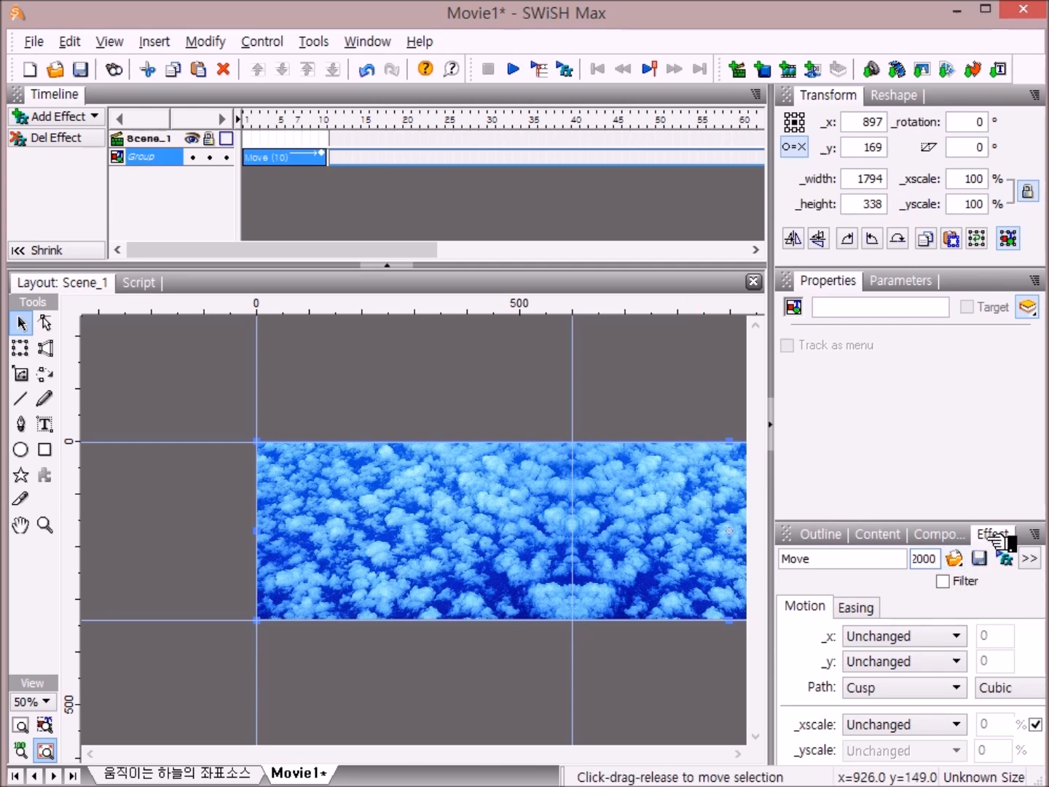
key("Return")
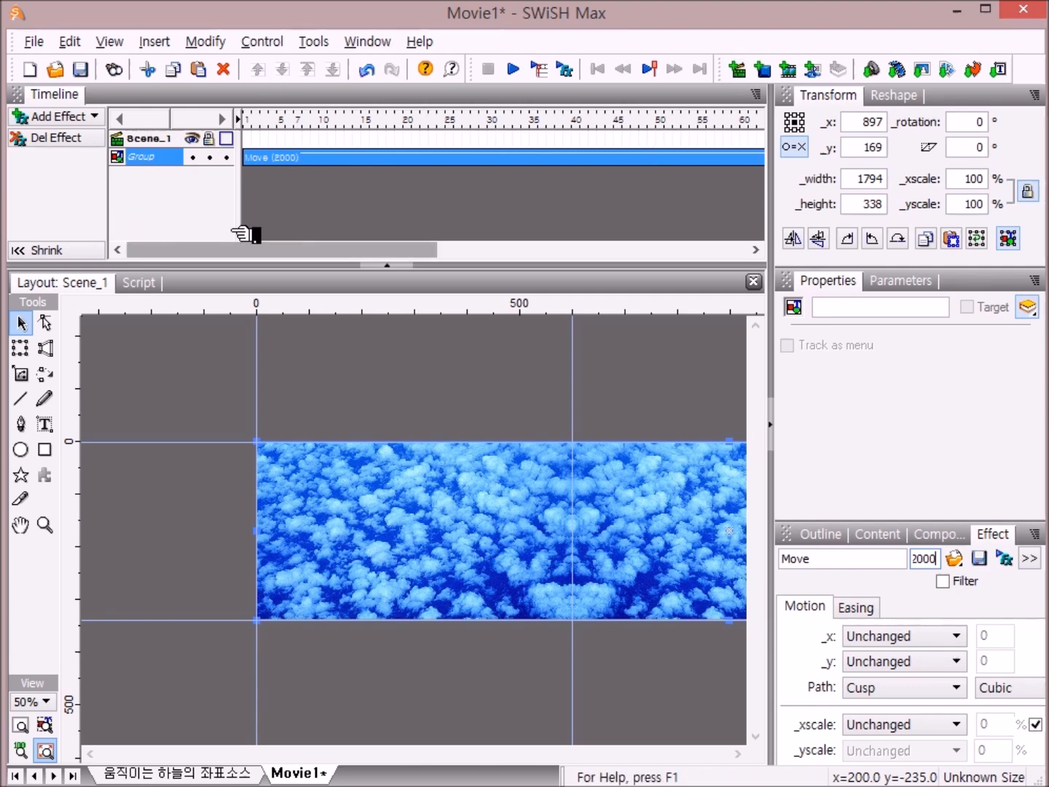
- At frame 2000, move the cloud group left until its right edge meets the 600 guide, at _x about -293
left_click_drag(171, 252, 576, 253)
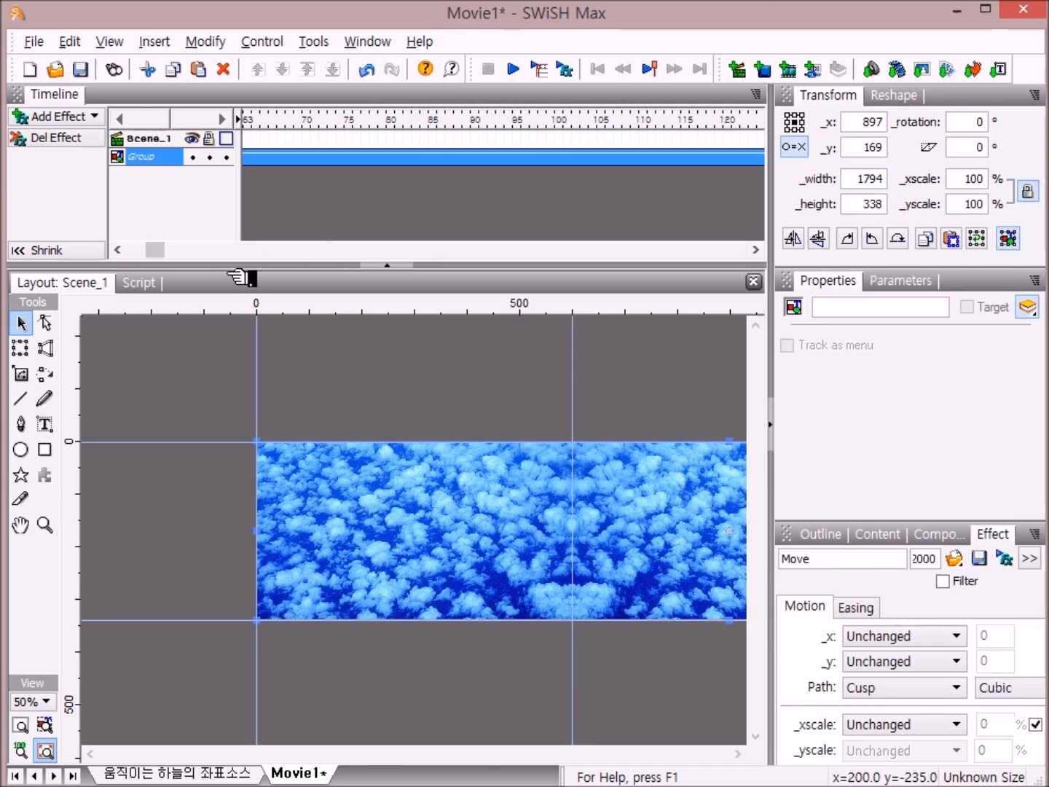
left_click_drag(160, 253, 732, 252)
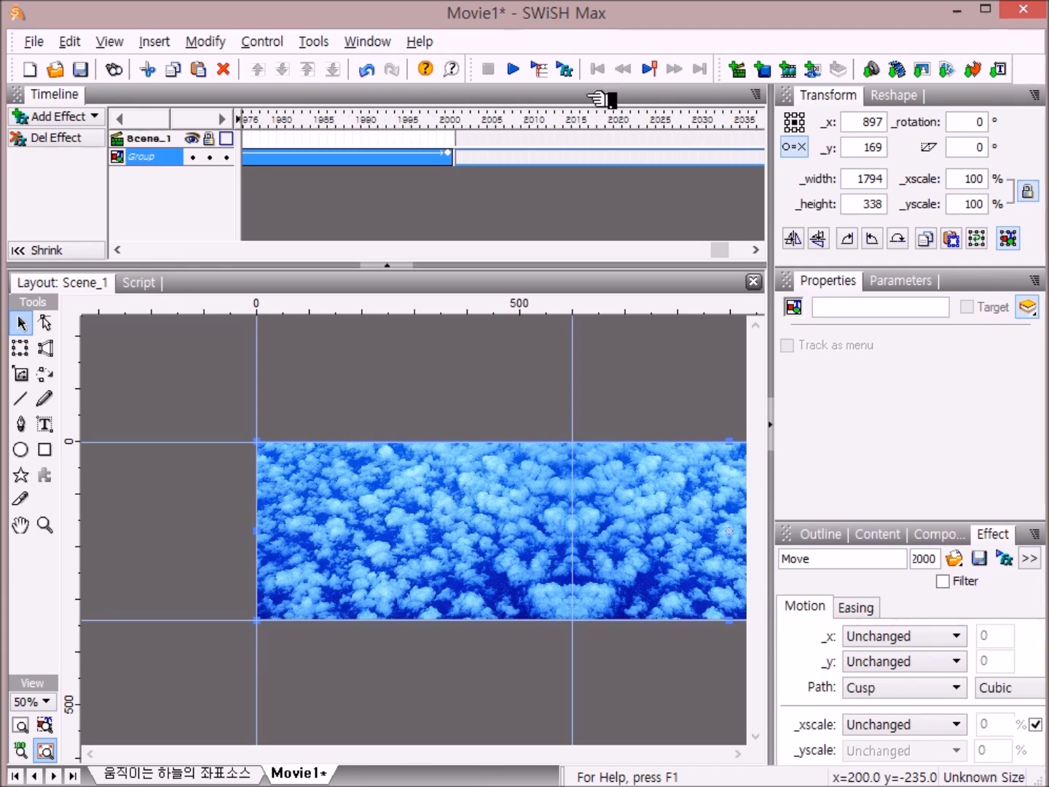
left_click(450, 121)
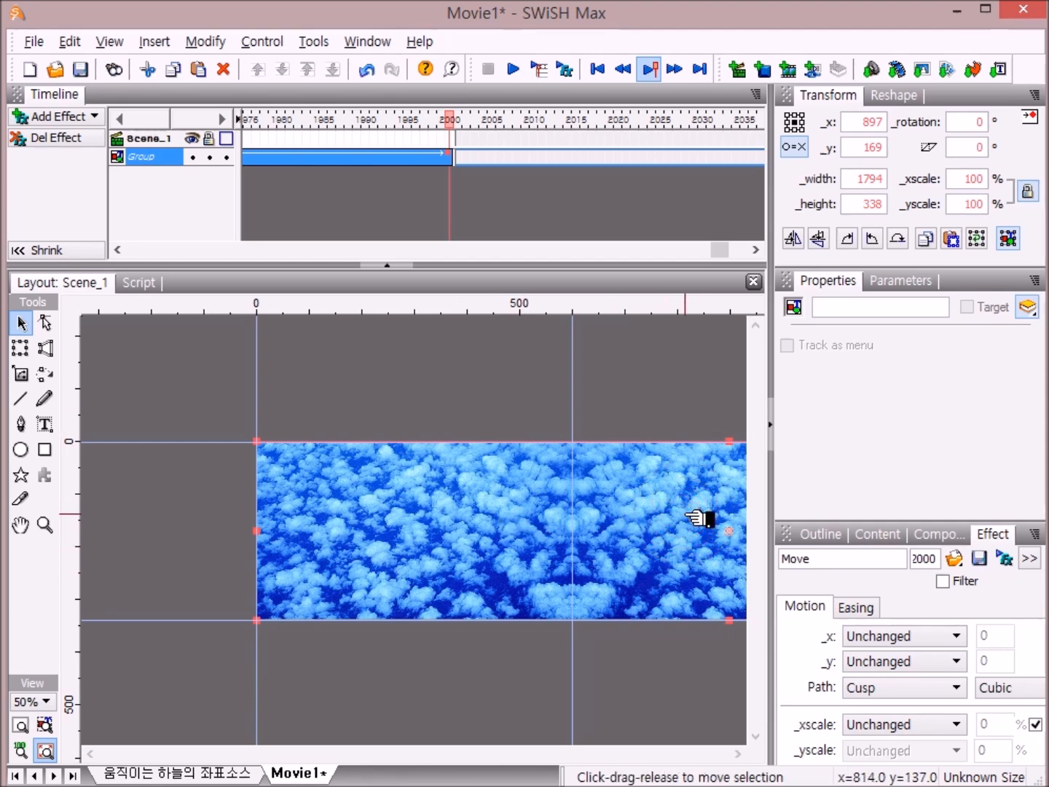
left_click_drag(686, 515, 328, 527)
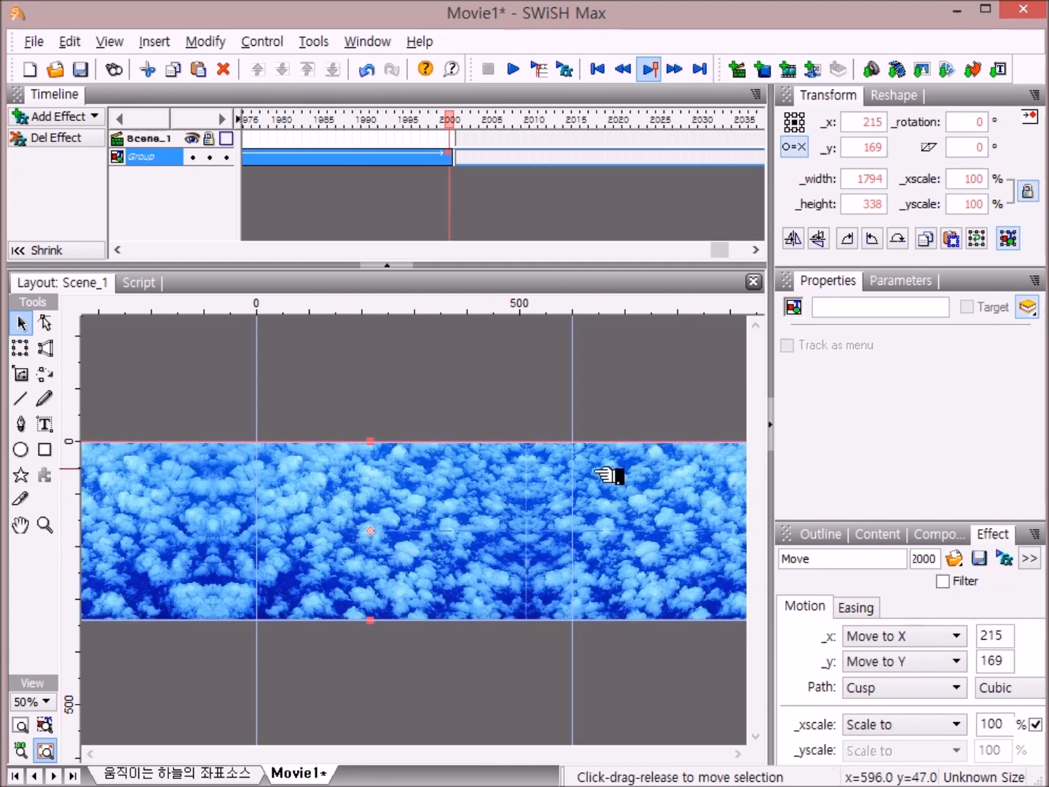
left_click_drag(654, 503, 447, 499)
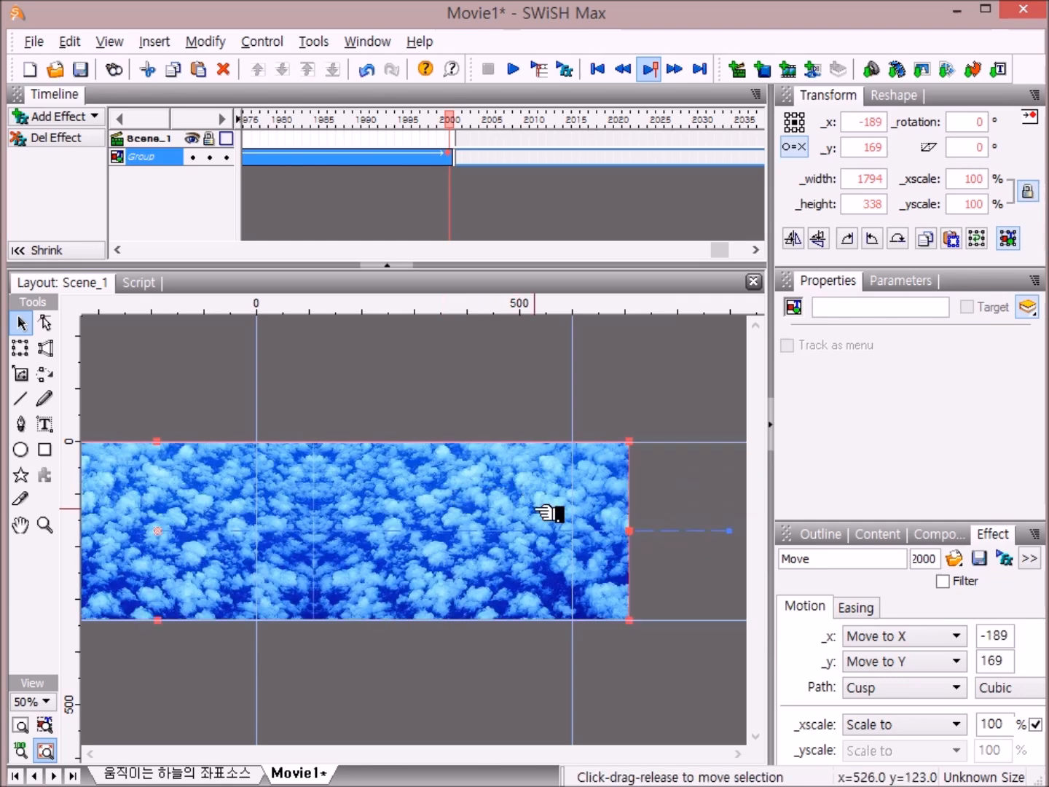
left_click_drag(518, 502, 485, 496)
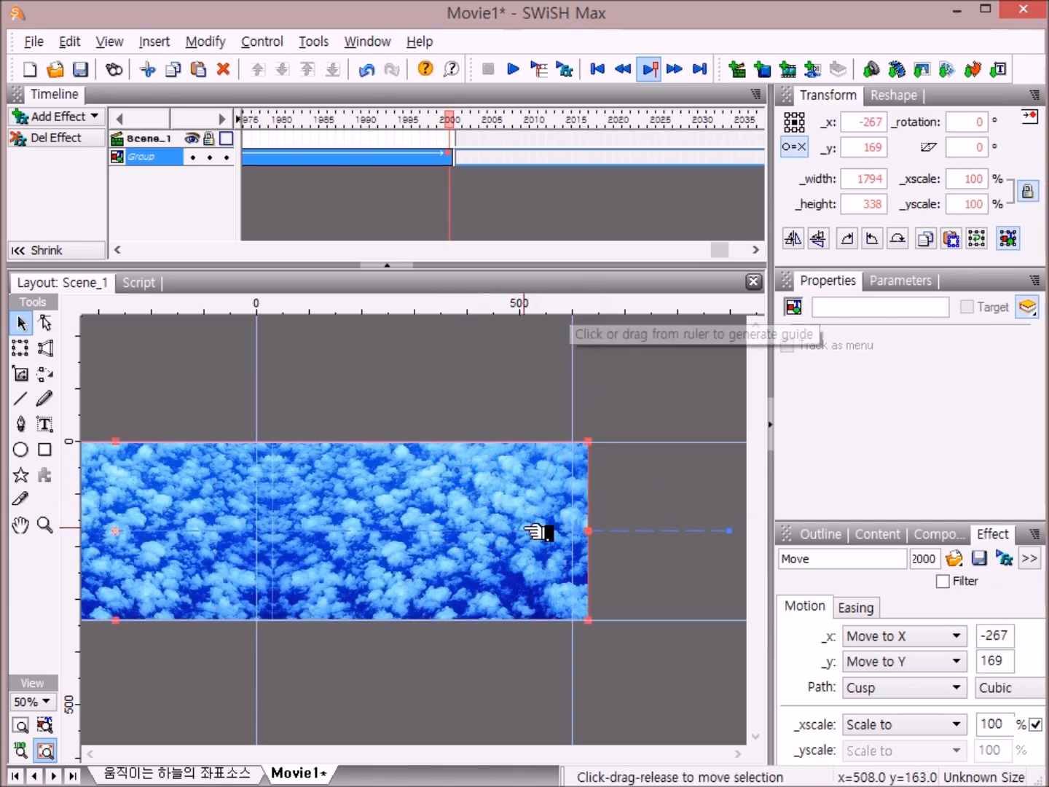
left_click_drag(538, 530, 528, 528)
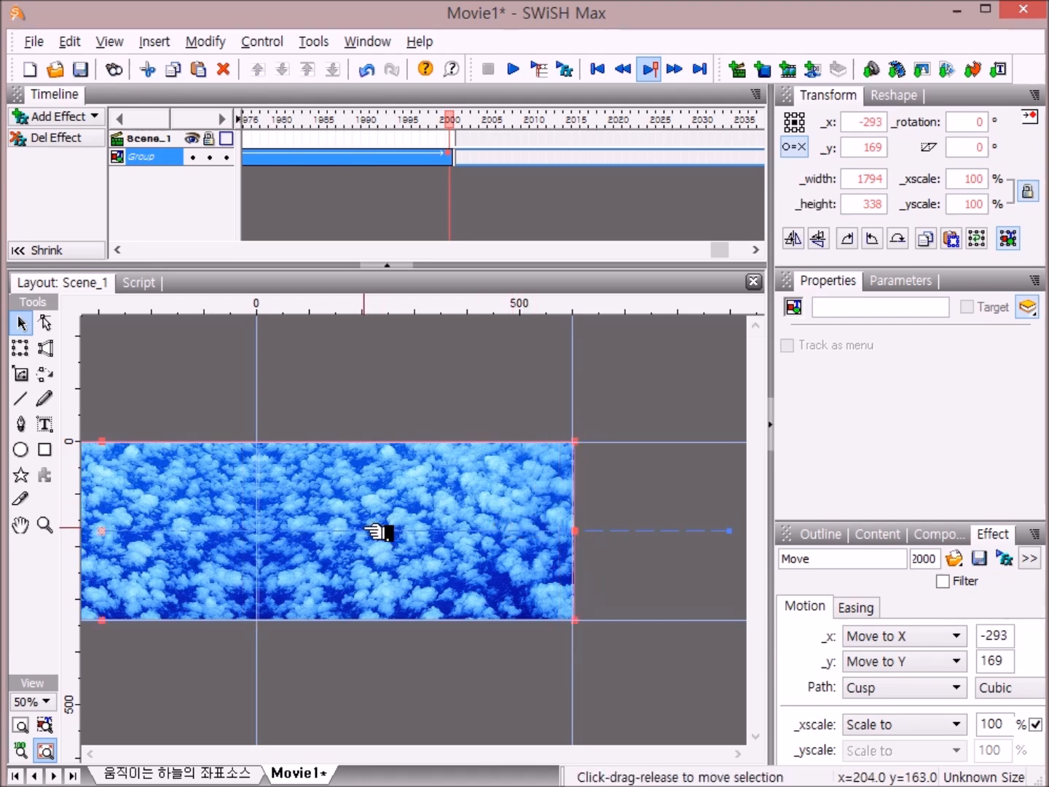
- Group the animated cloud group as a Movie Clip
left_click(834, 535)
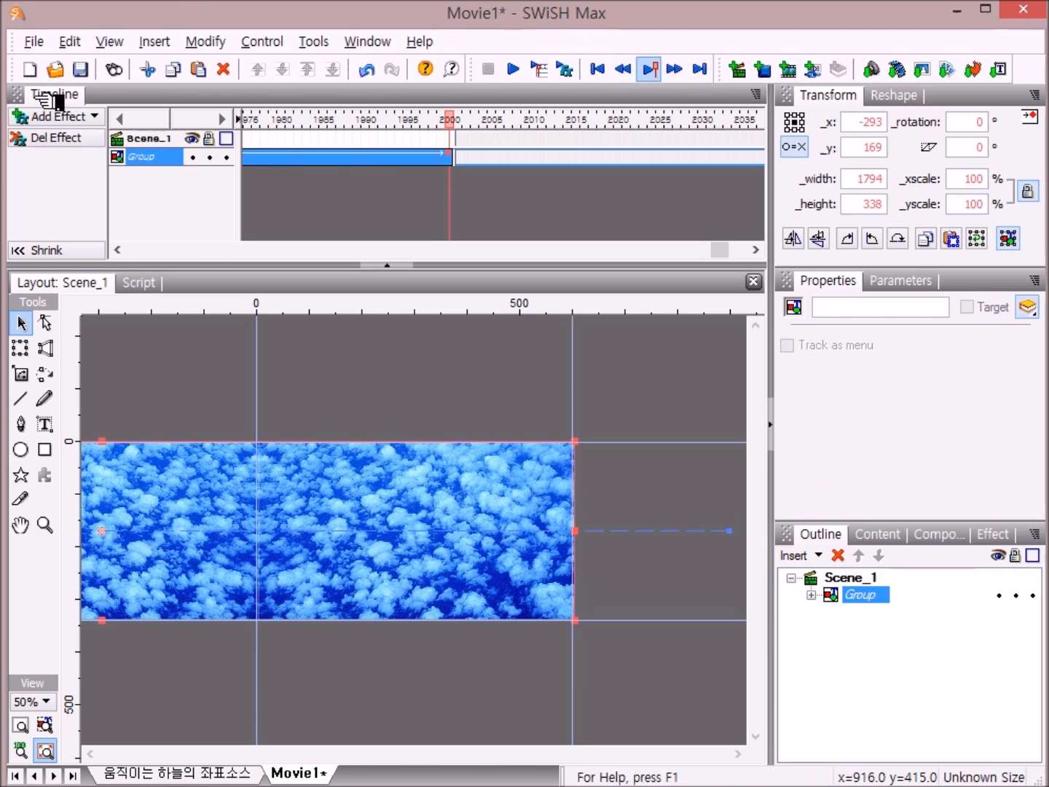
left_click(208, 43)
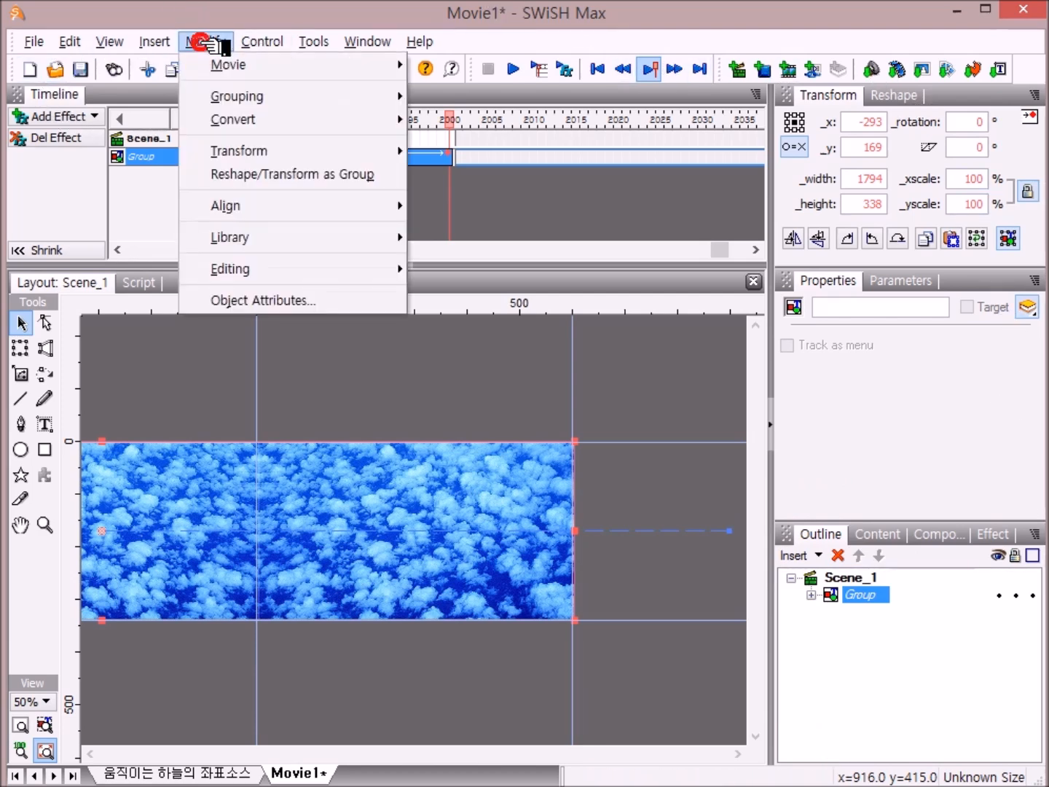
mouse_move(239, 96)
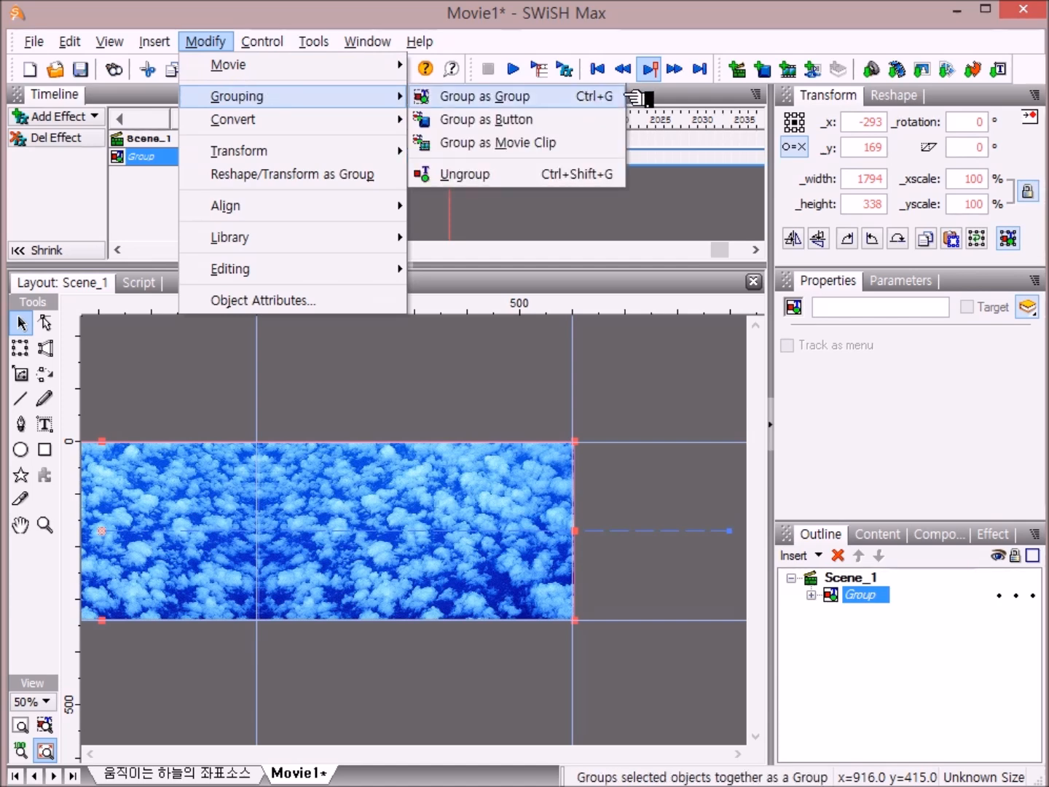
left_click(586, 146)
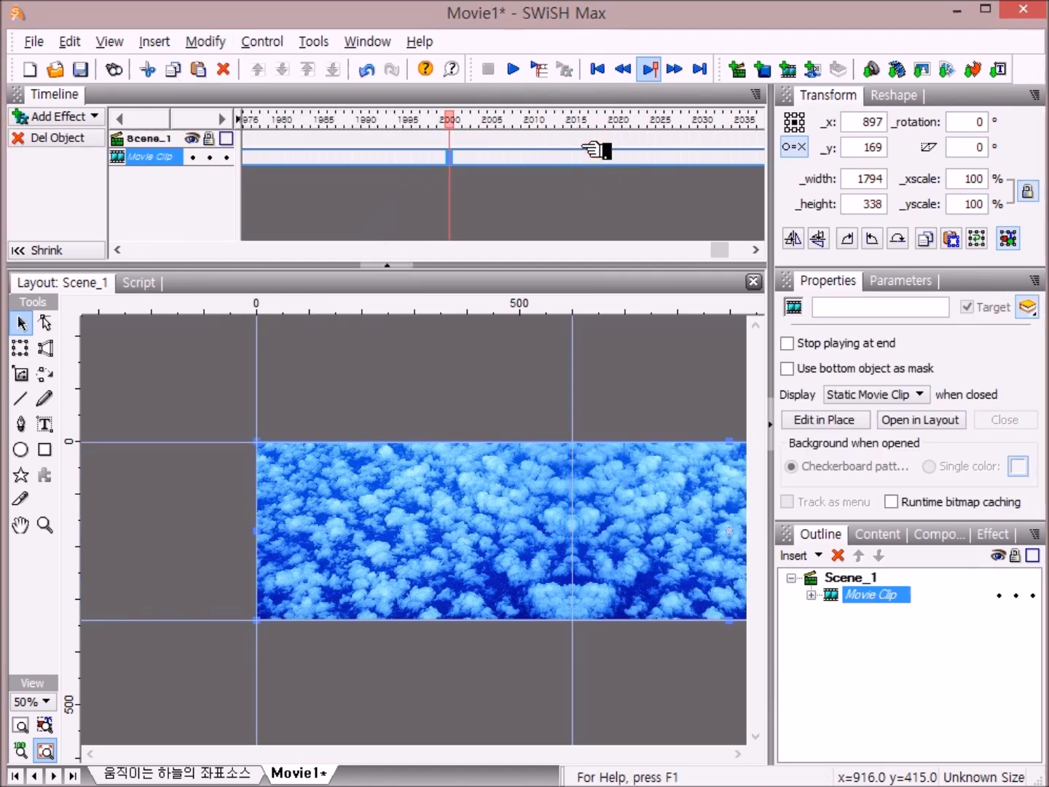
- Play the movie to preview the drifting clouds with the stage fitted to the layout area, and stop playback
left_click(531, 69)
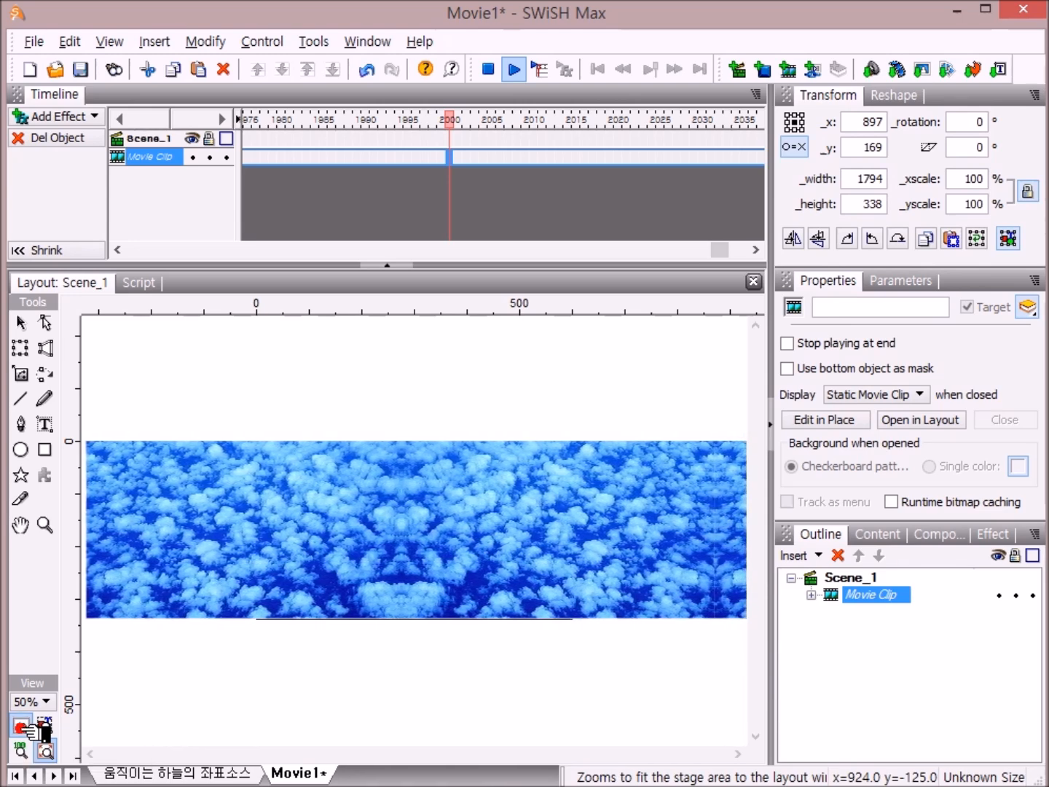
left_click(23, 727)
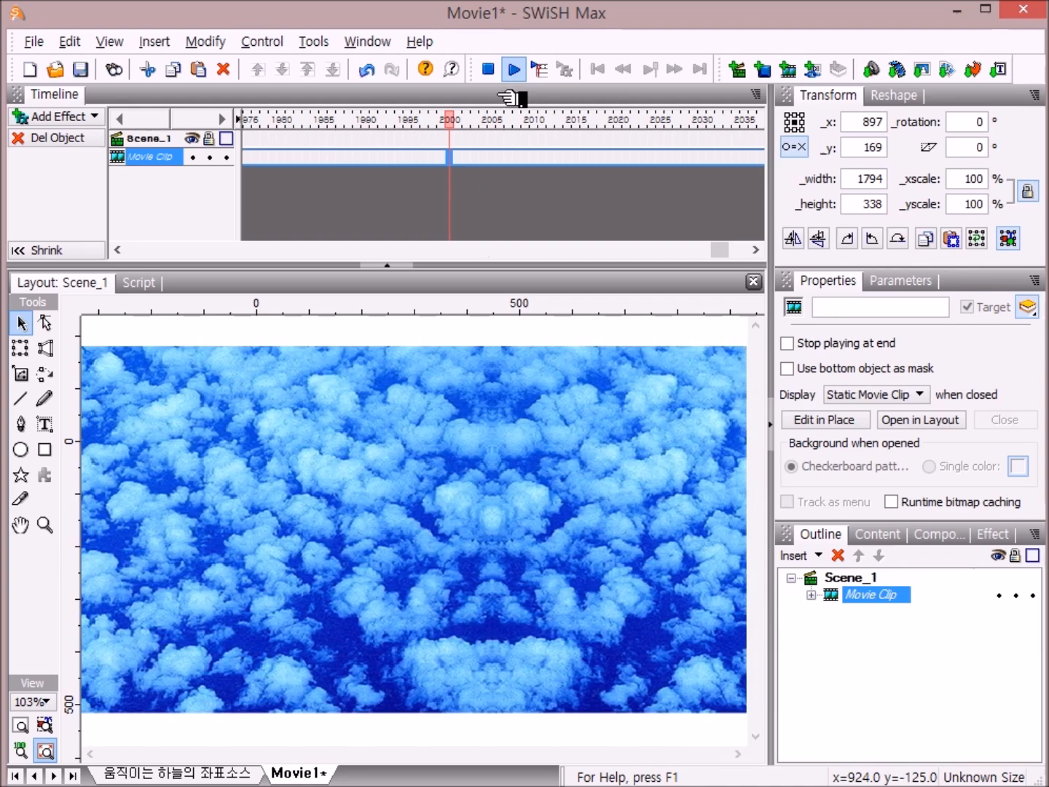
left_click(502, 69)
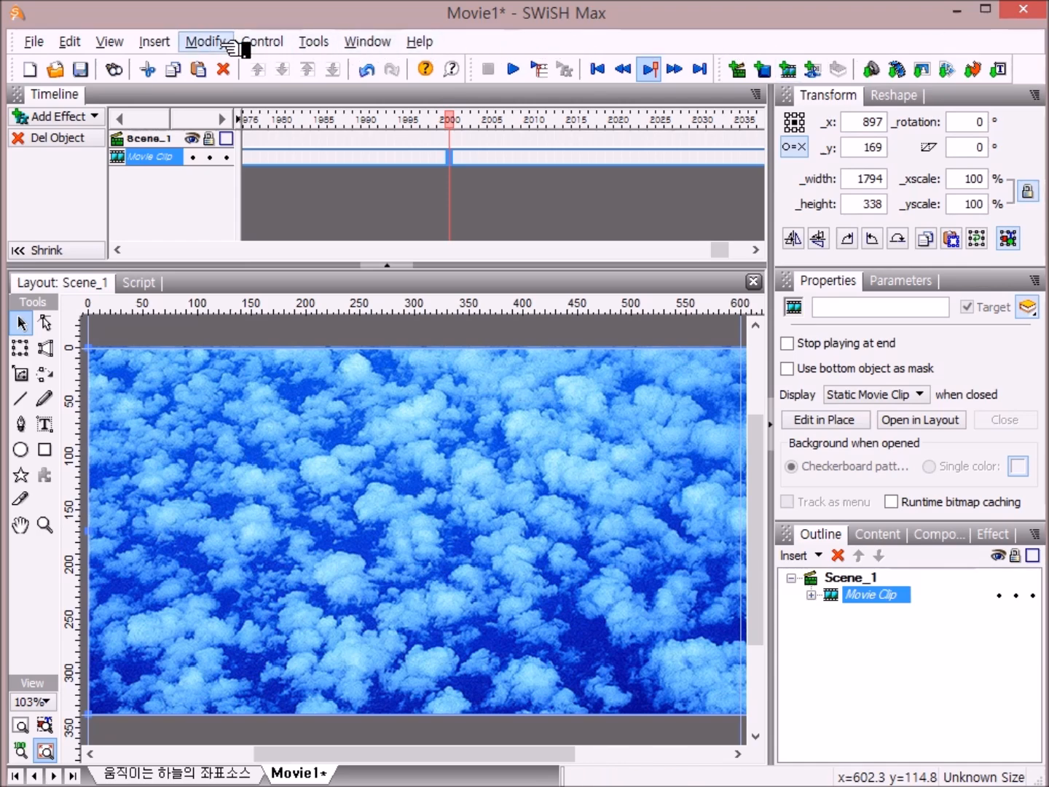
left_click(33, 42)
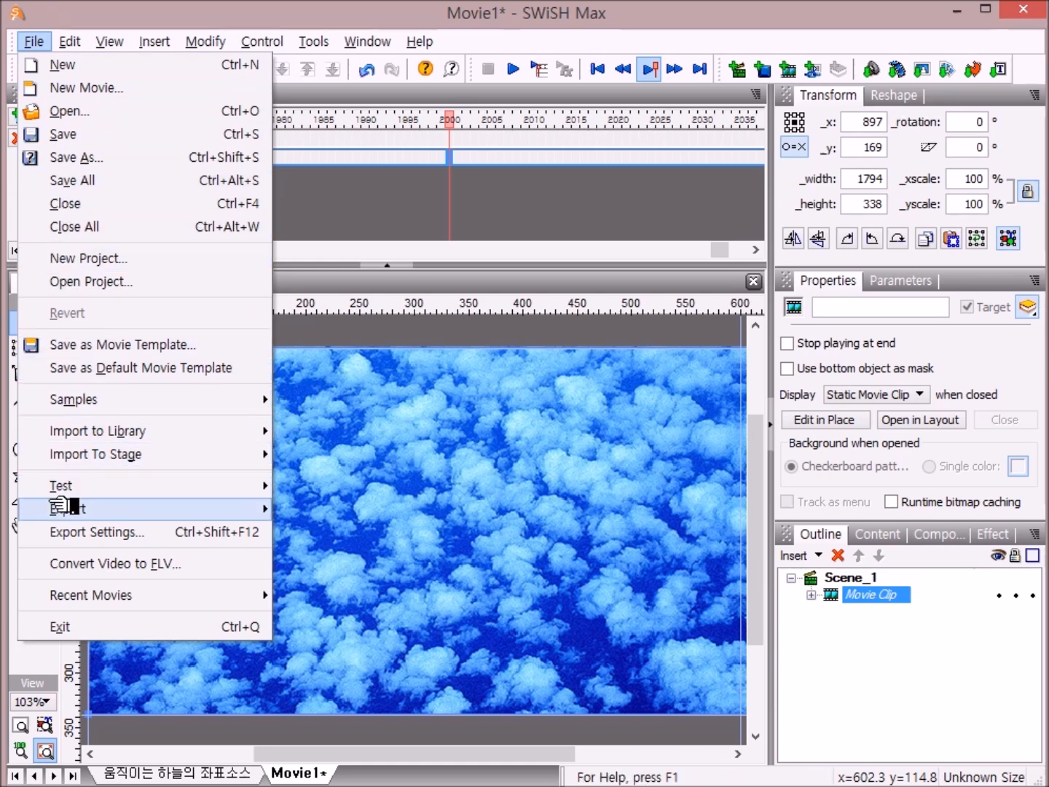
mouse_move(58, 508)
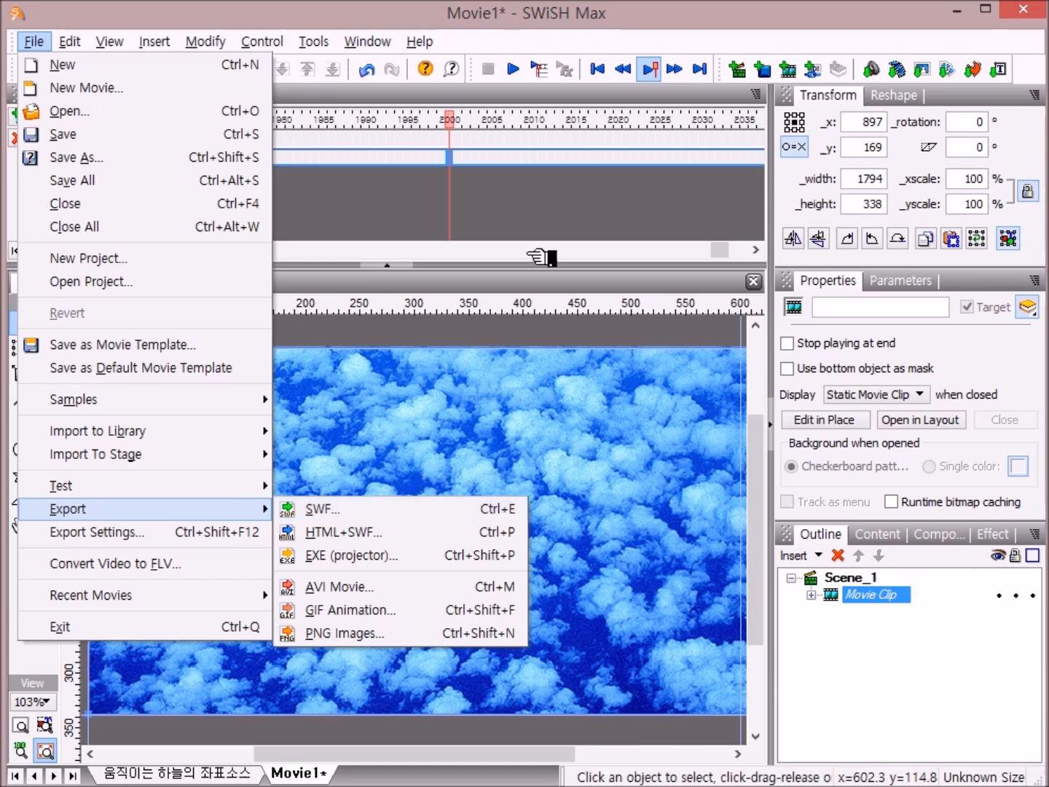
left_click(632, 19)
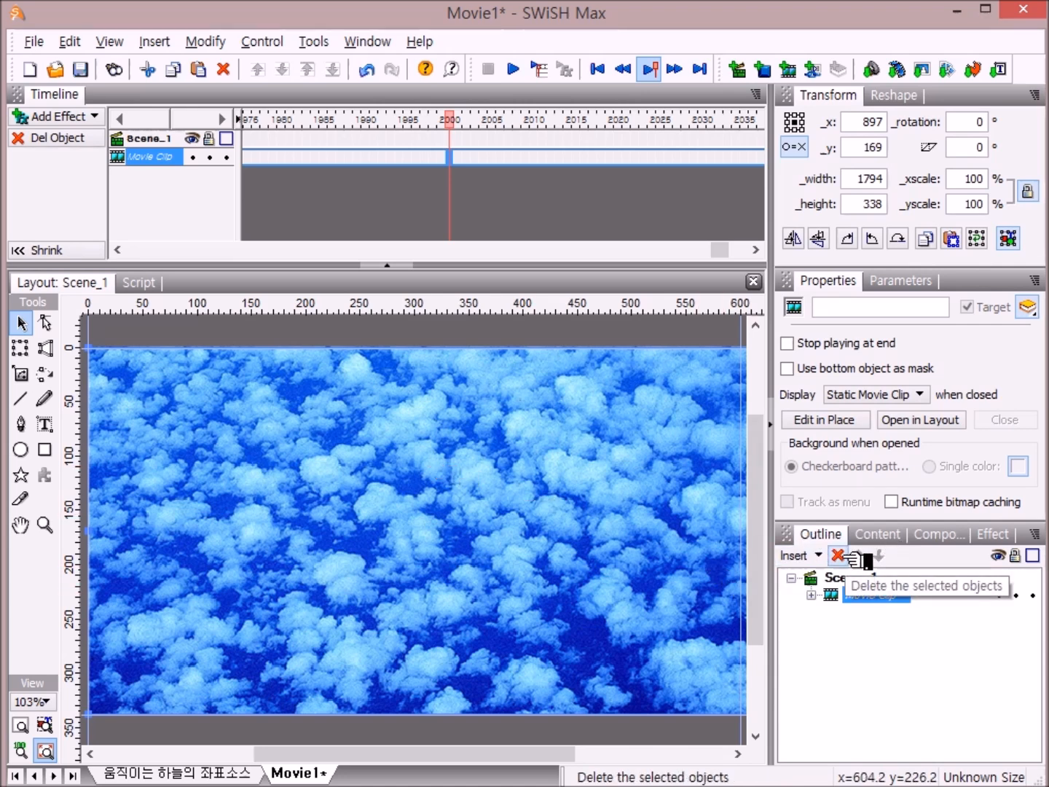
- Delete the cloud Movie Clip from Scene_1 and import the image 2.도담삼봉.jpg in its place
left_click(844, 556)
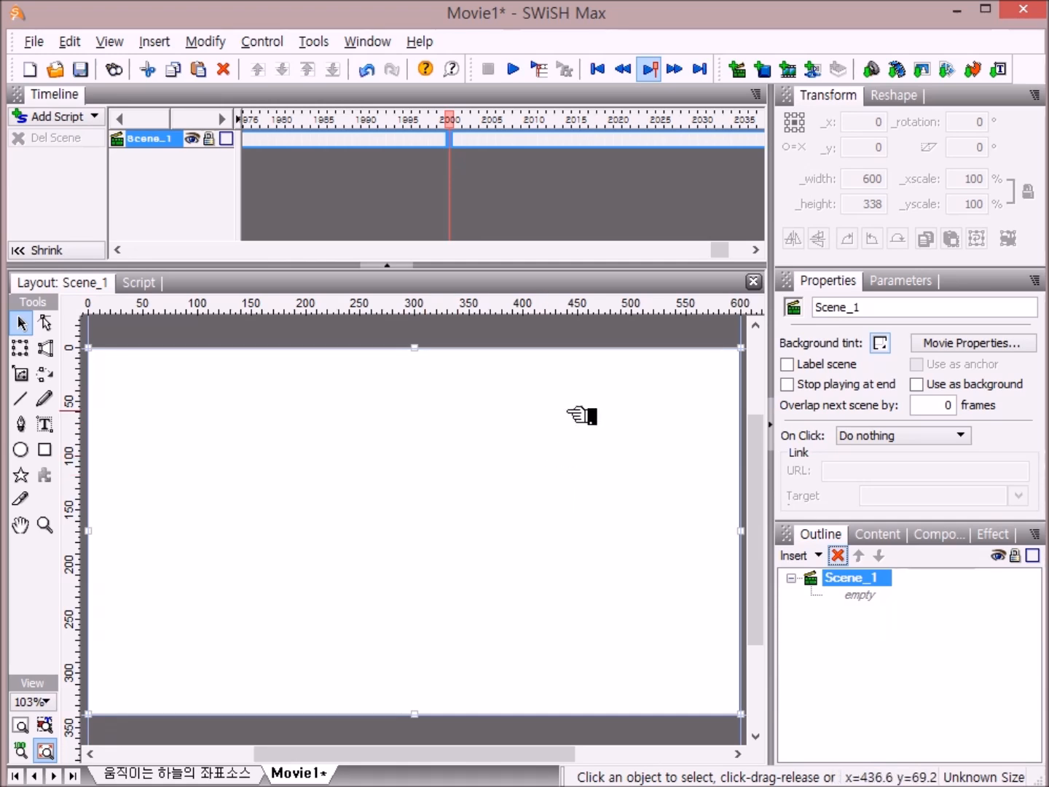
left_click(923, 70)
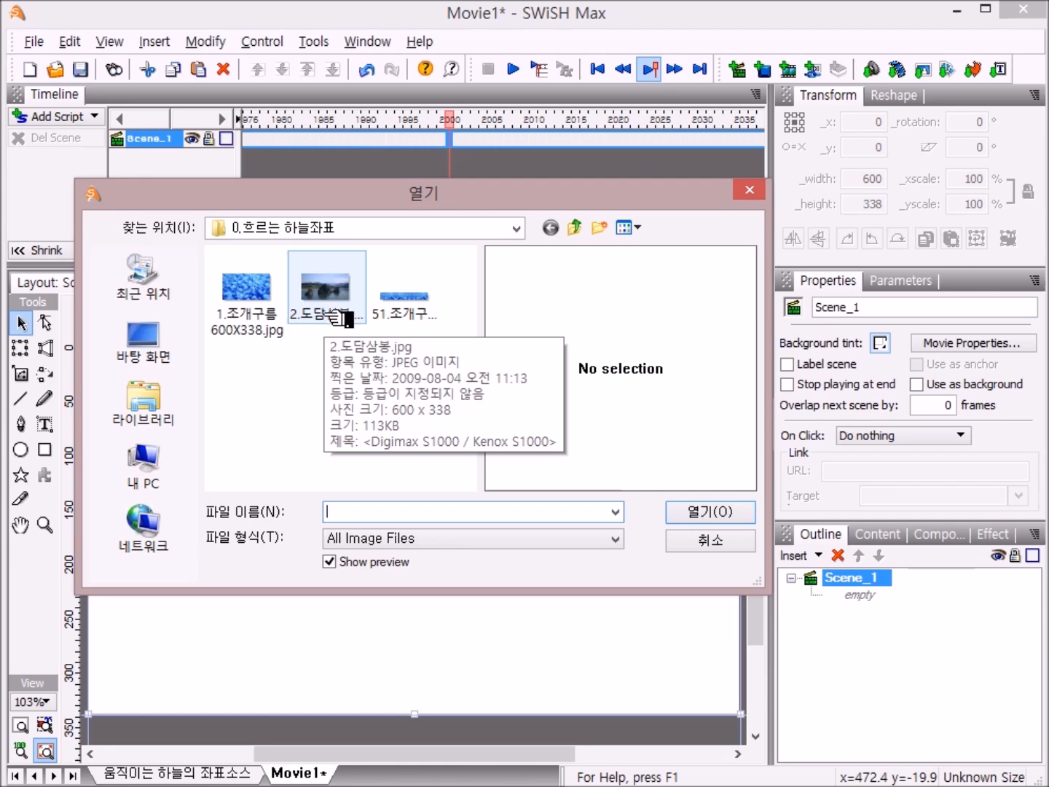
double_click(338, 301)
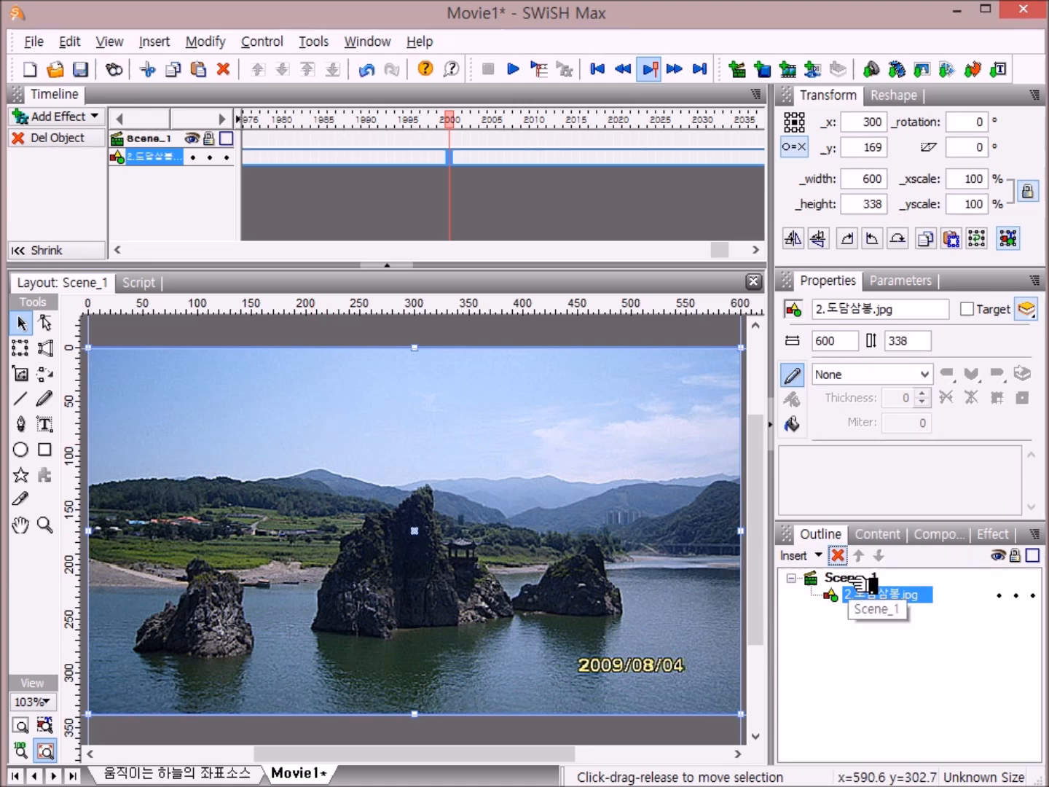
- With Scene_1 selected, choose the Pen tool and set its fill type to Solid
left_click(858, 579)
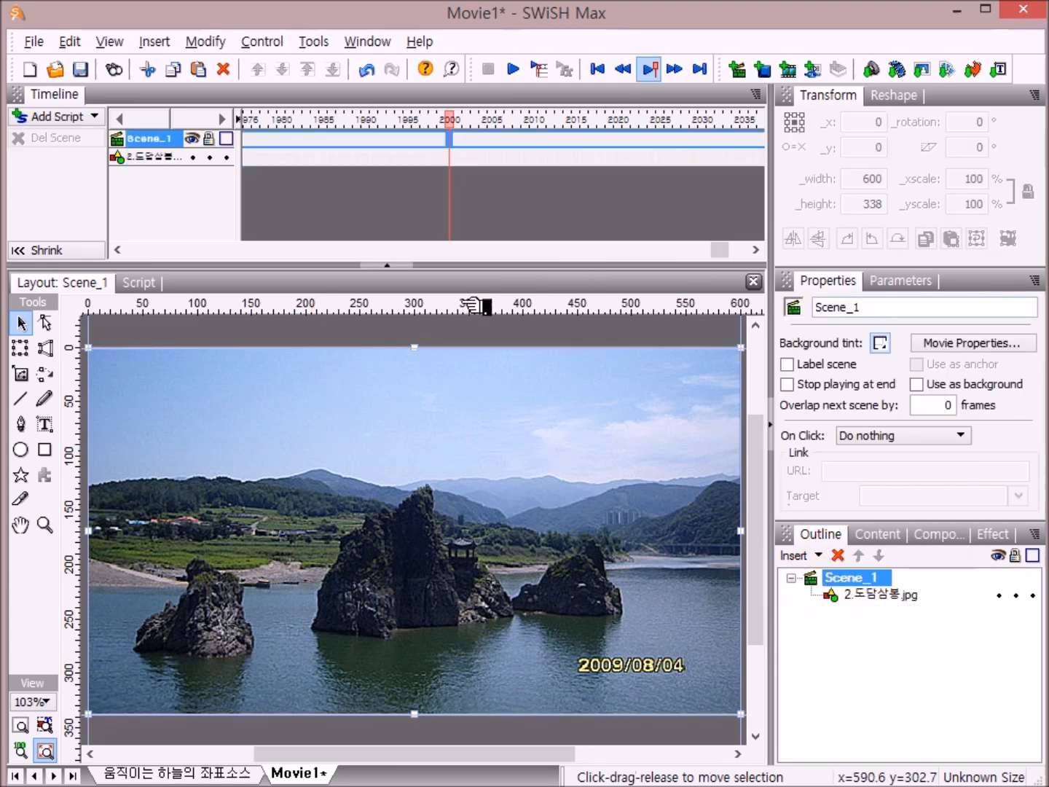
left_click(22, 423)
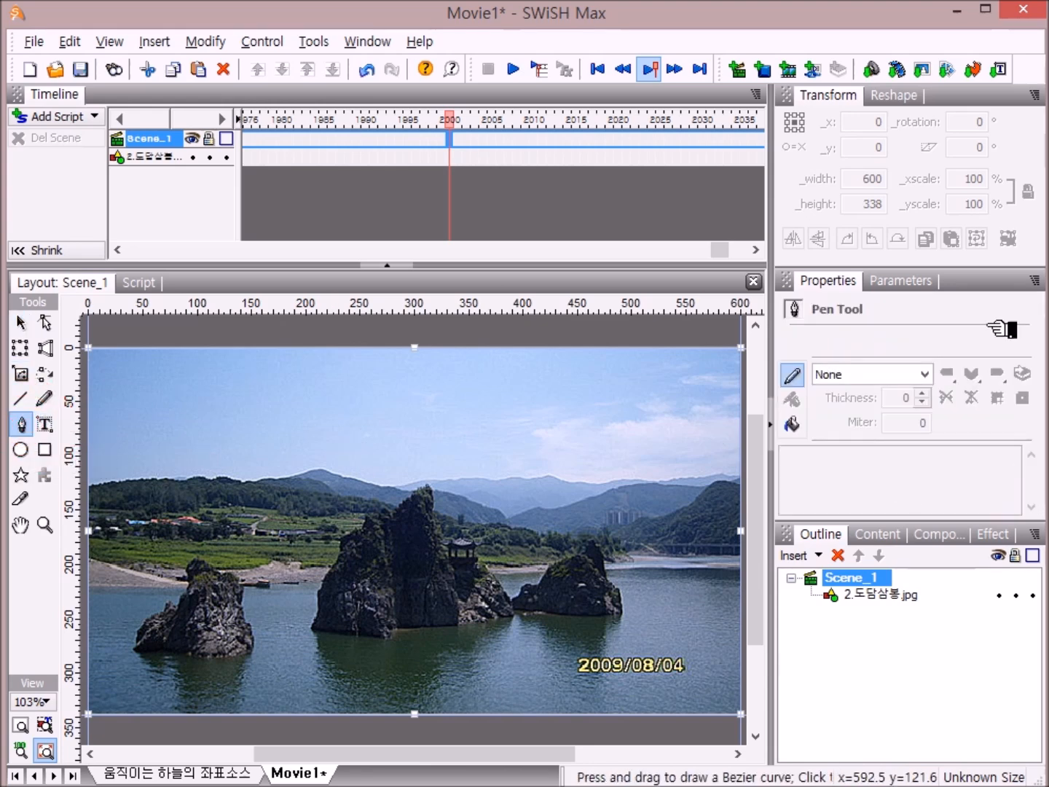
left_click(794, 424)
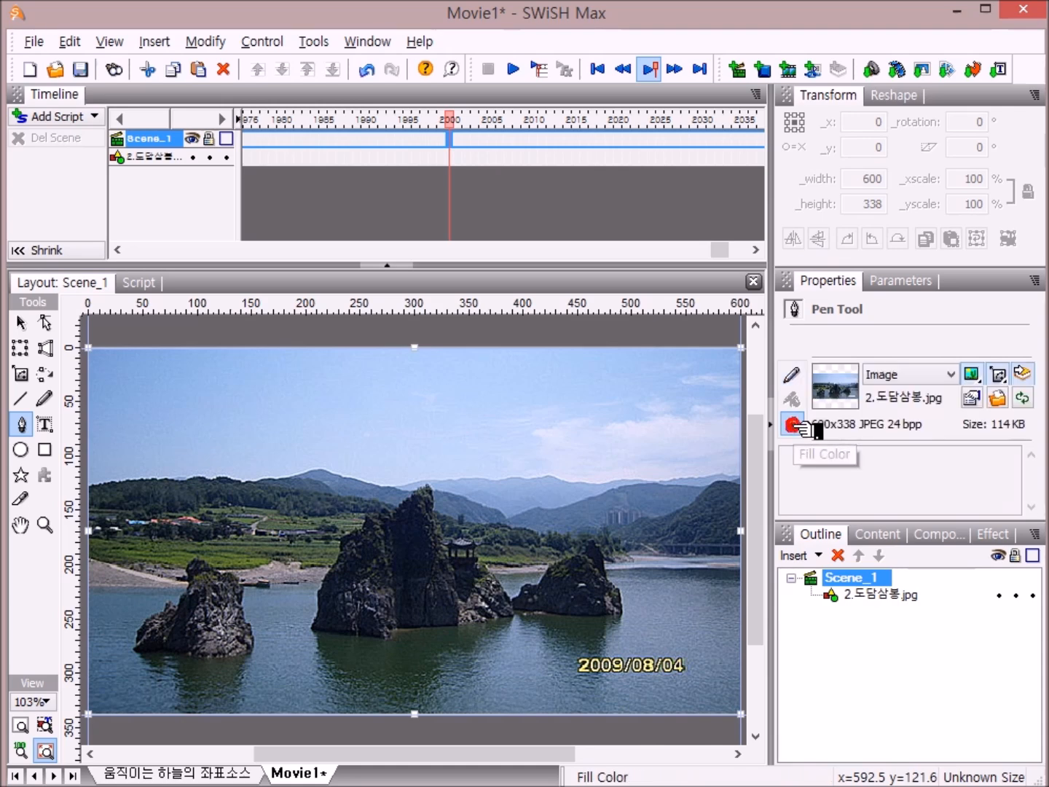
left_click(955, 375)
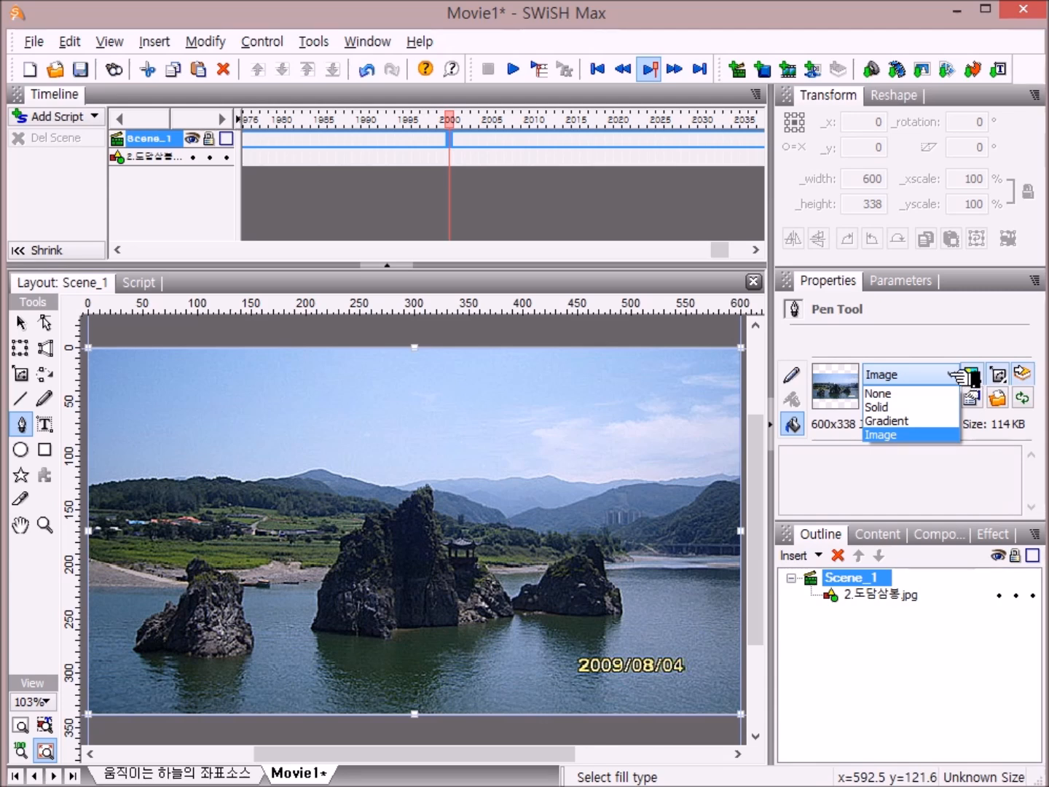
left_click(955, 374)
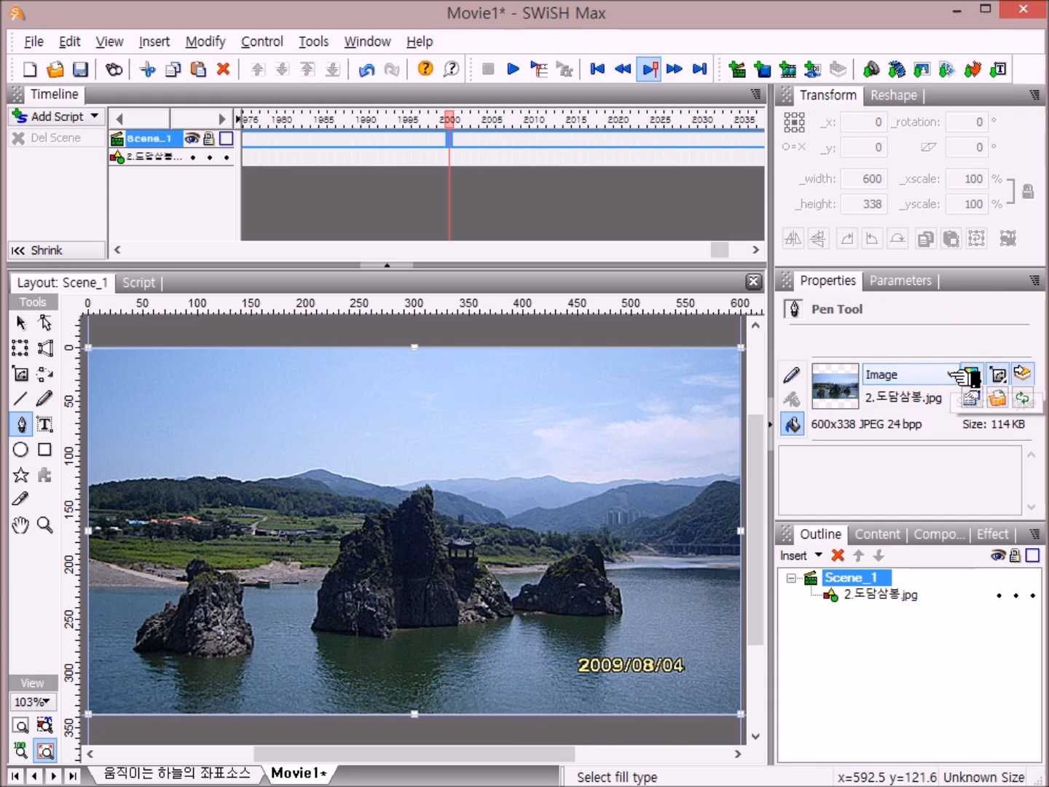
left_click(956, 375)
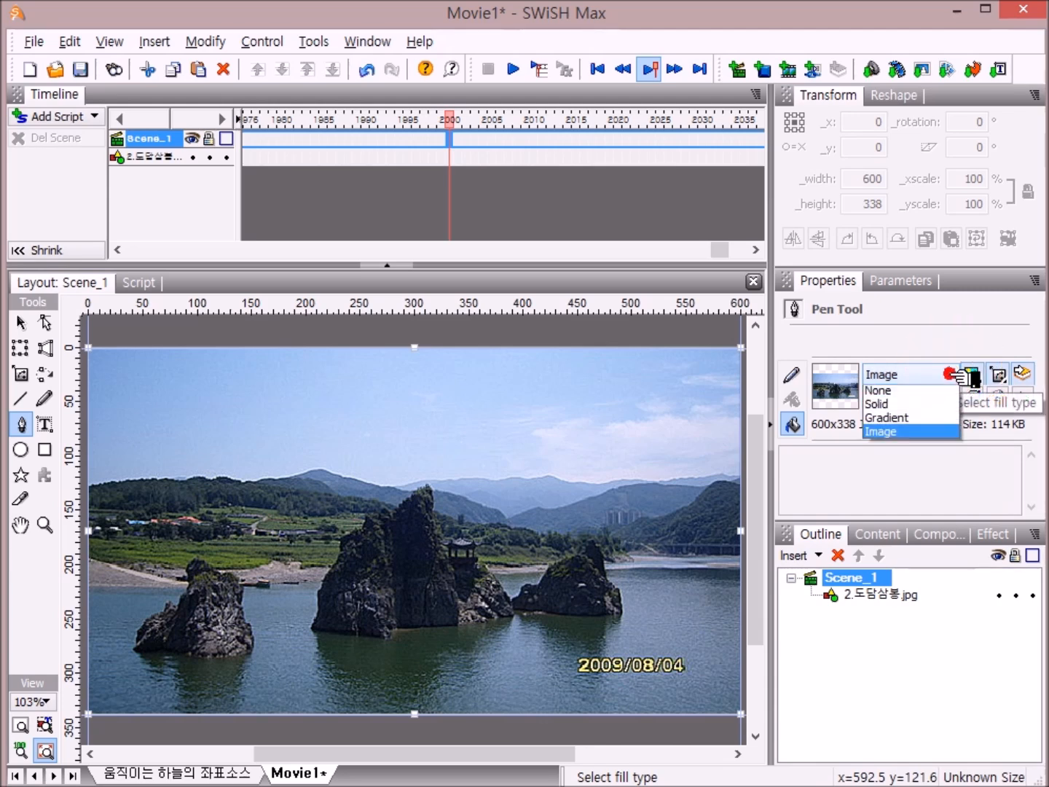
left_click(931, 413)
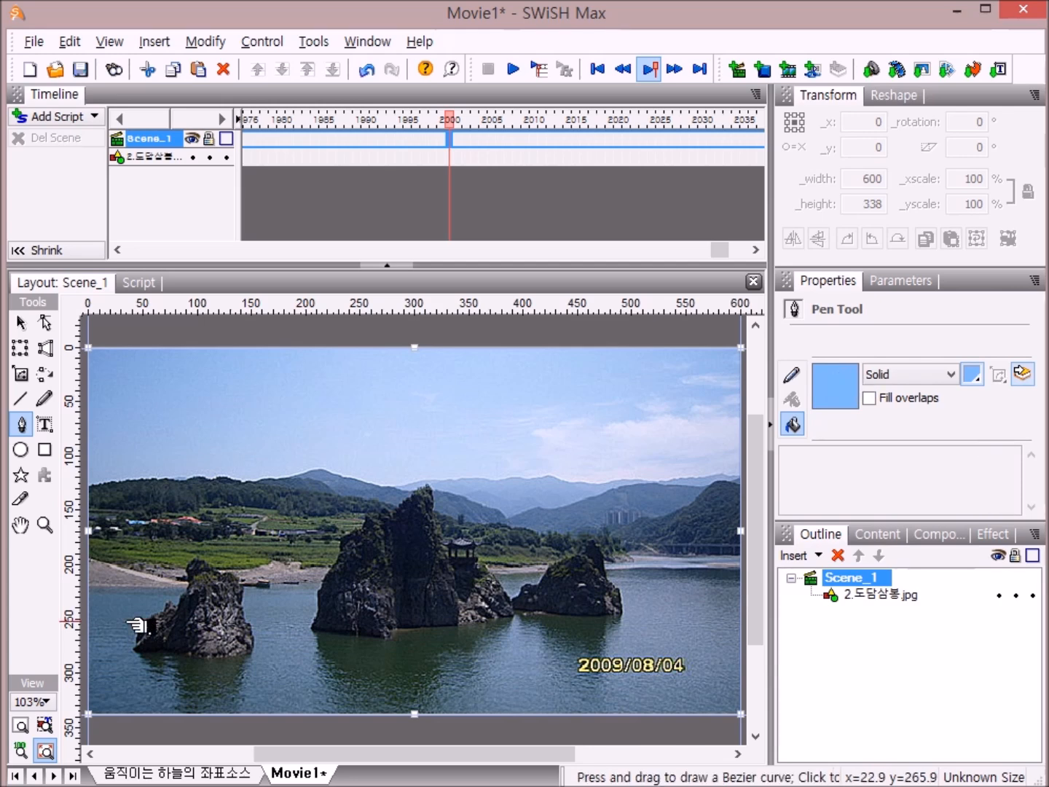
- Trace closely spaced Pen points along the mountain skyline from the photo's right edge toward its left edge, spanning about 573 wide by 16 high
left_click(743, 479)
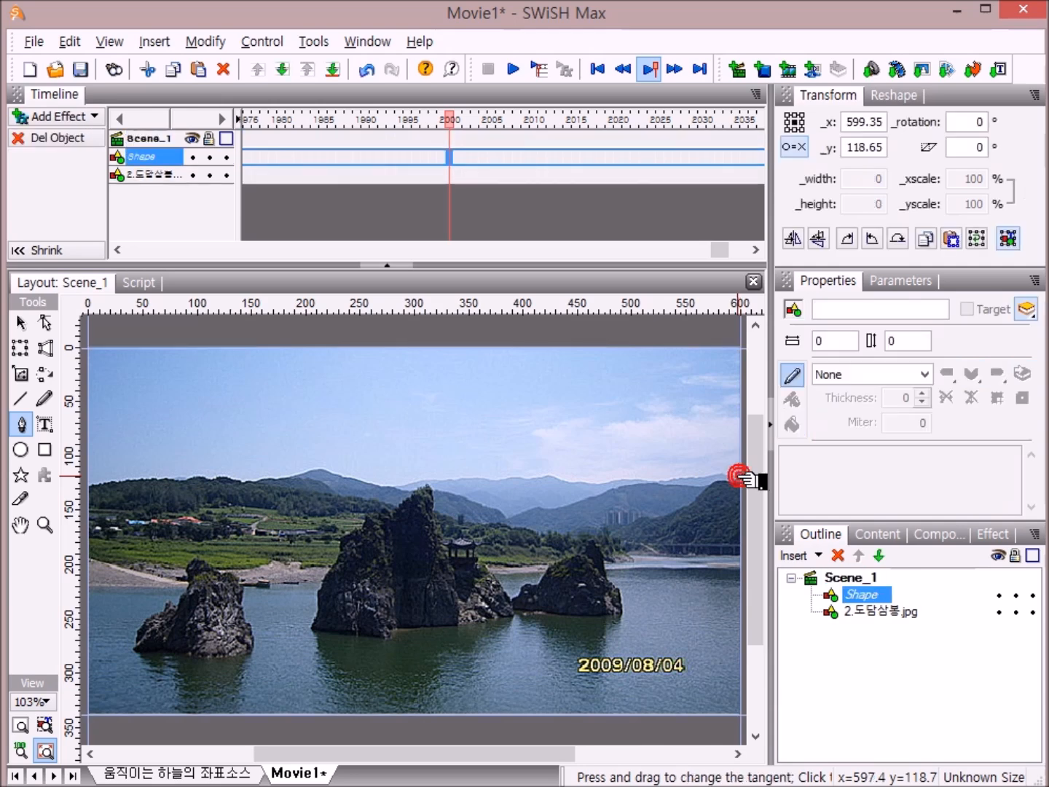
left_click(732, 479)
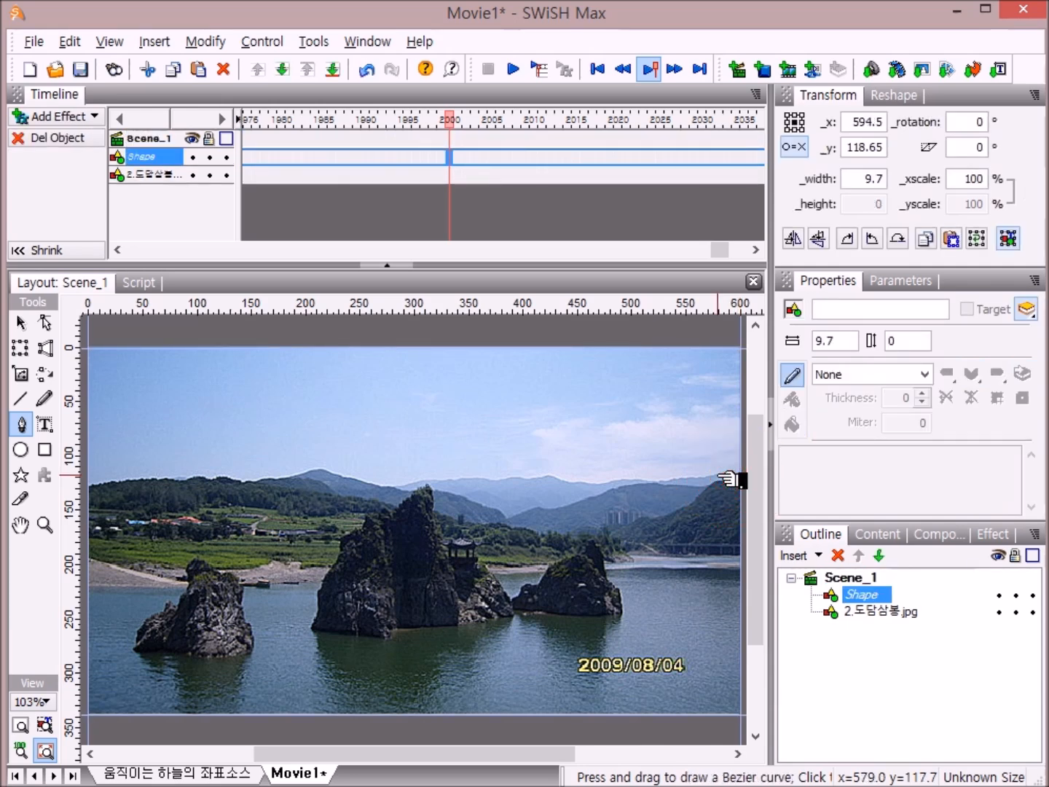
left_click(718, 476)
left_click(711, 475)
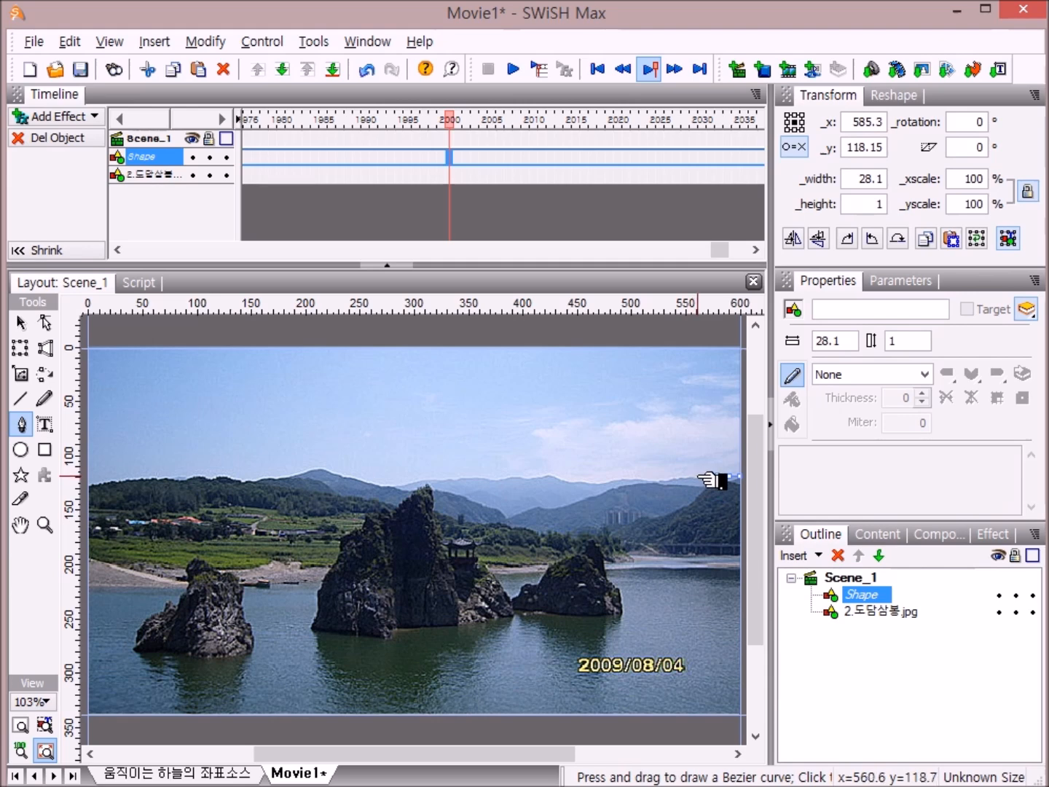
left_click(697, 478)
left_click(679, 479)
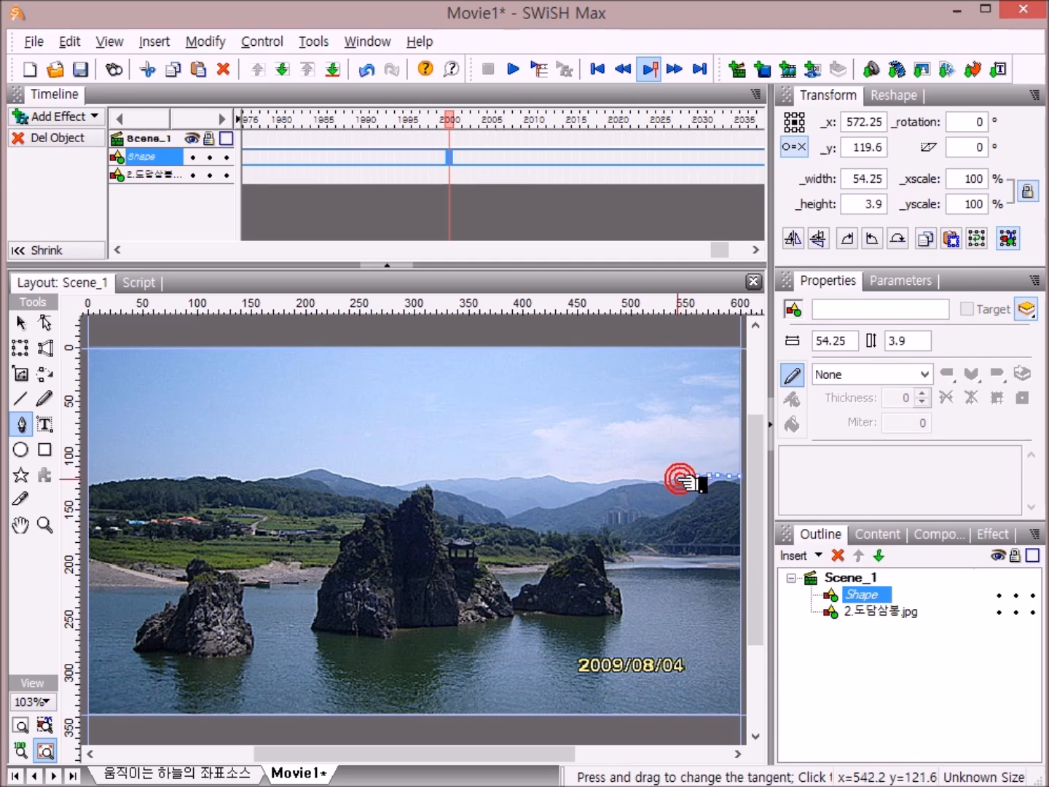
left_click(670, 480)
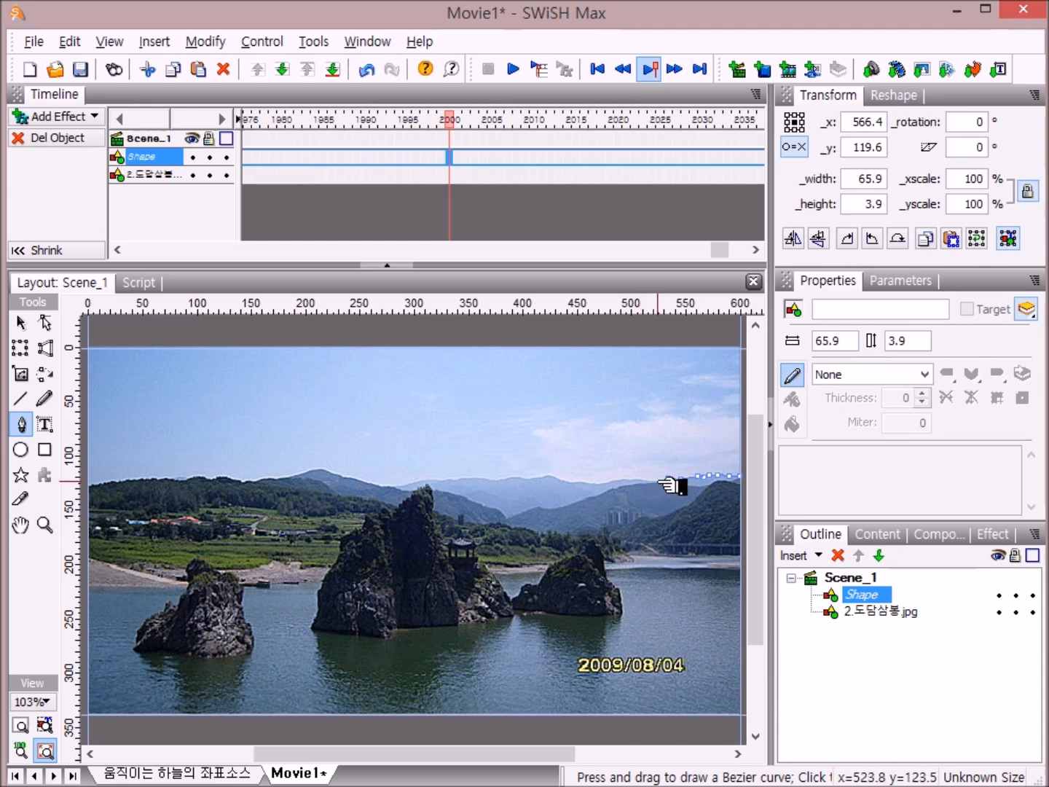
left_click(656, 483)
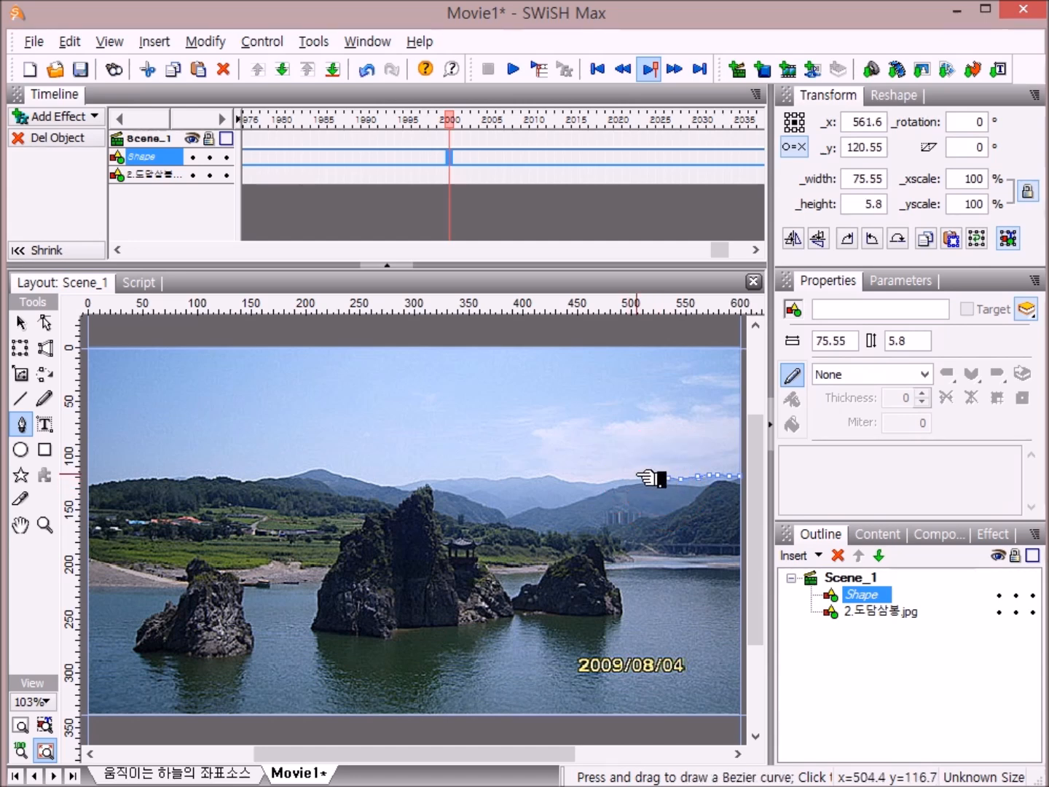
left_click(636, 481)
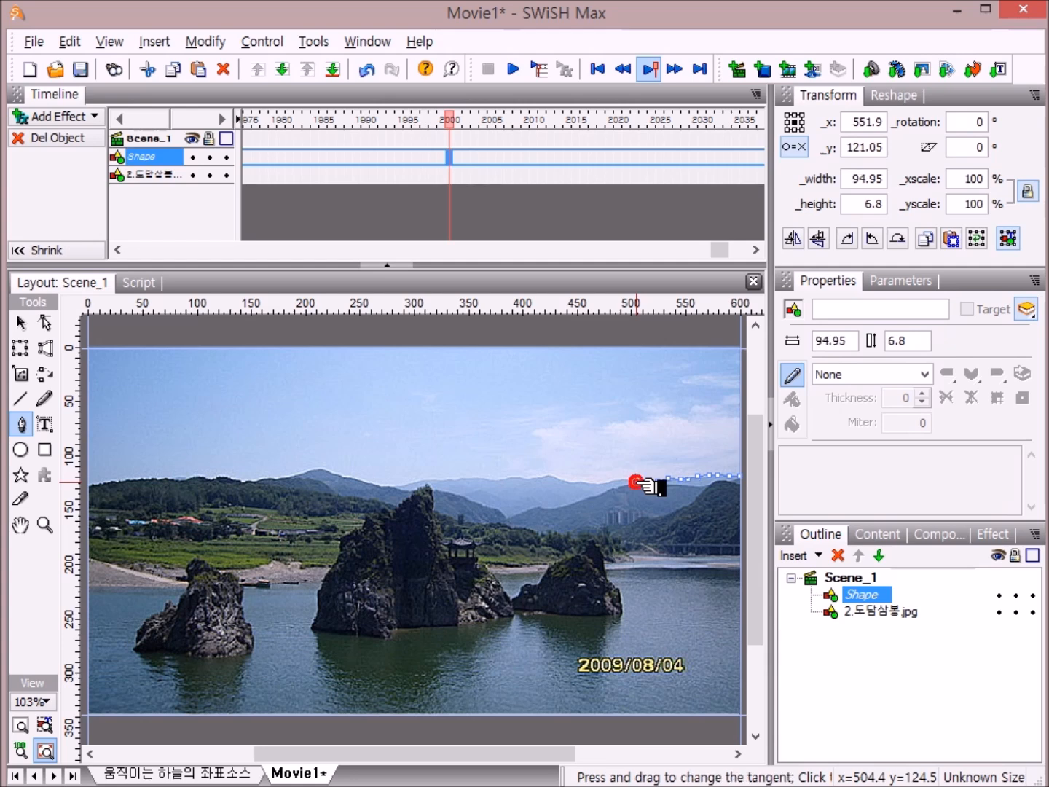
left_click(620, 481)
left_click(610, 483)
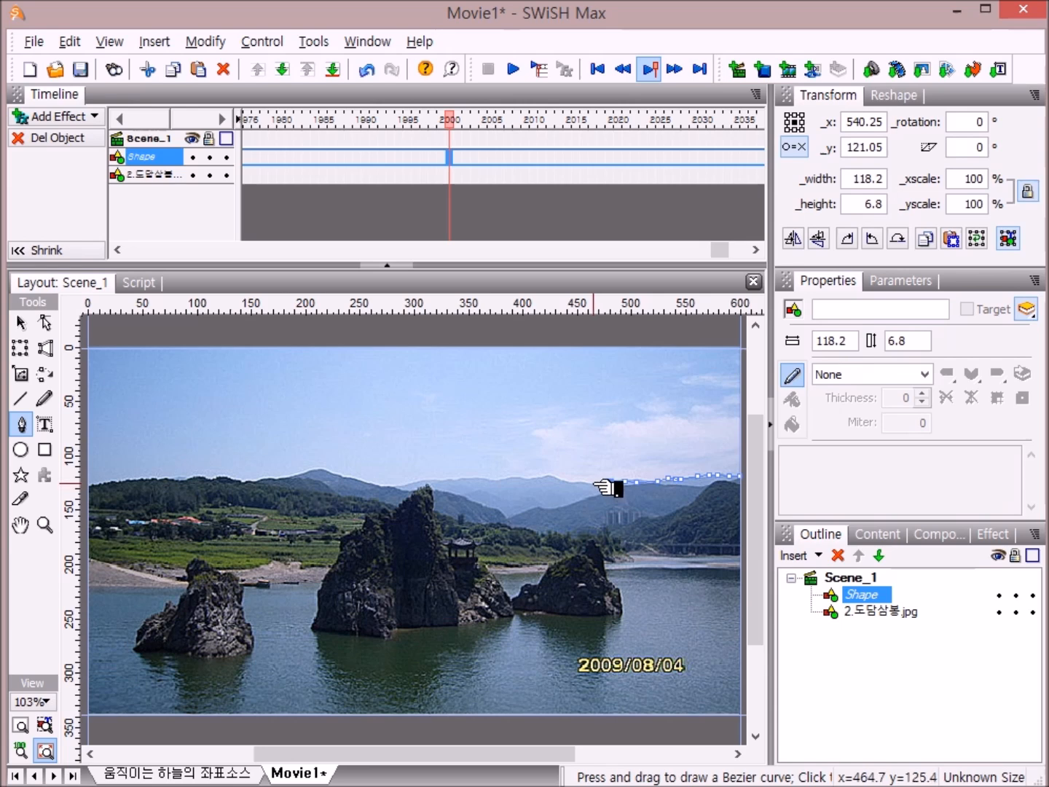
left_click(594, 481)
left_click(581, 483)
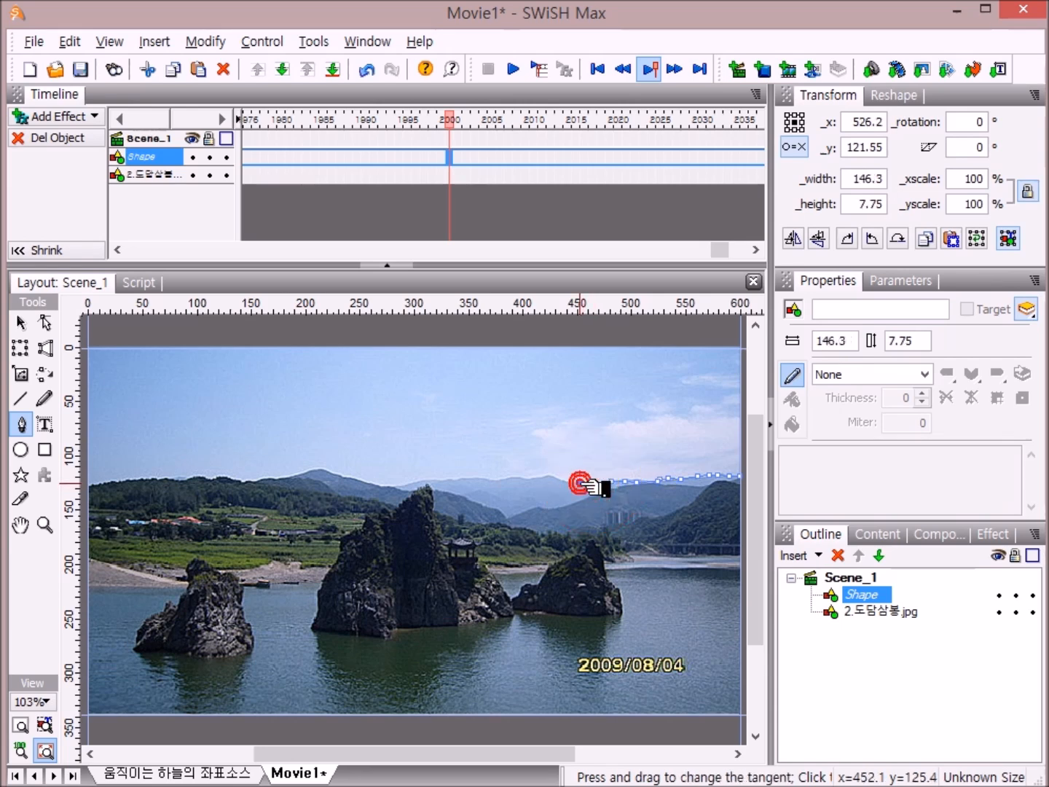
left_click(560, 479)
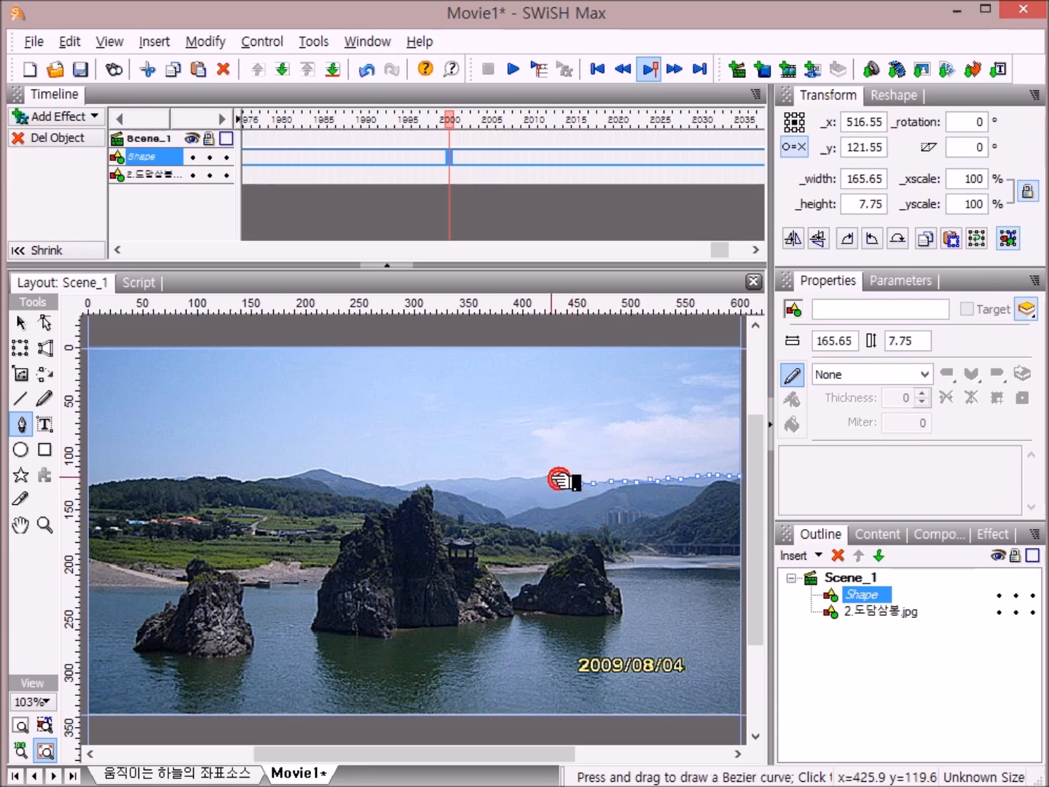
left_click(549, 476)
left_click(542, 479)
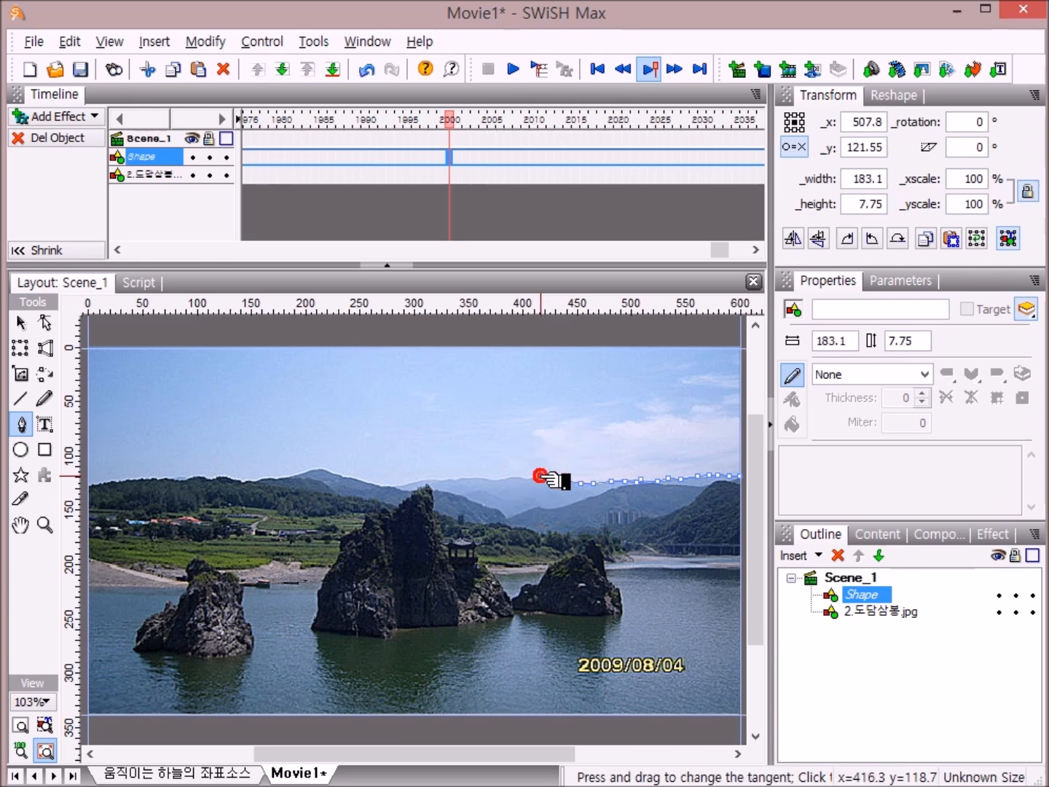
left_click(528, 480)
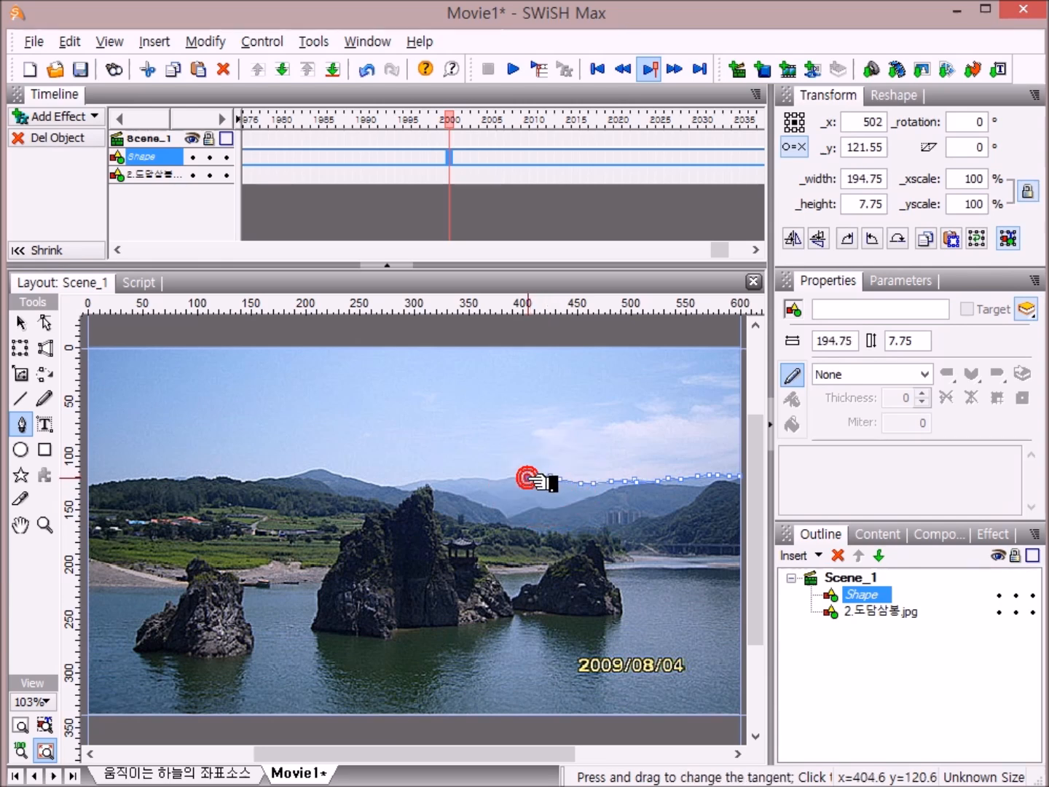
left_click(519, 478)
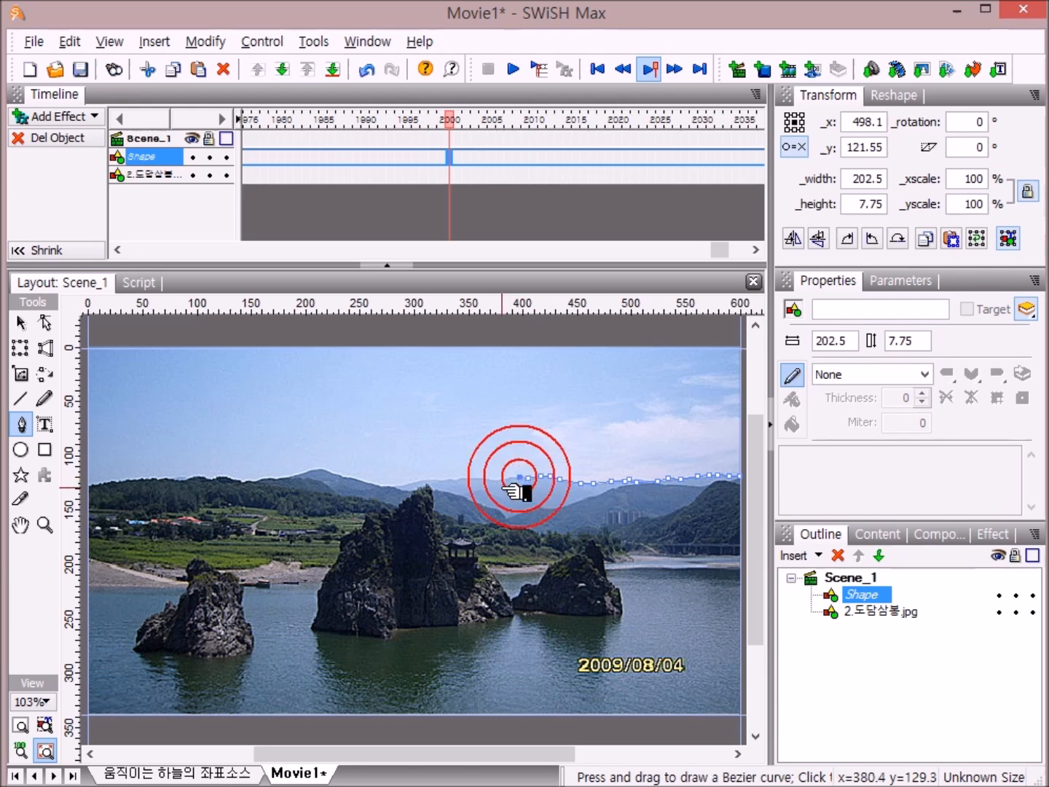
left_click(505, 481)
left_click(484, 482)
left_click(488, 479)
left_click(473, 478)
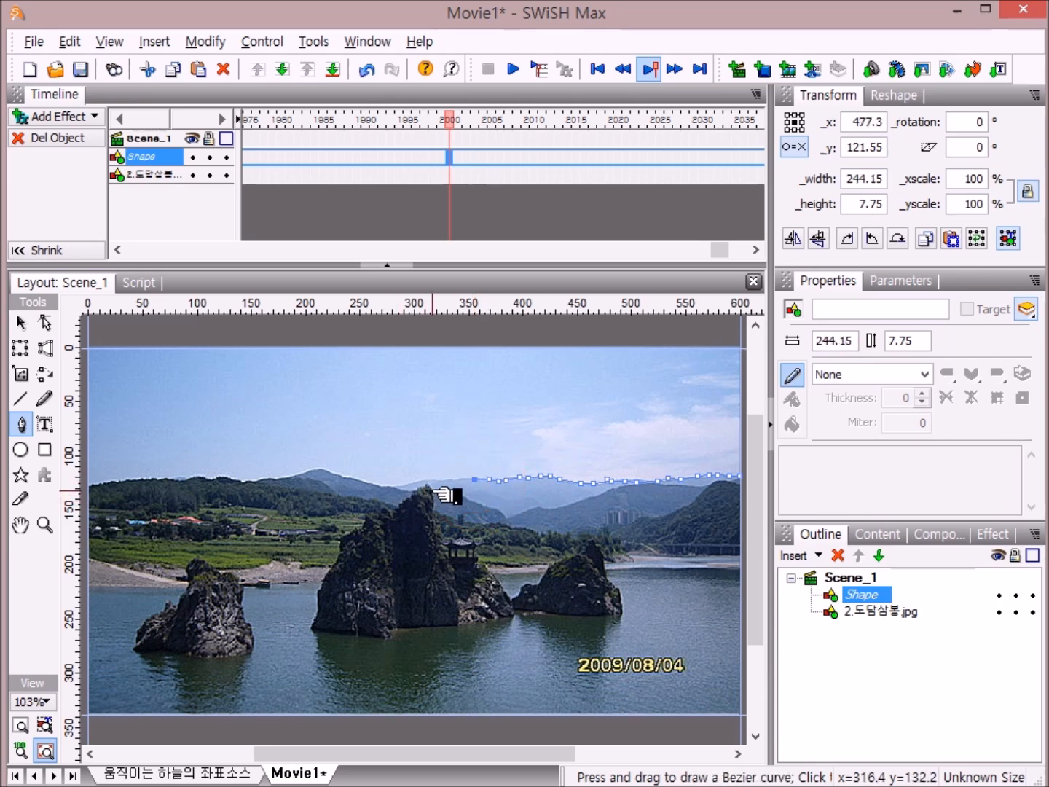
left_click(456, 479)
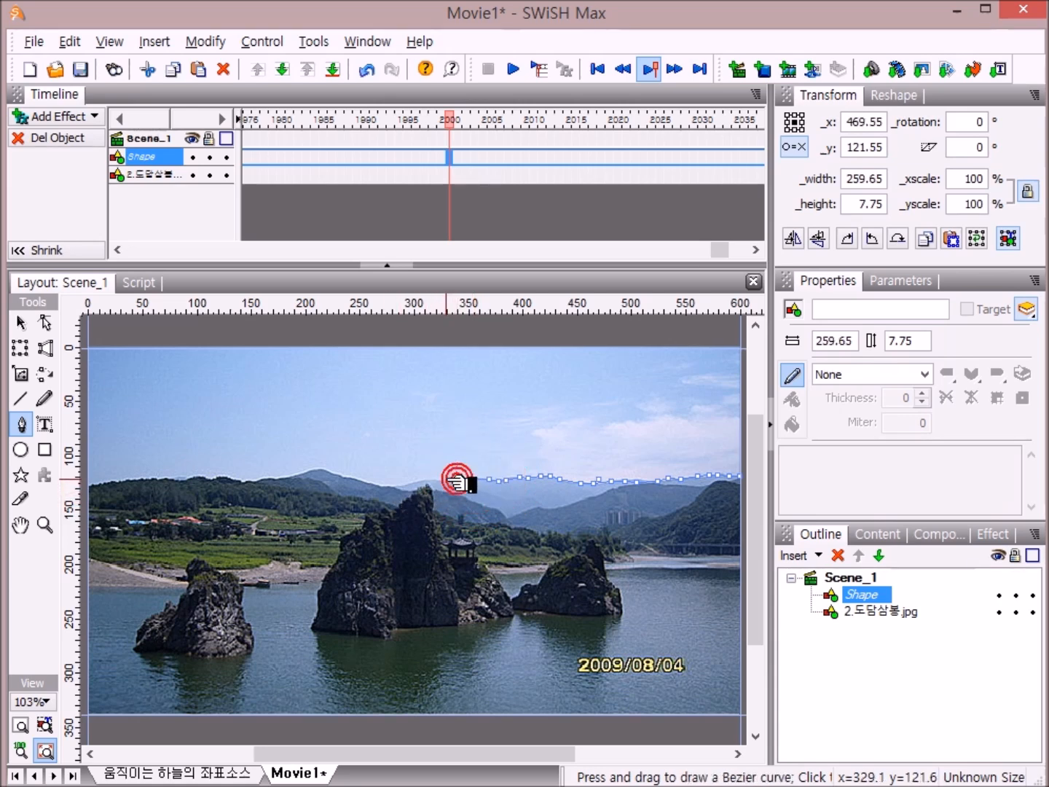
left_click(442, 479)
left_click(423, 481)
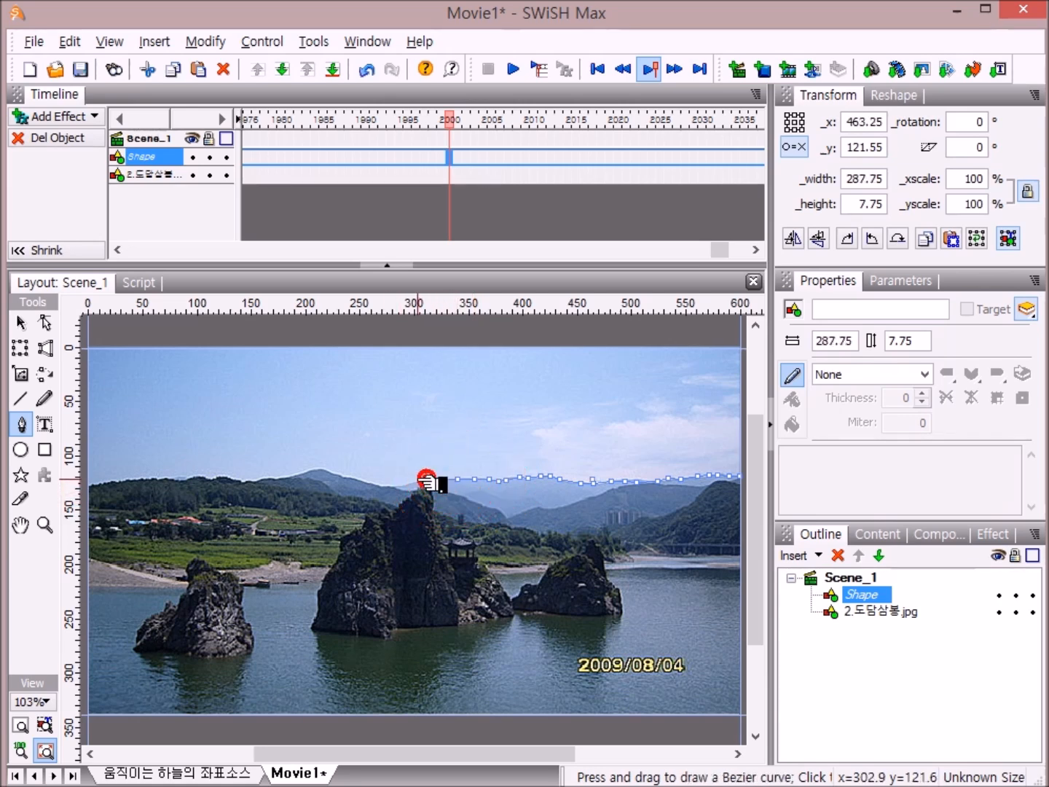
left_click(408, 482)
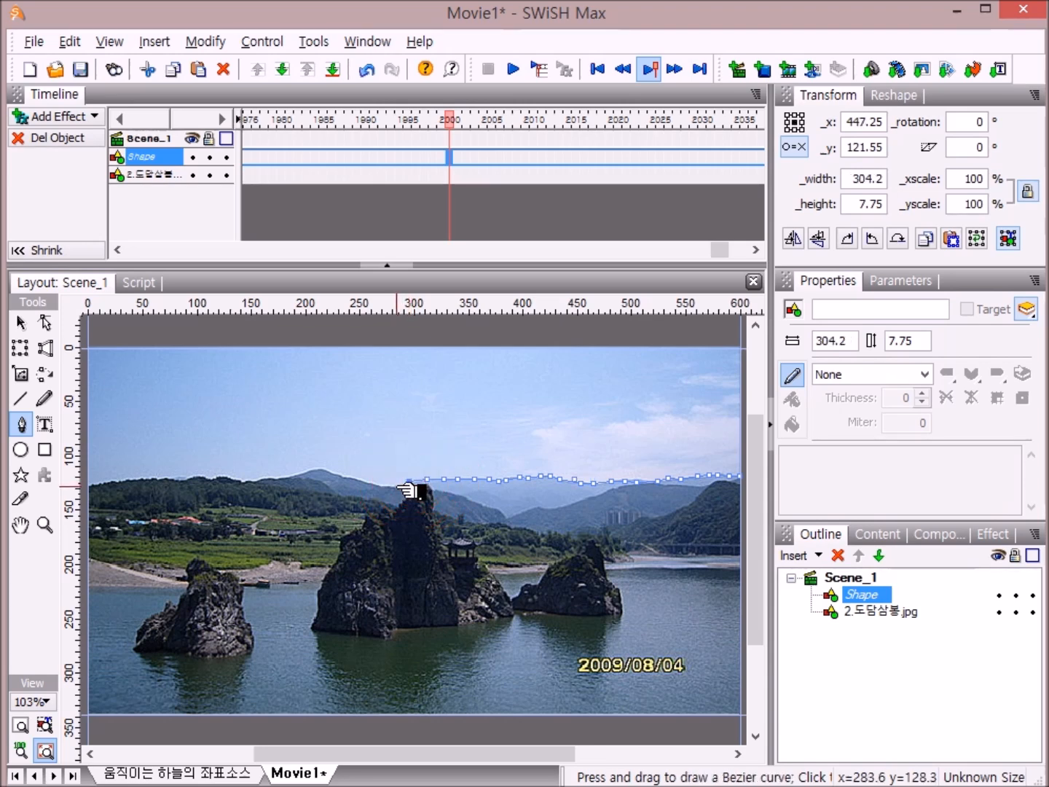
left_click(396, 485)
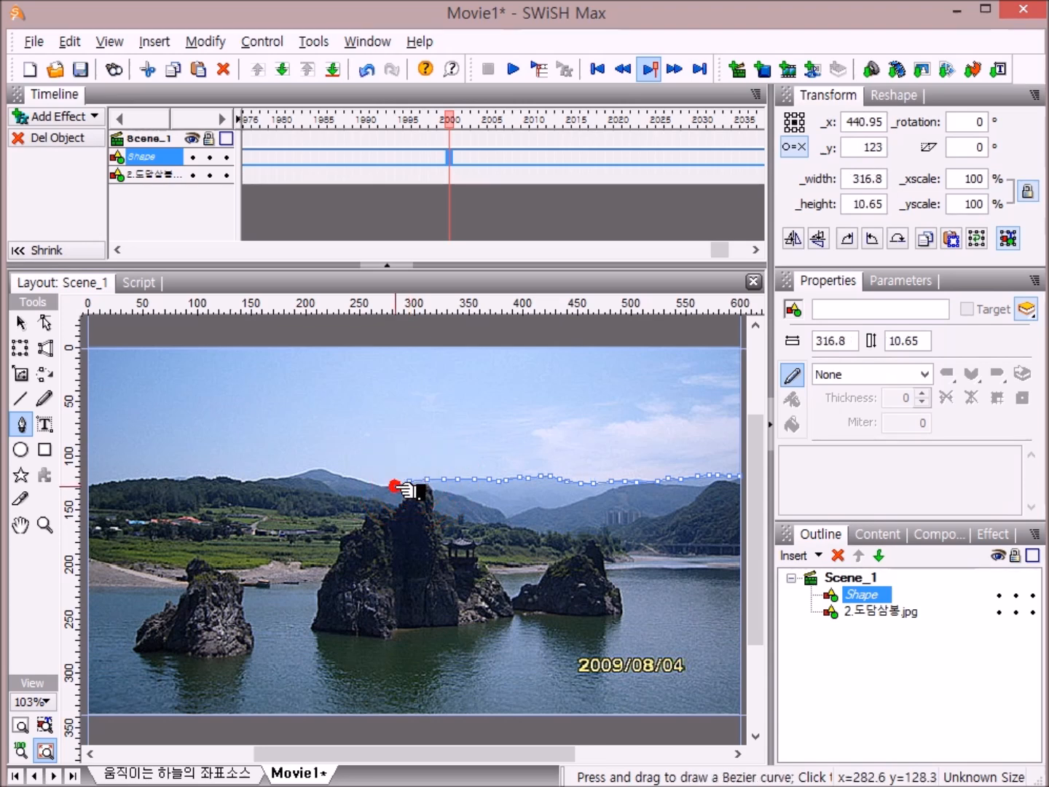
left_click(359, 479)
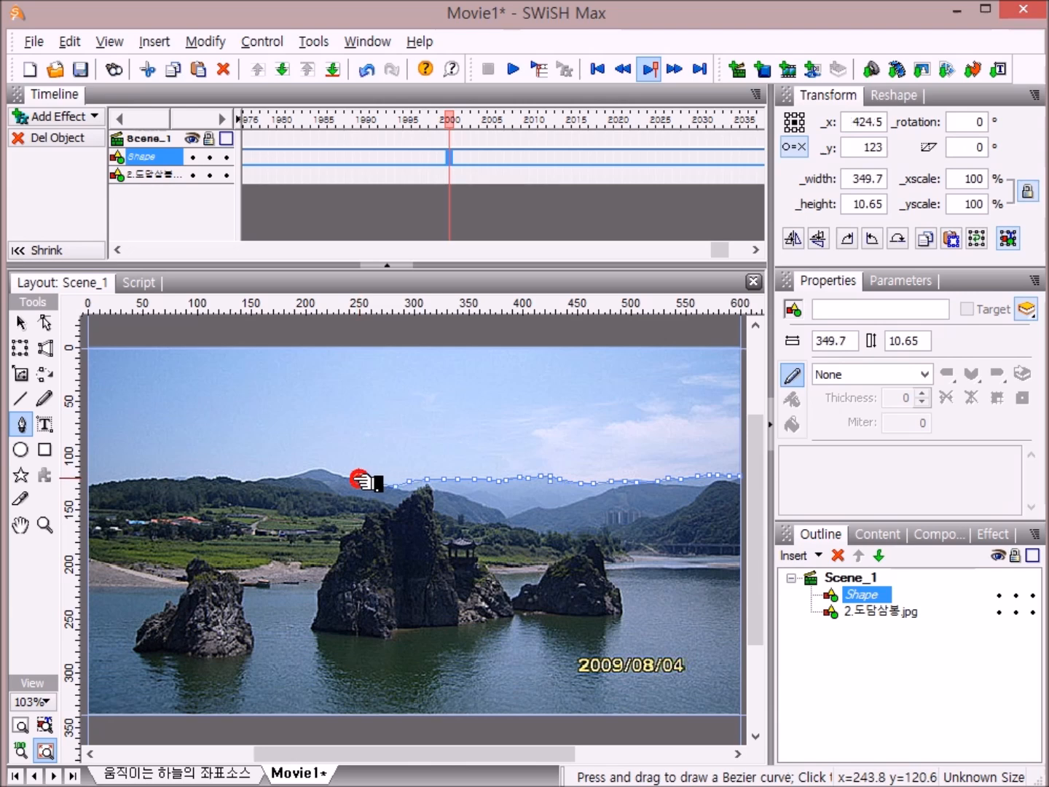
left_click(343, 477)
left_click(330, 473)
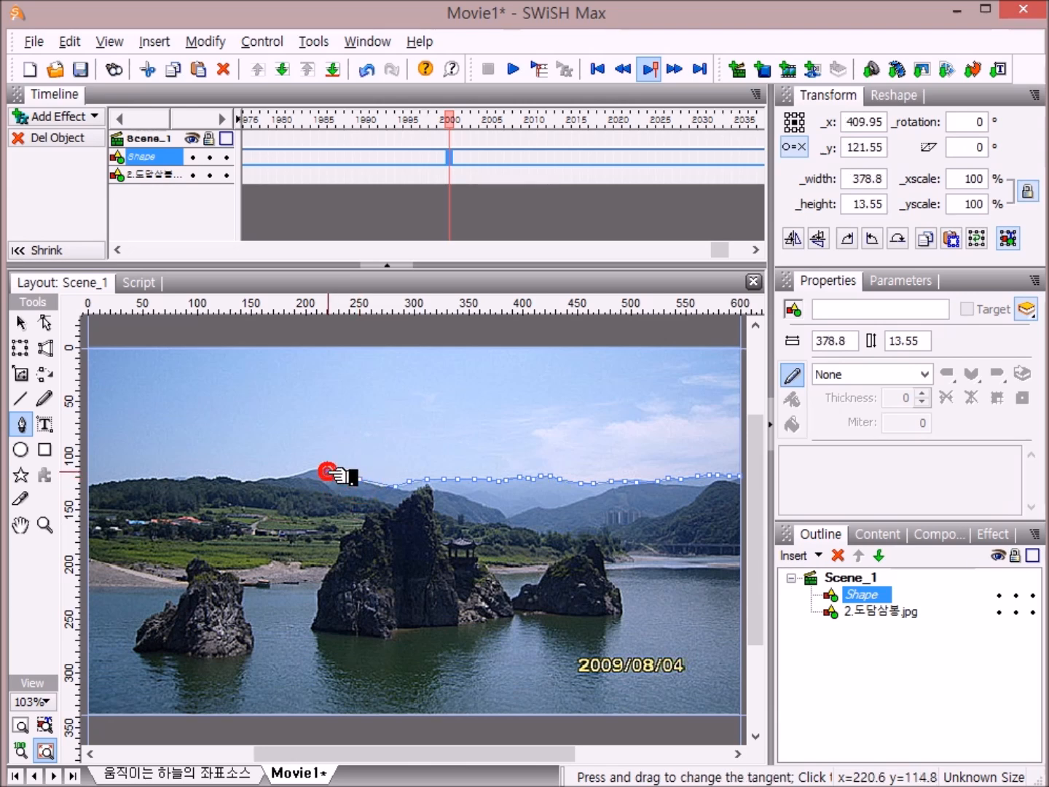
left_click(318, 469)
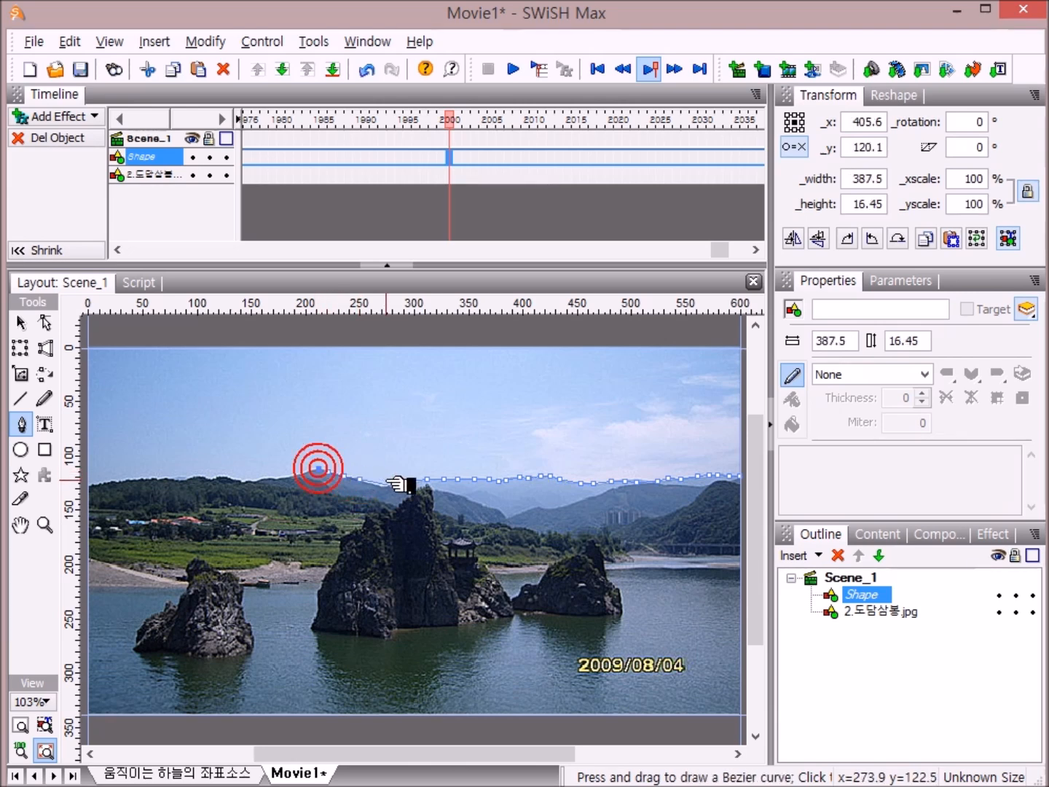
left_click(296, 478)
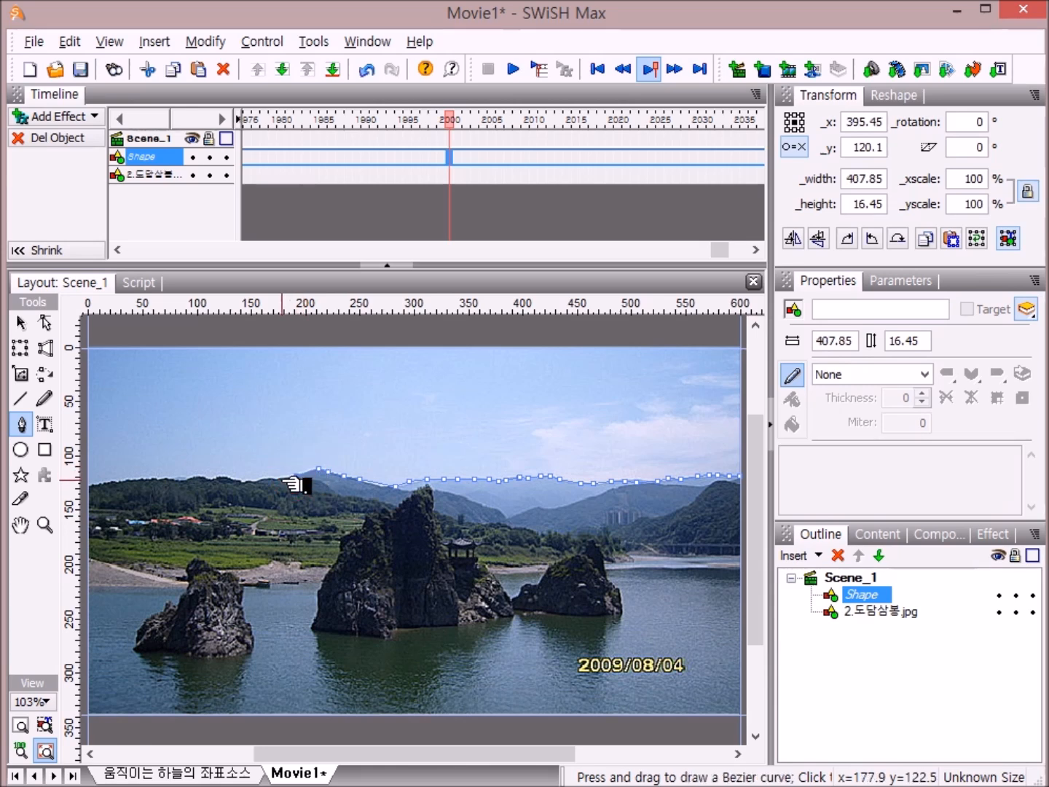
left_click(281, 481)
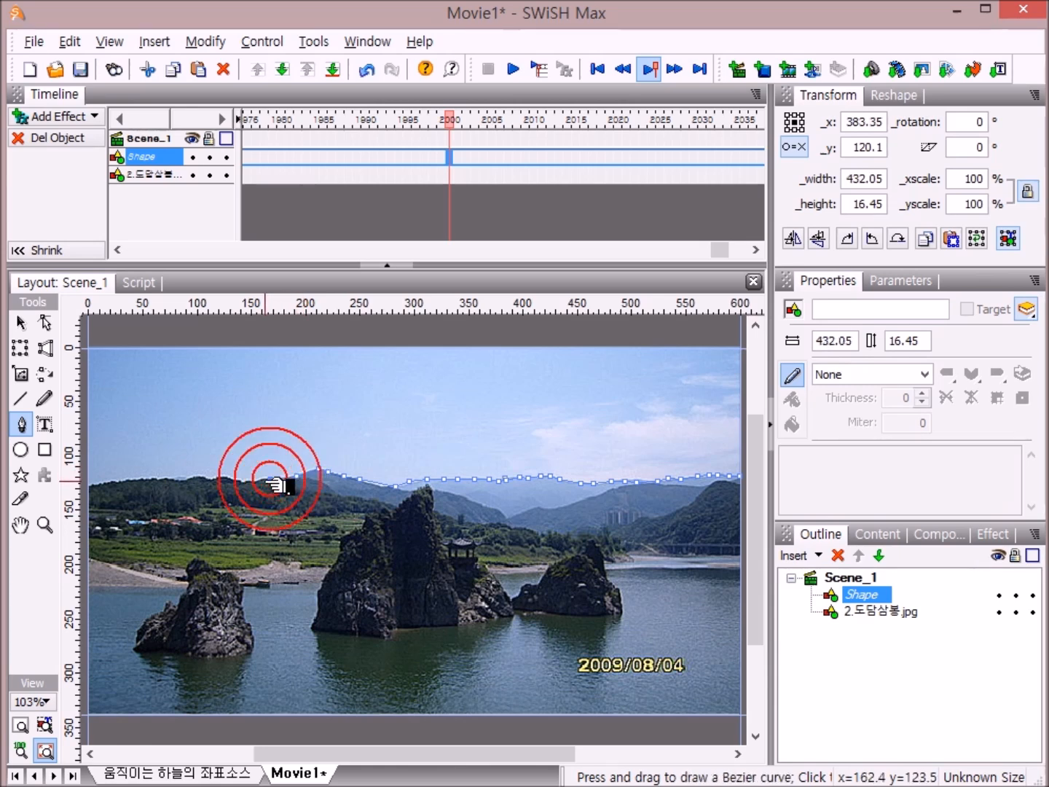
left_click(256, 482)
left_click(244, 480)
left_click(233, 479)
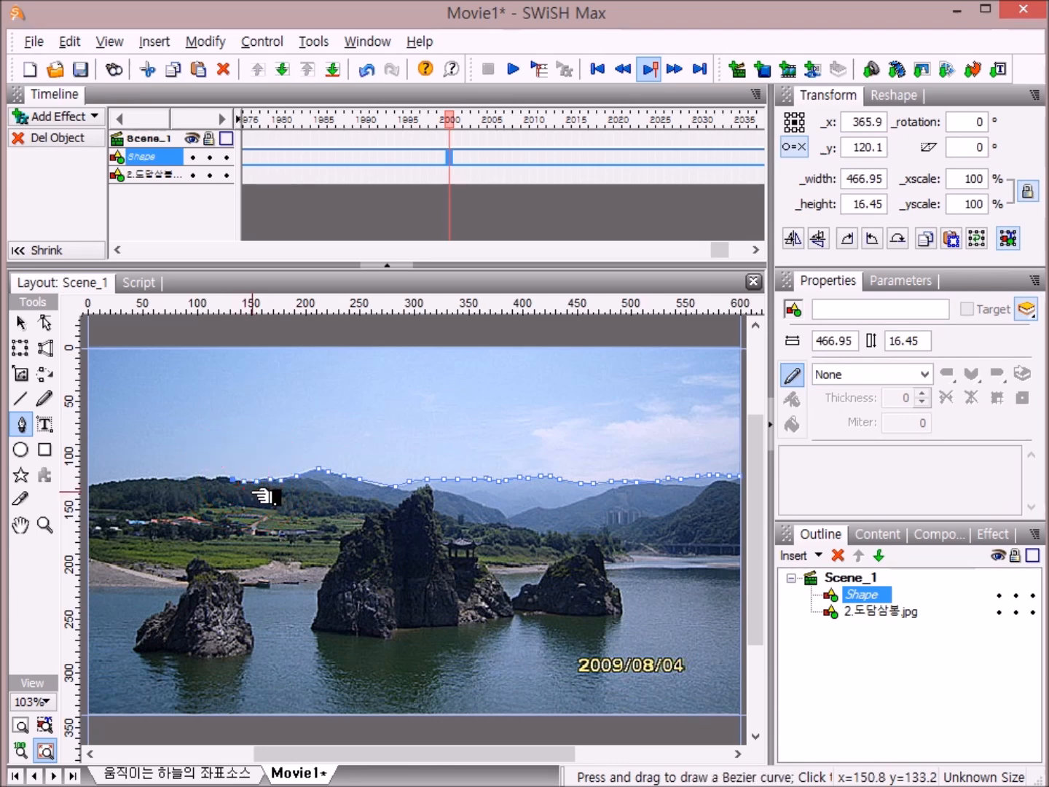
left_click(216, 476)
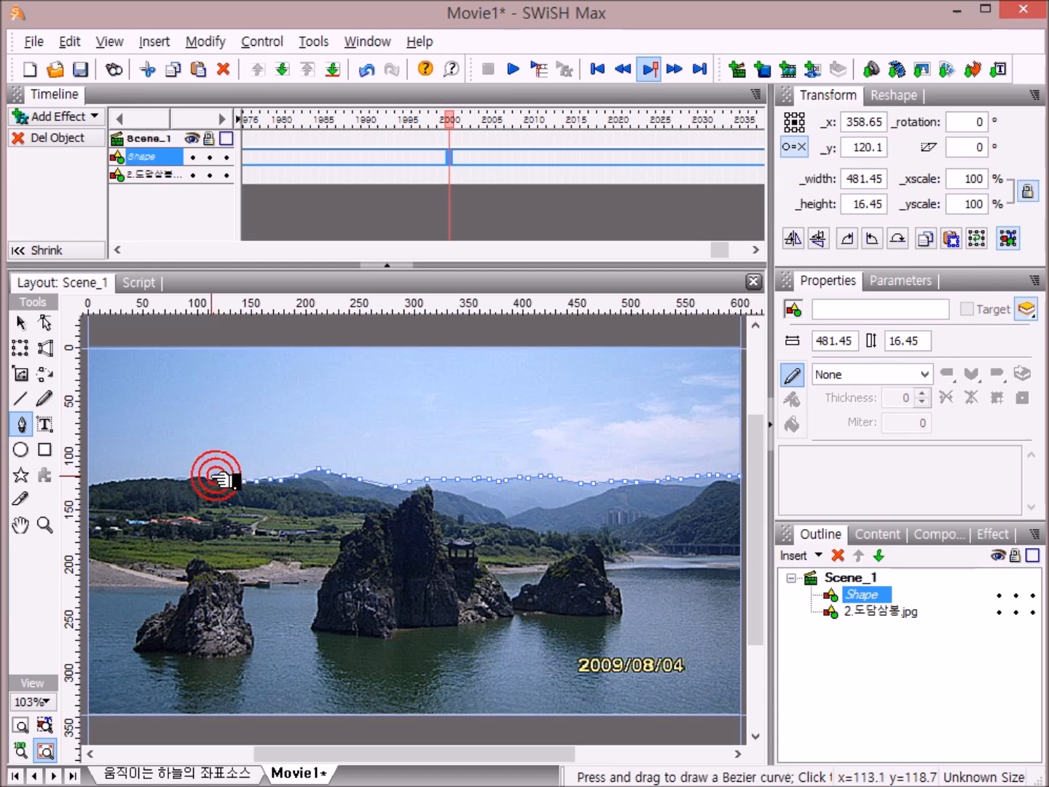
left_click(200, 481)
left_click(186, 481)
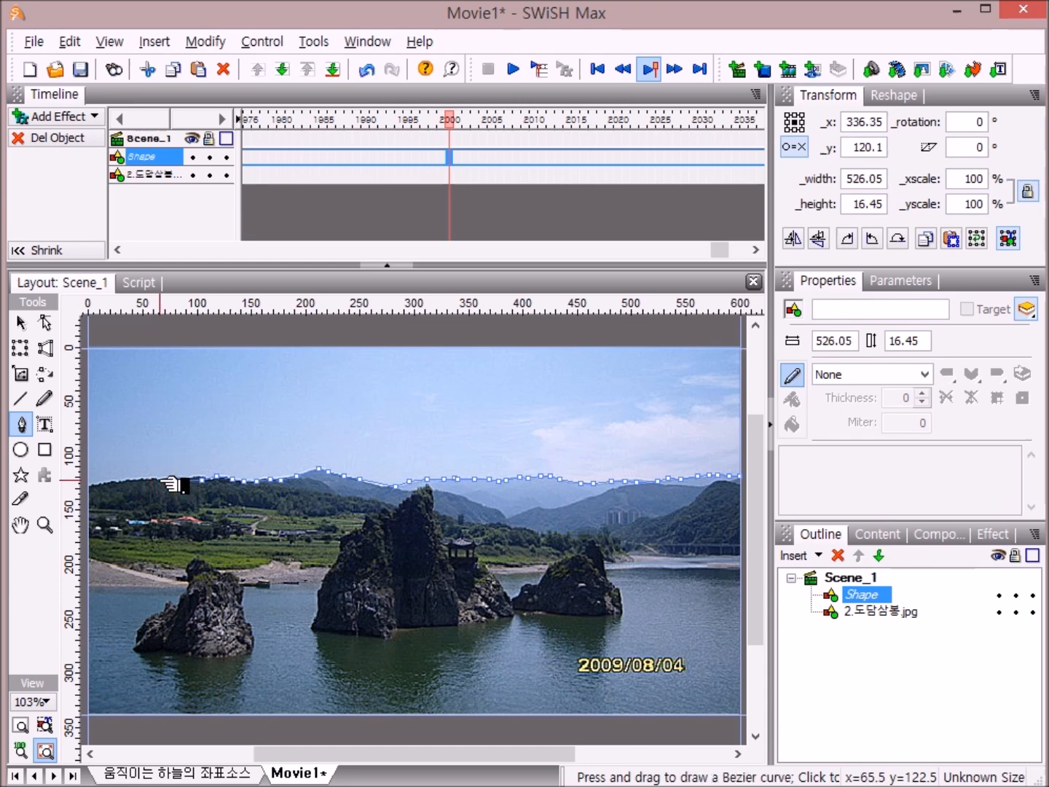
left_click(154, 479)
left_click(146, 479)
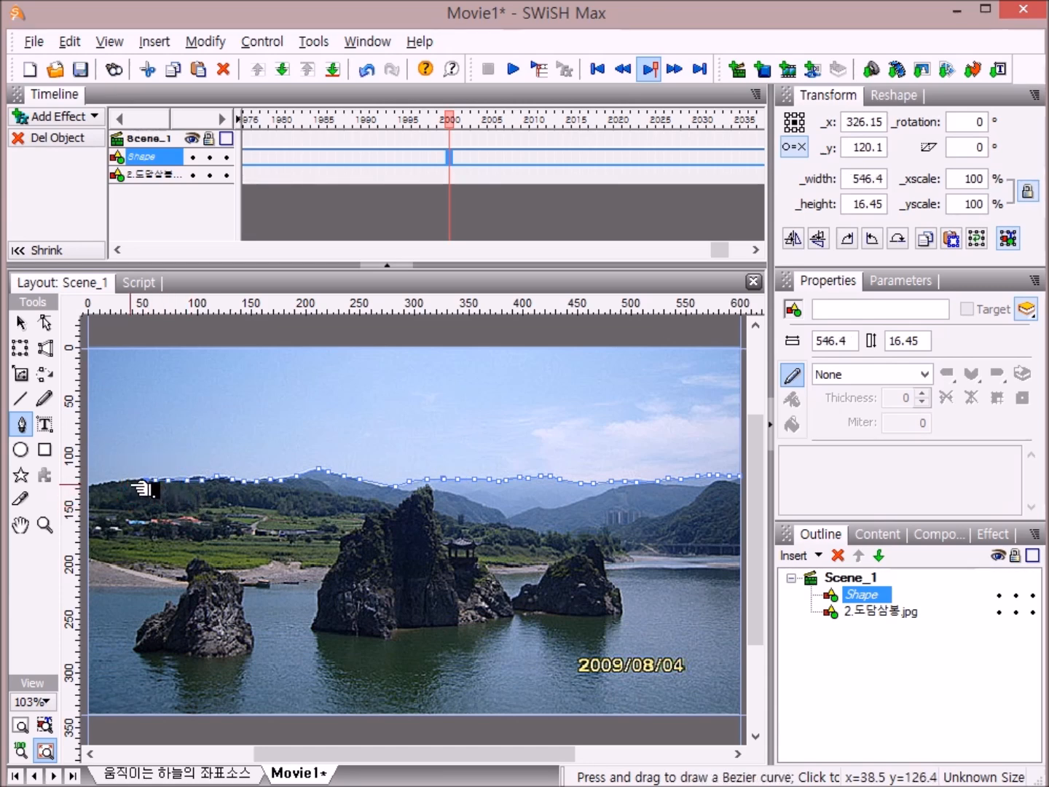
left_click(128, 483)
left_click(116, 482)
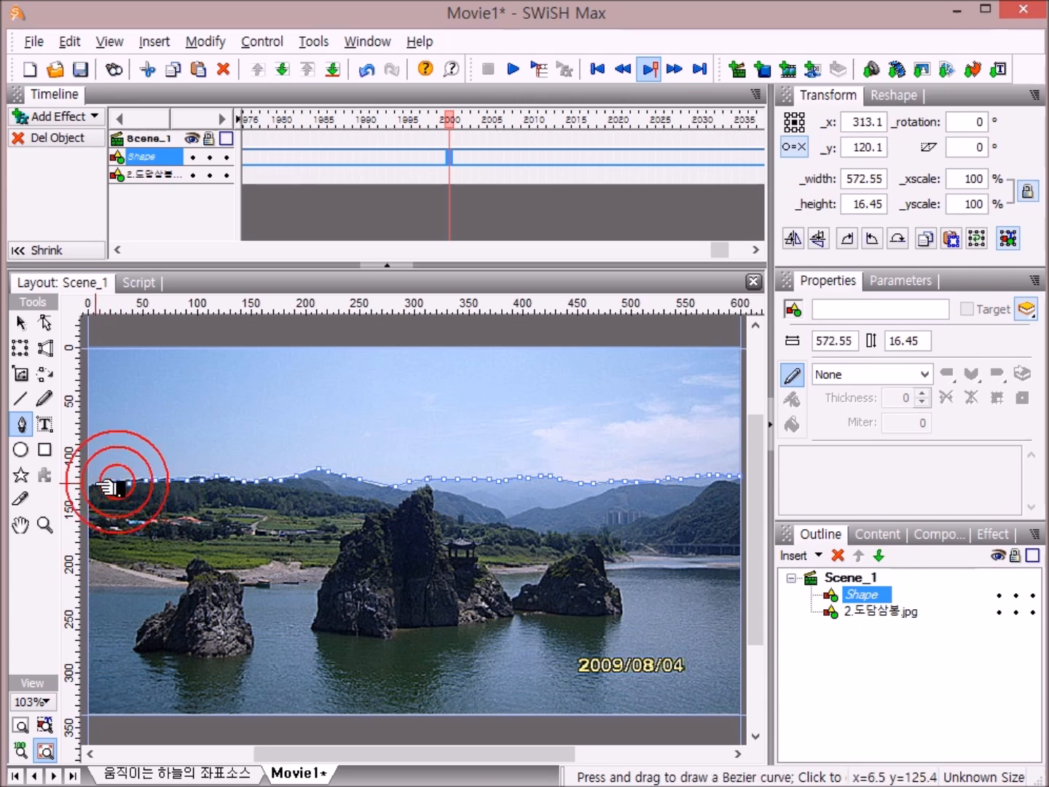
- Finish the skyline trace at the photo's left edge and close the outline around the sky, about 601 wide by 129 high
left_click(95, 485)
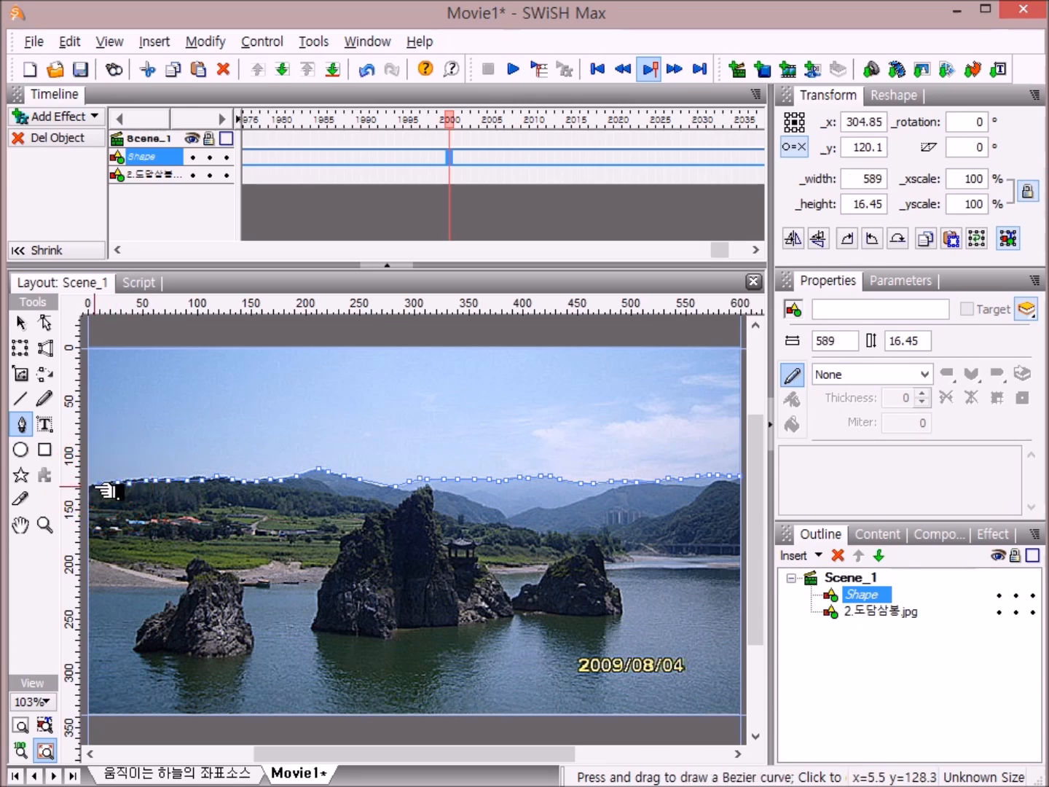
left_click(88, 487)
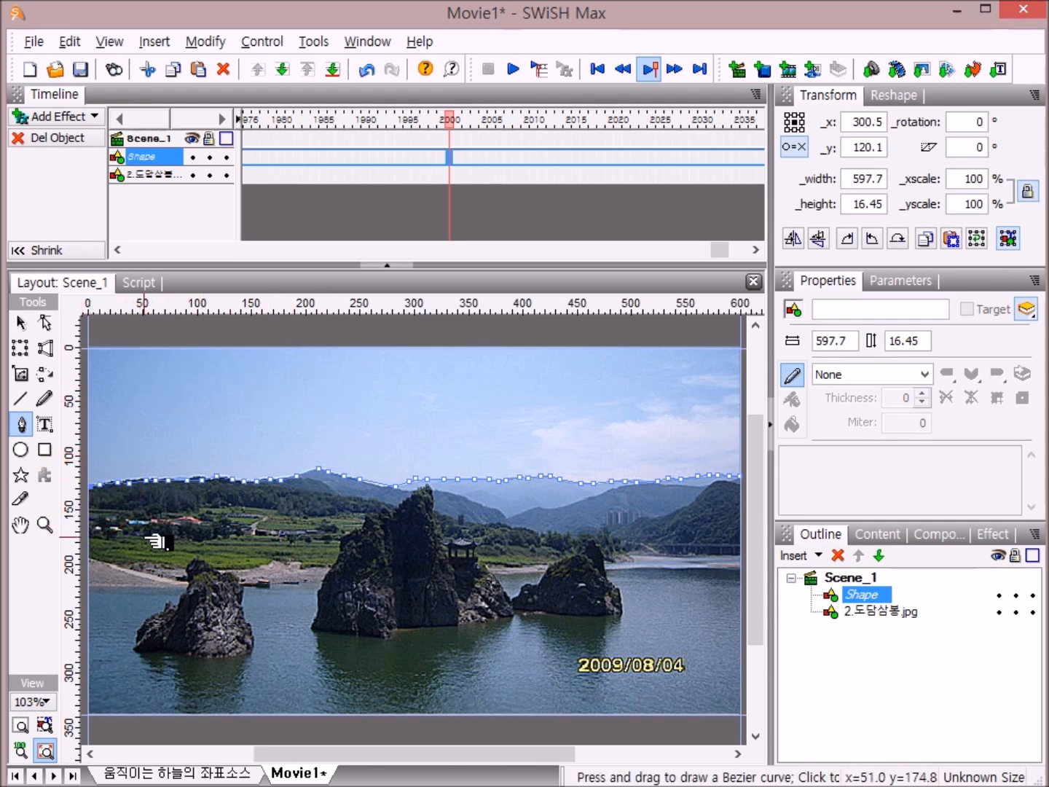
left_click(89, 350)
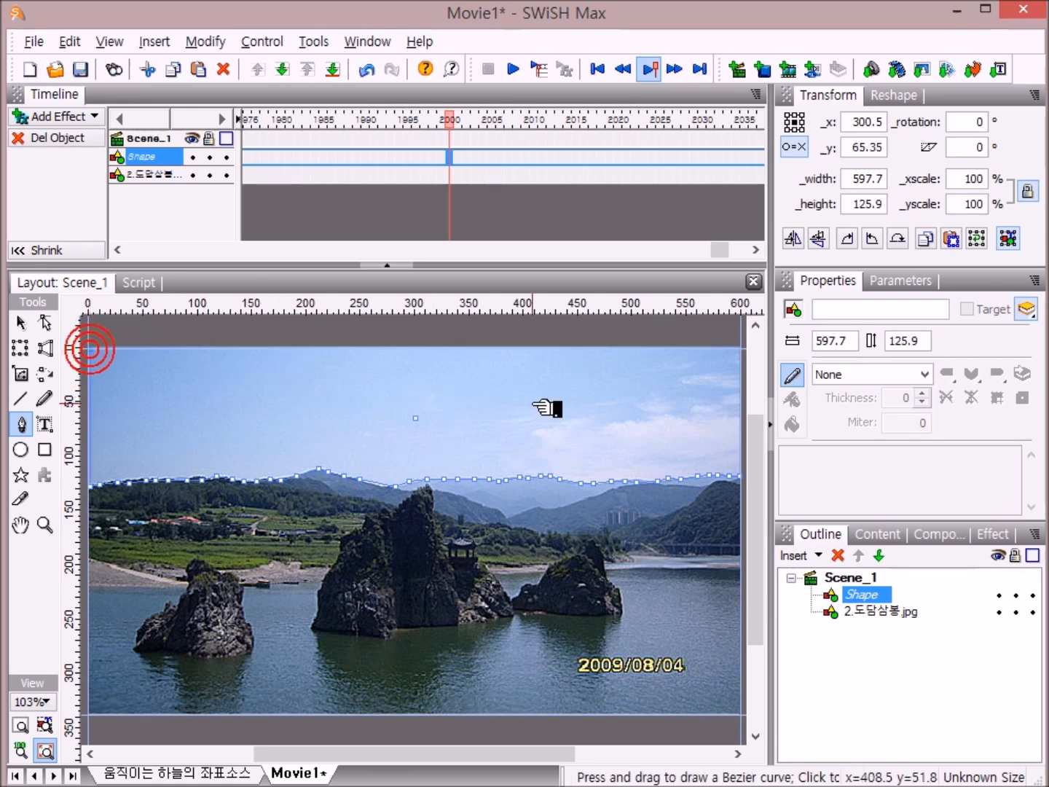
left_click(744, 345)
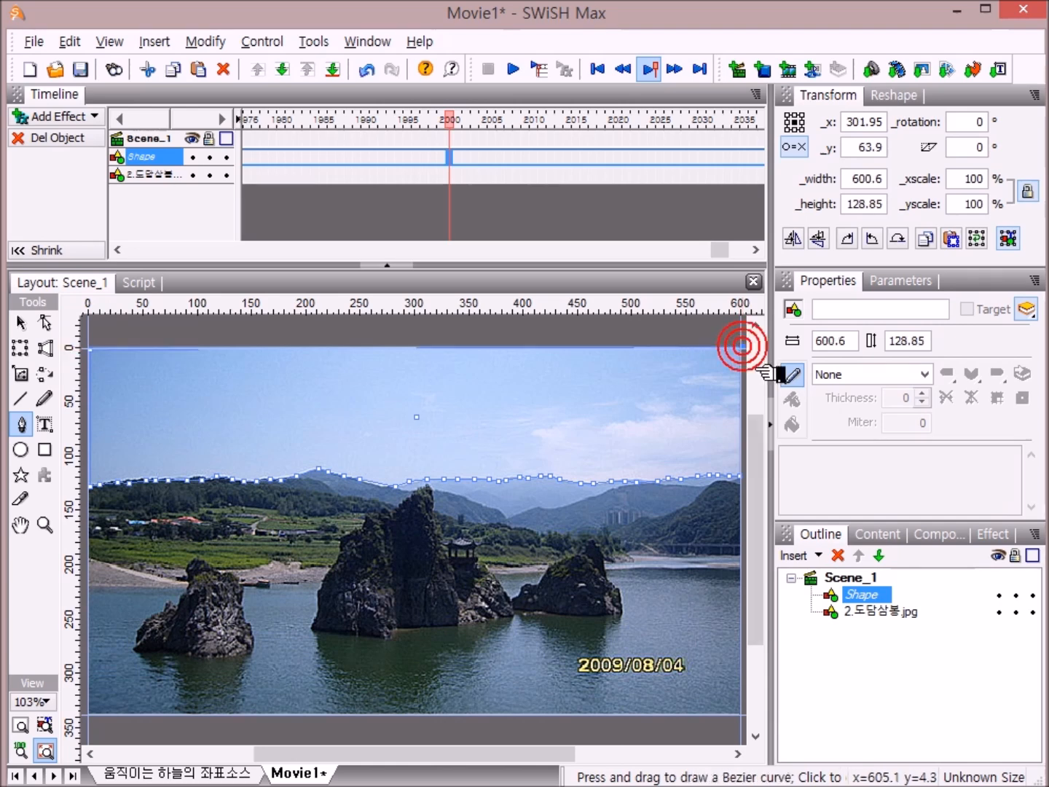
left_click(742, 478)
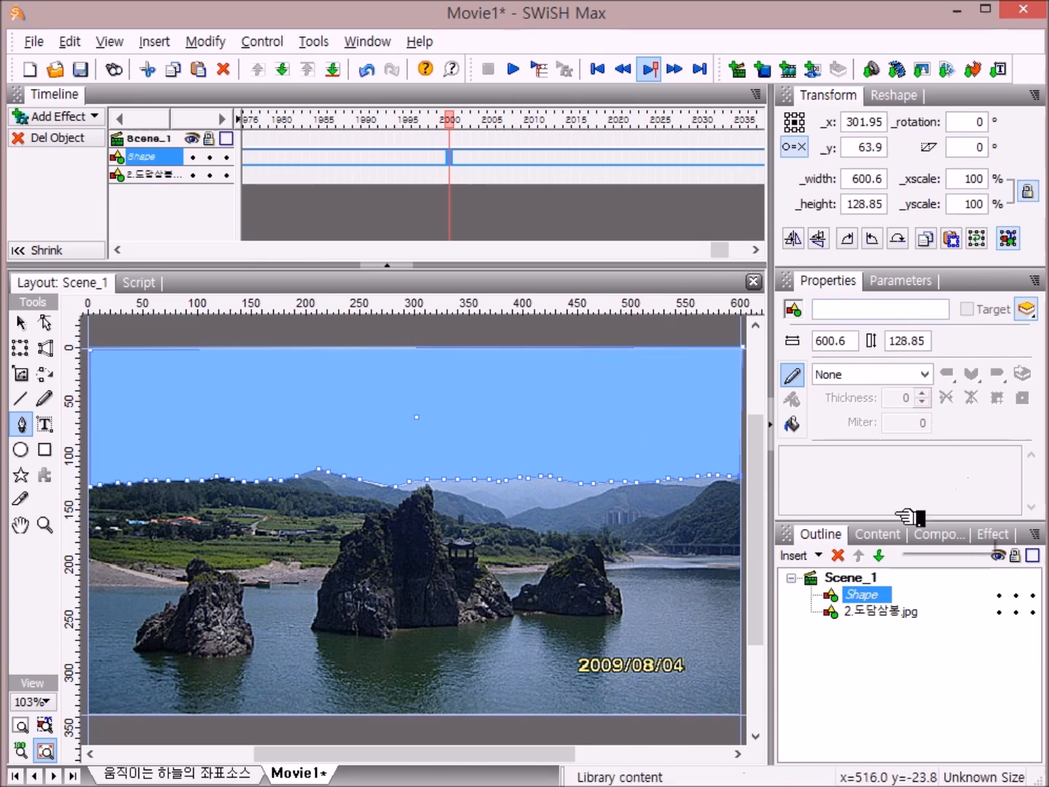
- Group the traced sky shape and 2.도담삼봉.jpg as a single Shape, making the overlapped regions empty
left_click(868, 591)
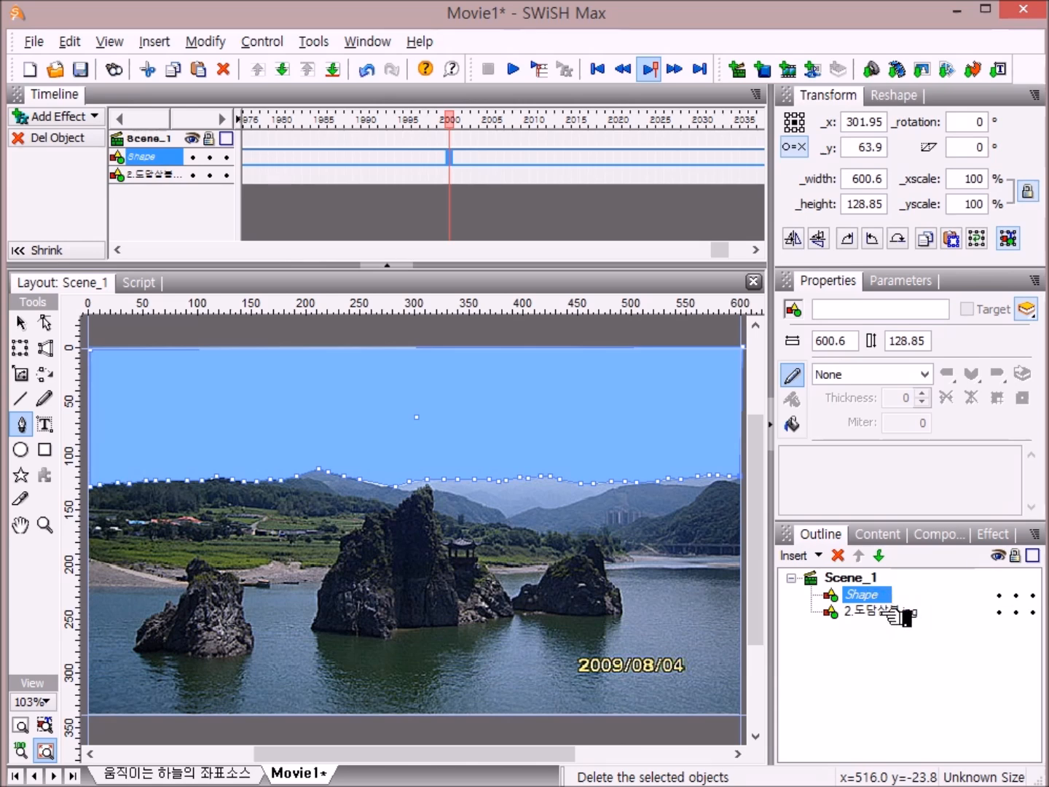
left_click(879, 613, "shift")
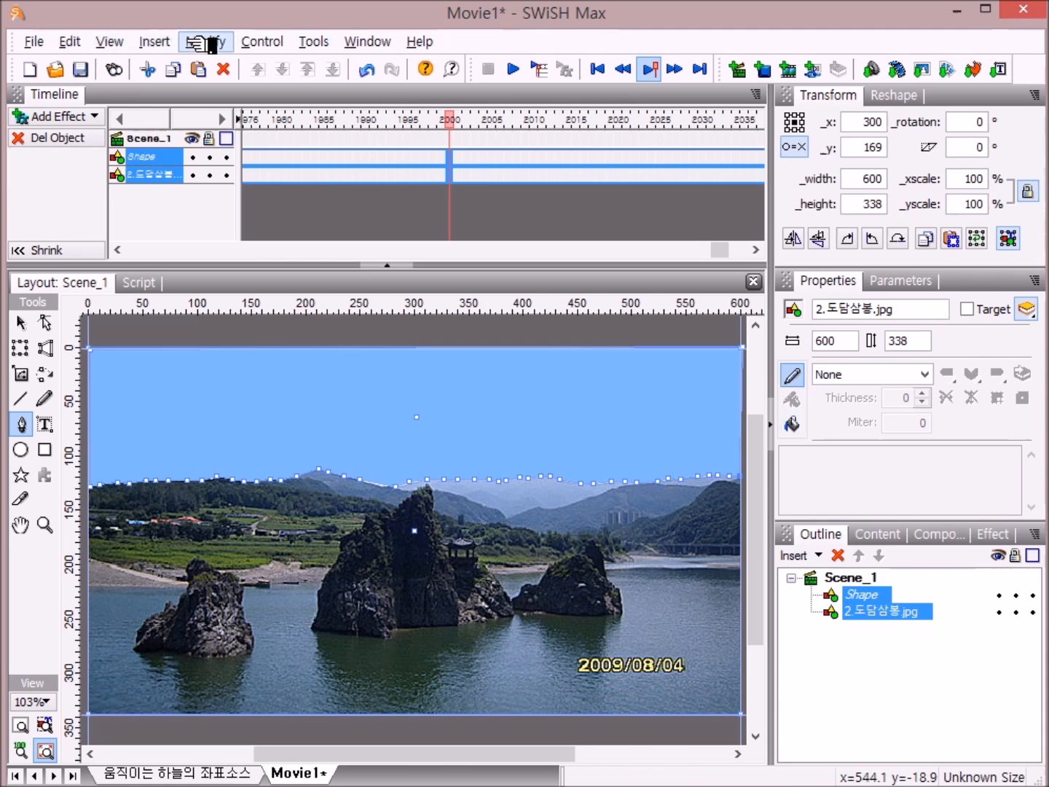
left_click(210, 44)
mouse_move(257, 100)
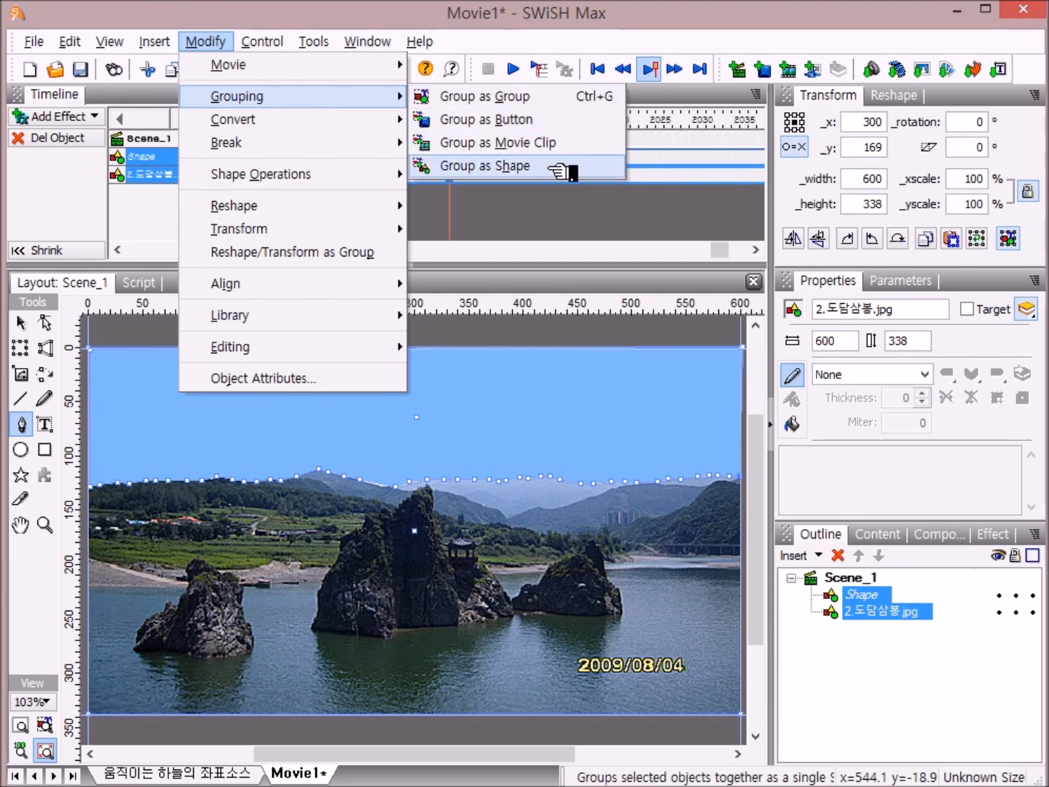
left_click(551, 169)
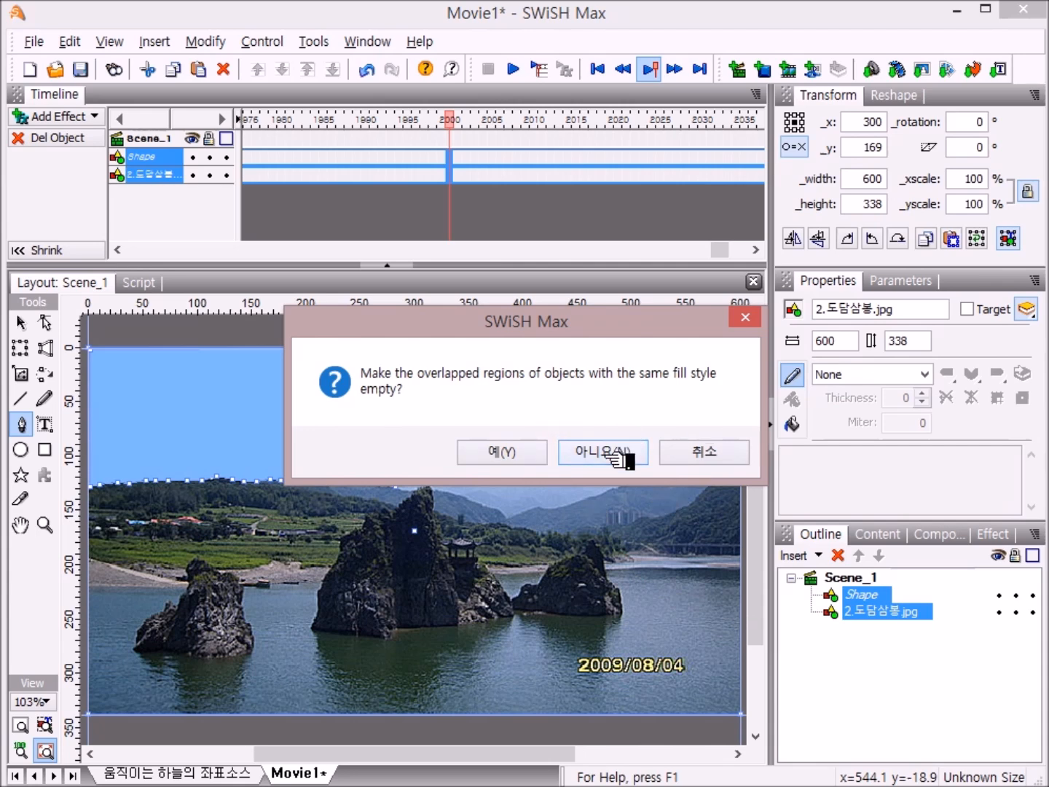
left_click(502, 453)
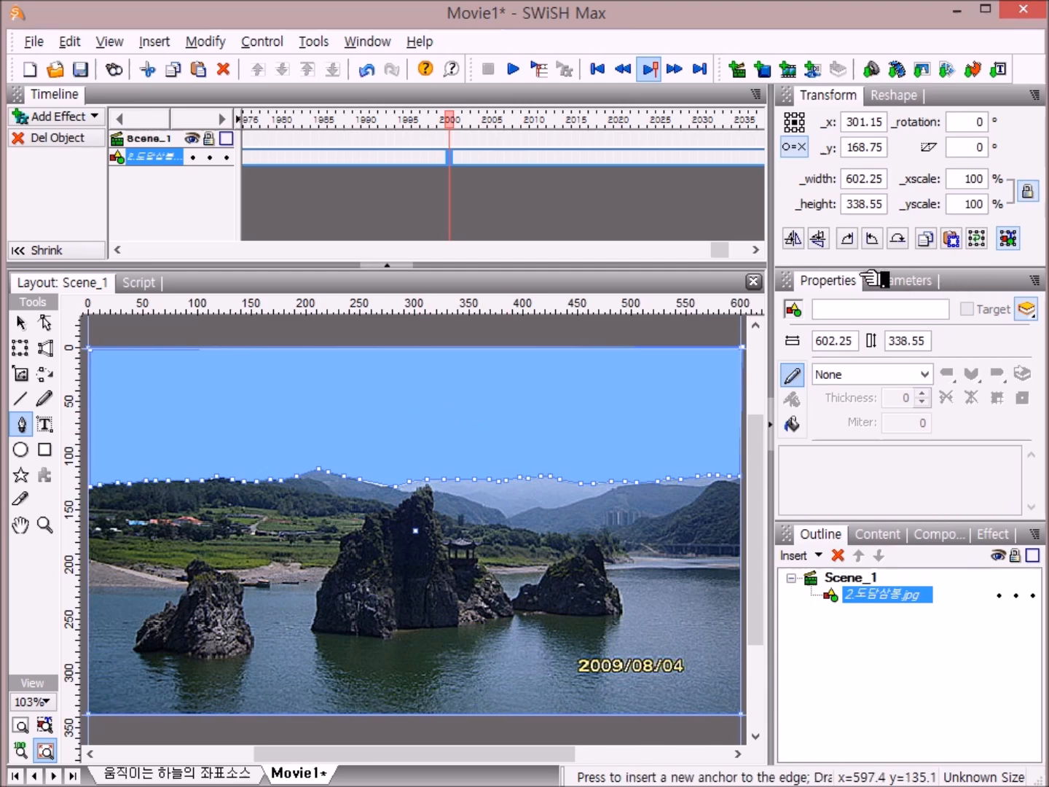
- Switch the grouped shape's fill type to Solid and back to Image to cut the sky out of the photo
left_click(794, 423)
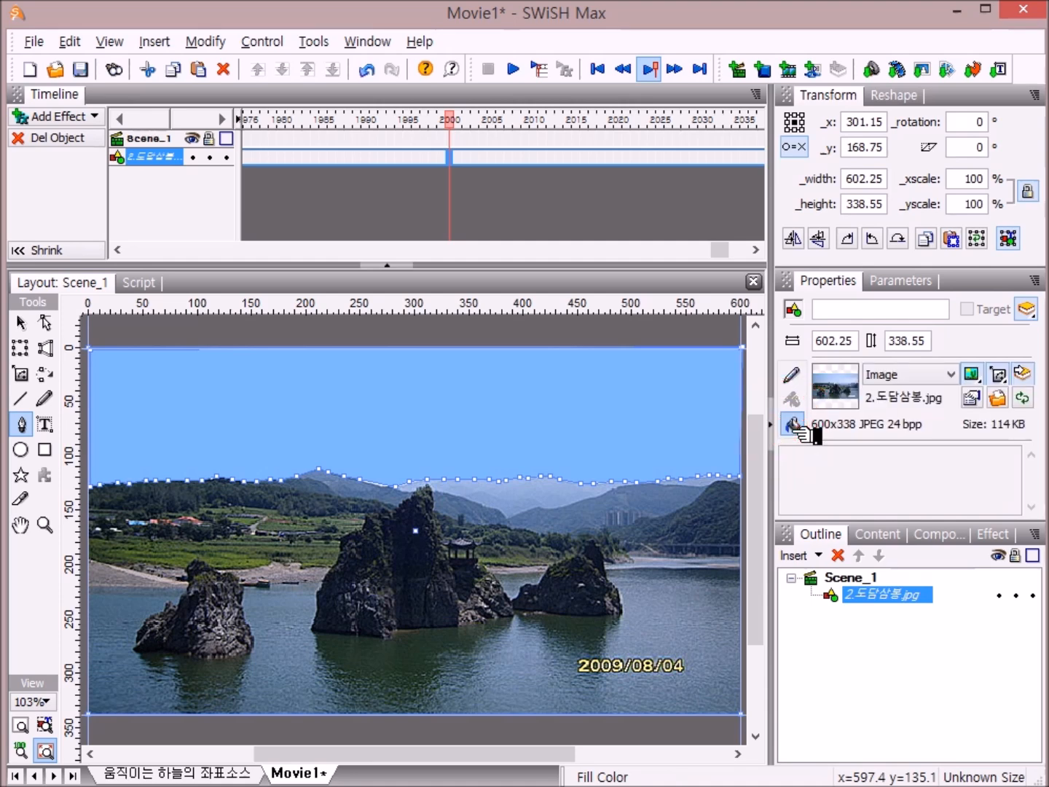
left_click(960, 374)
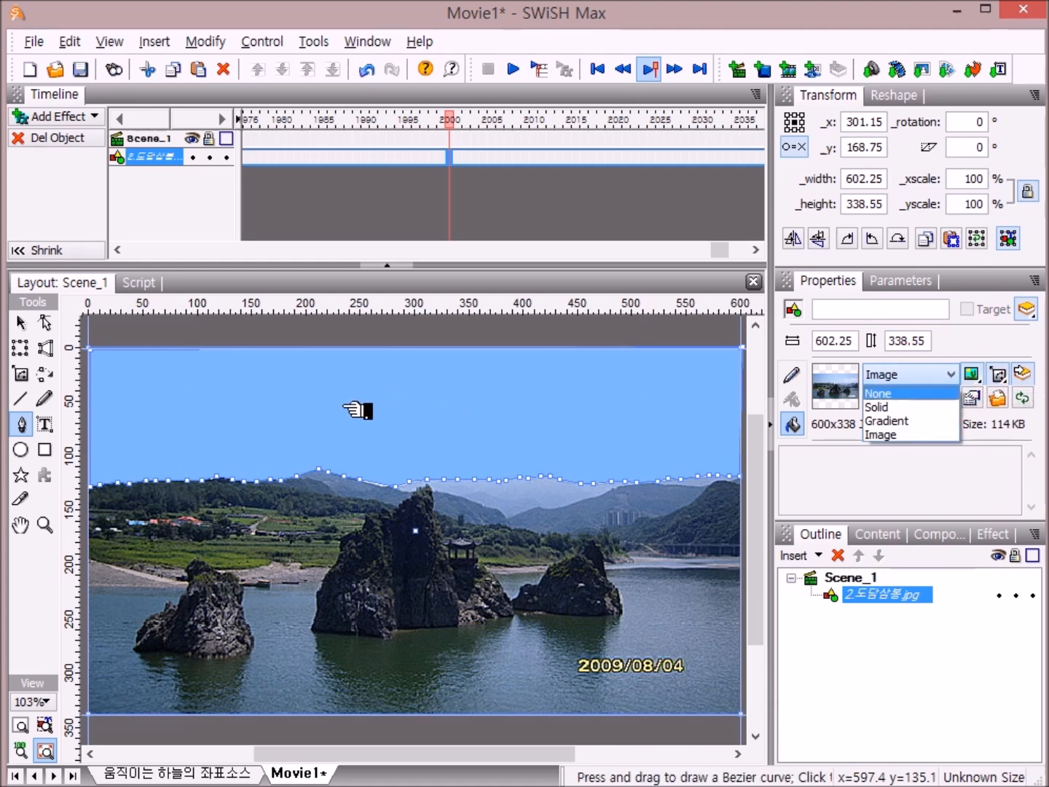
left_click(911, 408)
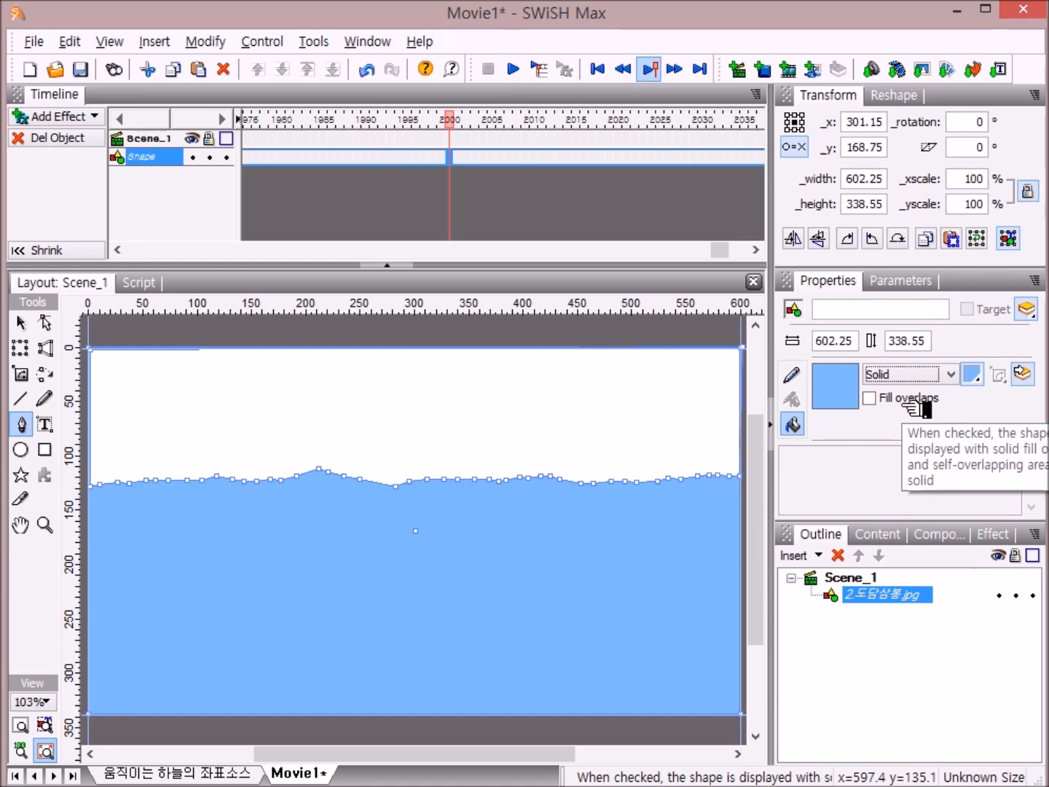
left_click(951, 373)
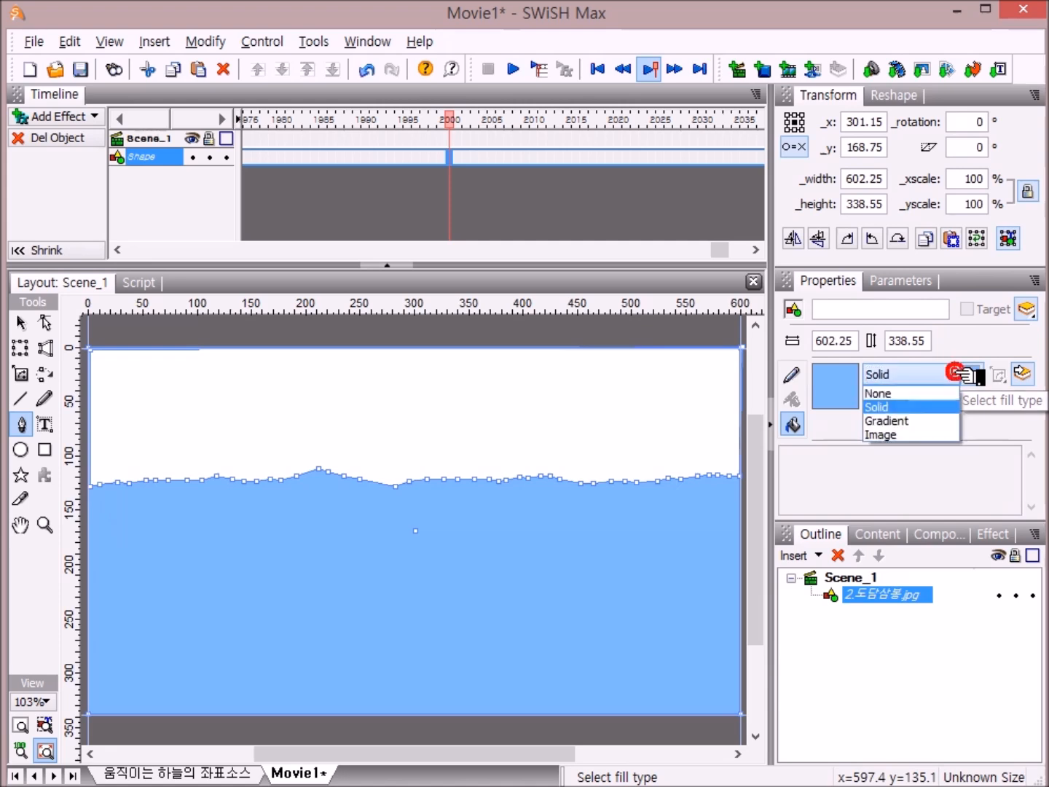
left_click(944, 434)
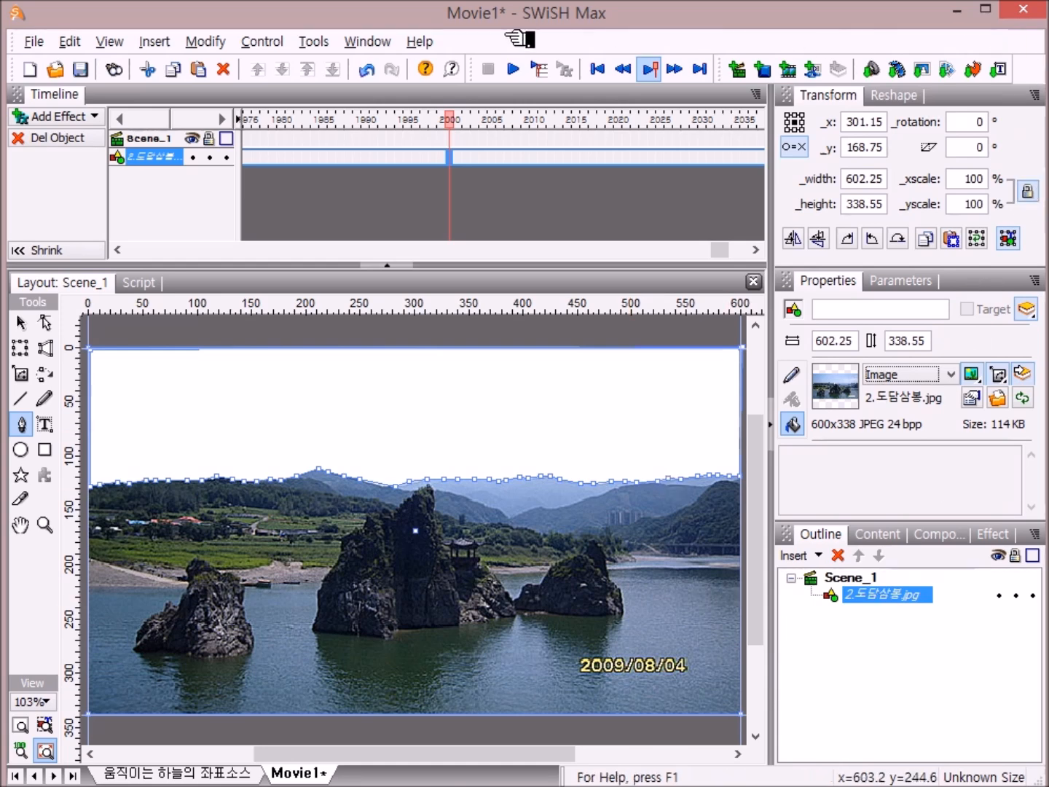
- Import the animation 5.조개구름 600X300.swf as a Masked Animated Movie Clip and move it below the photo in Scene_1
left_click(174, 43)
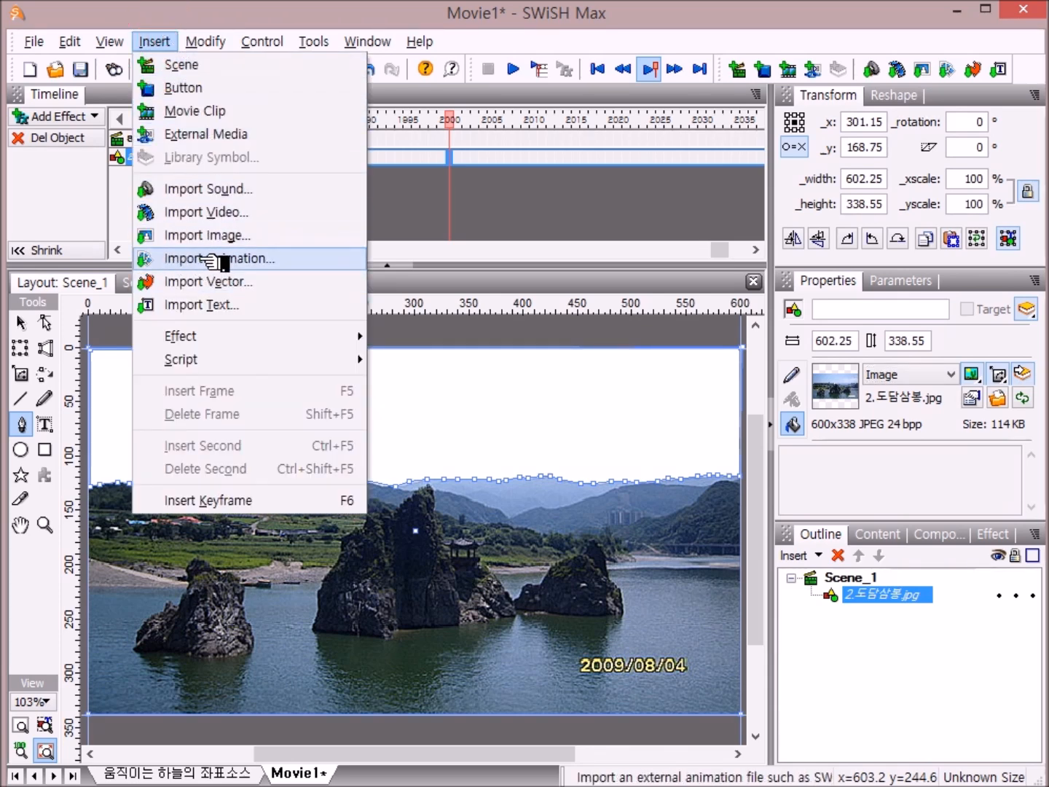
left_click(306, 266)
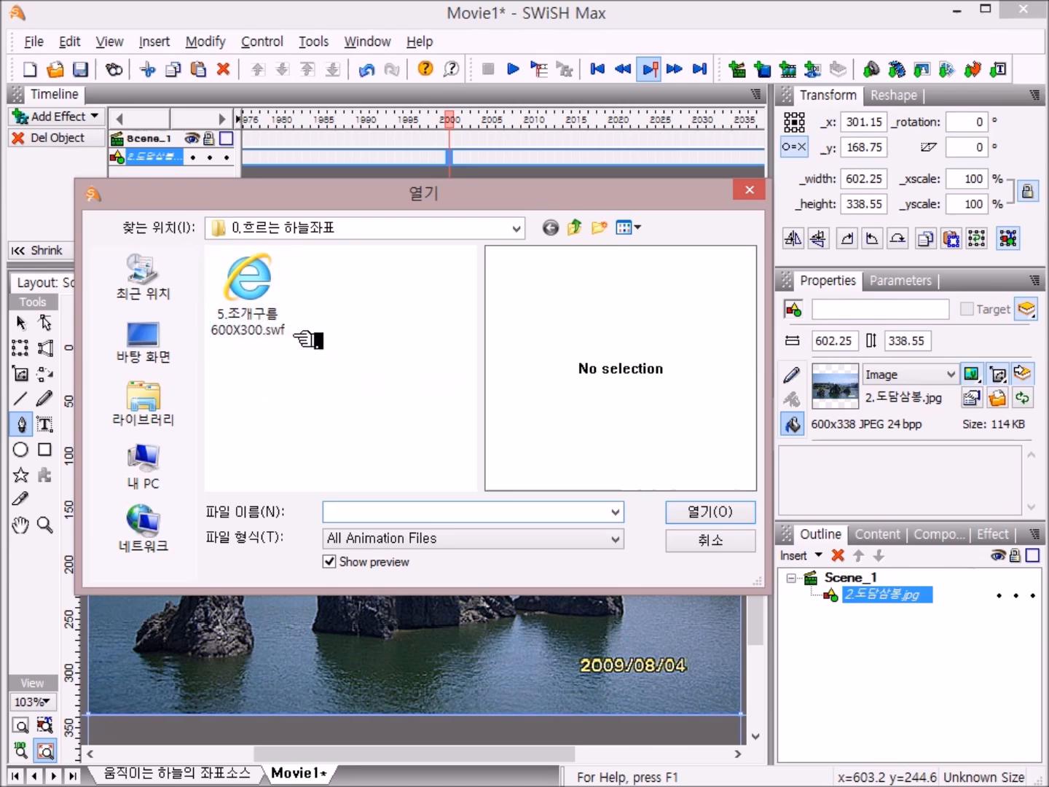
left_click(281, 316)
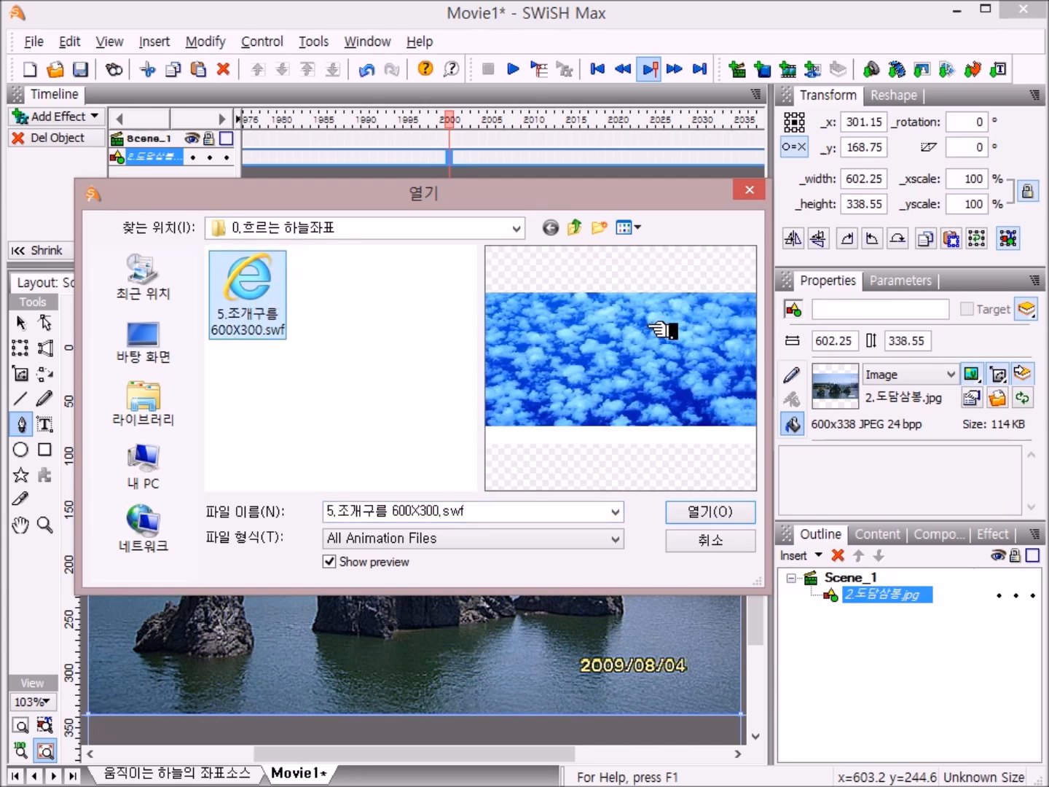
left_click(717, 511)
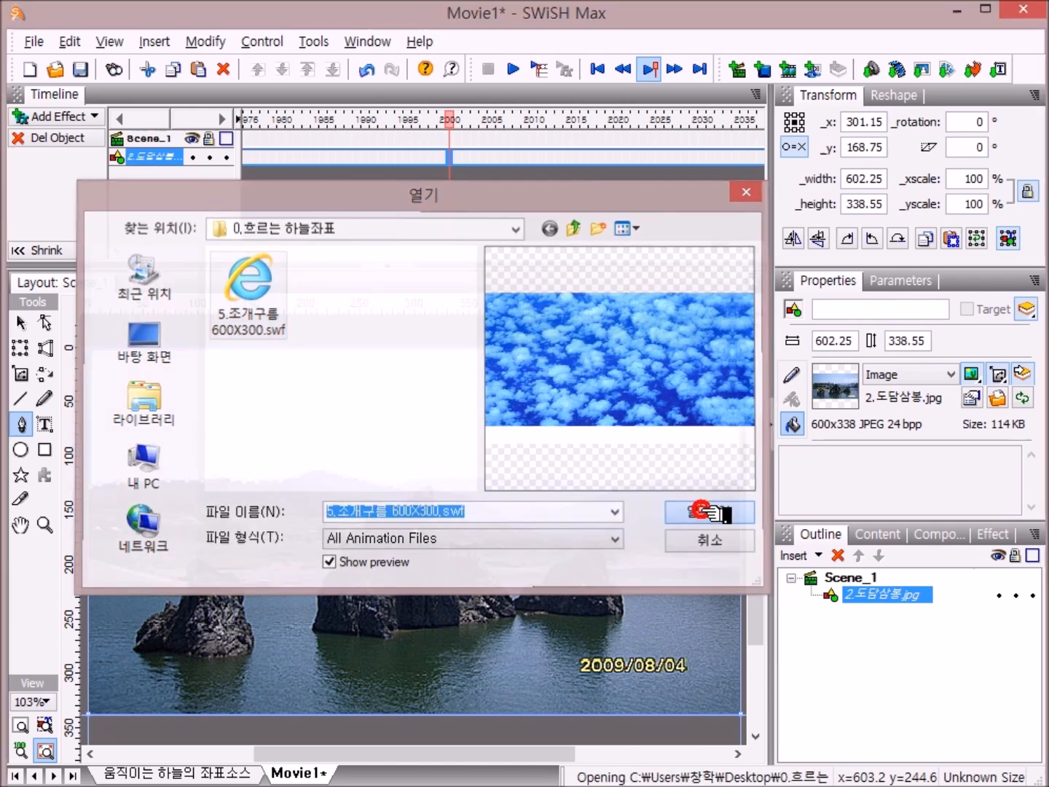
left_click(729, 462)
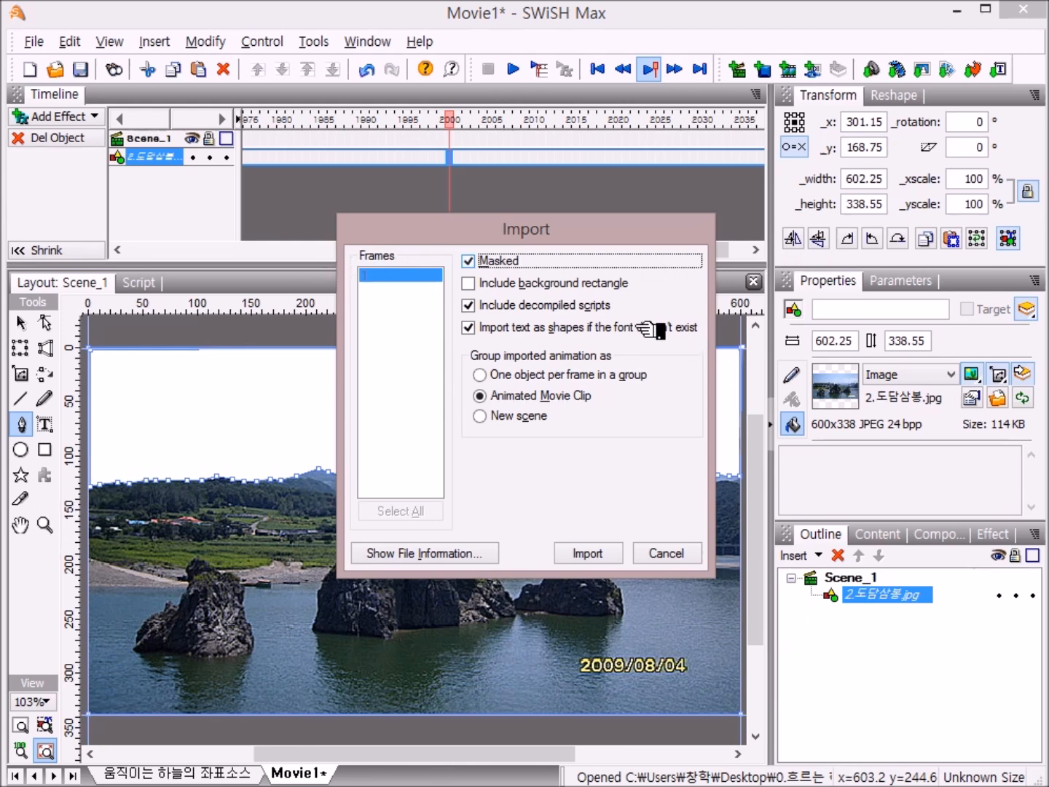
left_click(509, 261)
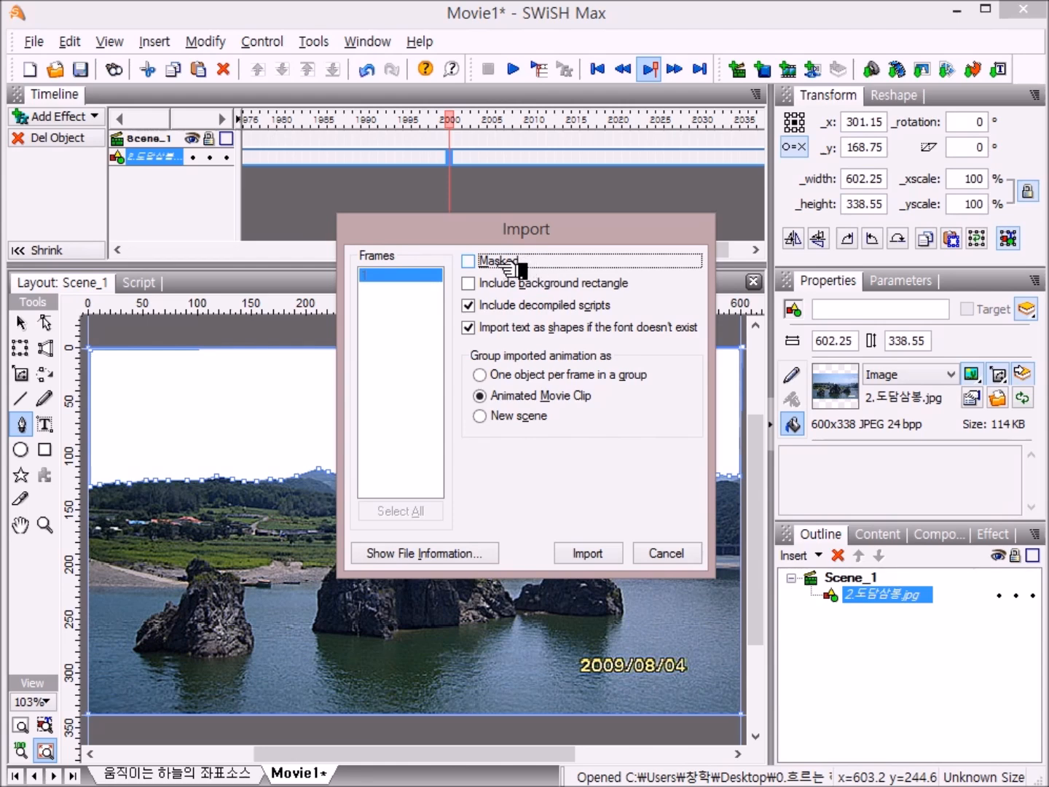
left_click(469, 259)
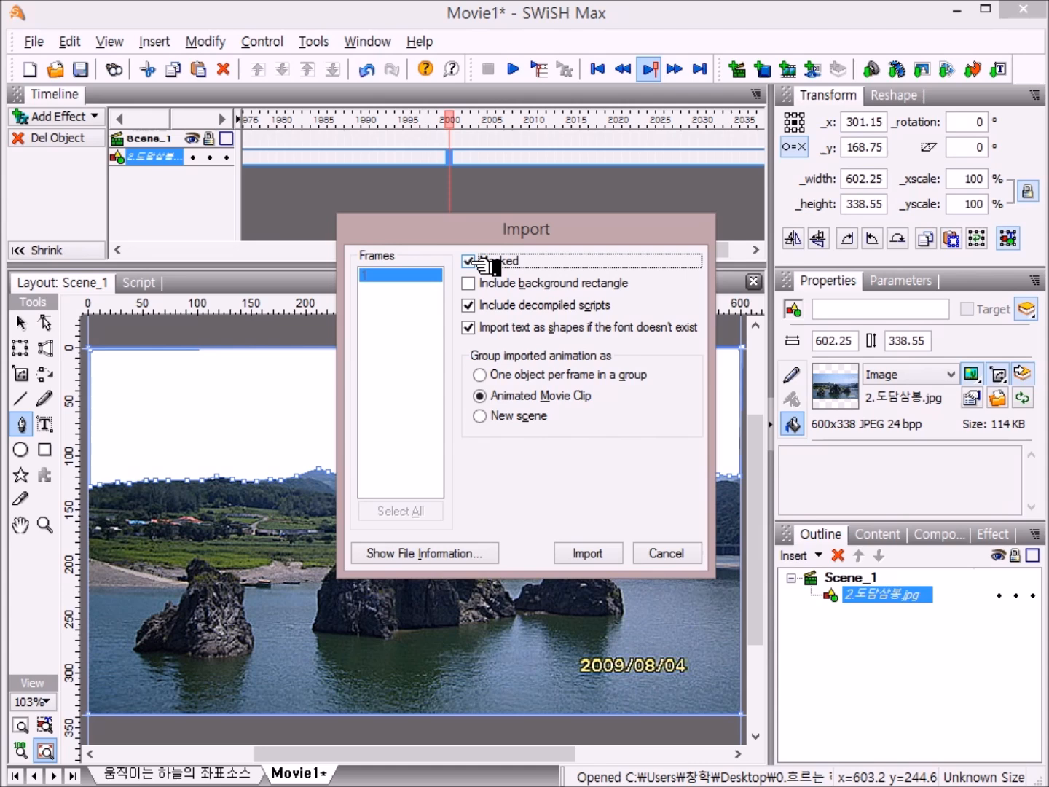
left_click(594, 555)
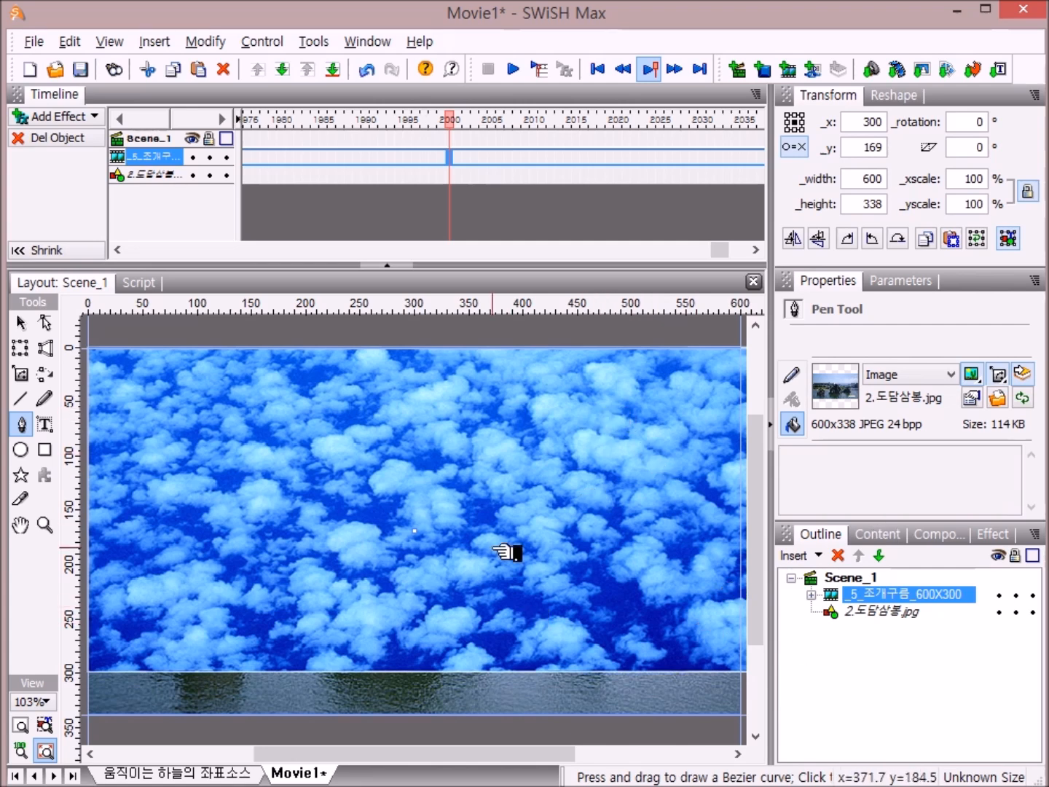
left_click(880, 555)
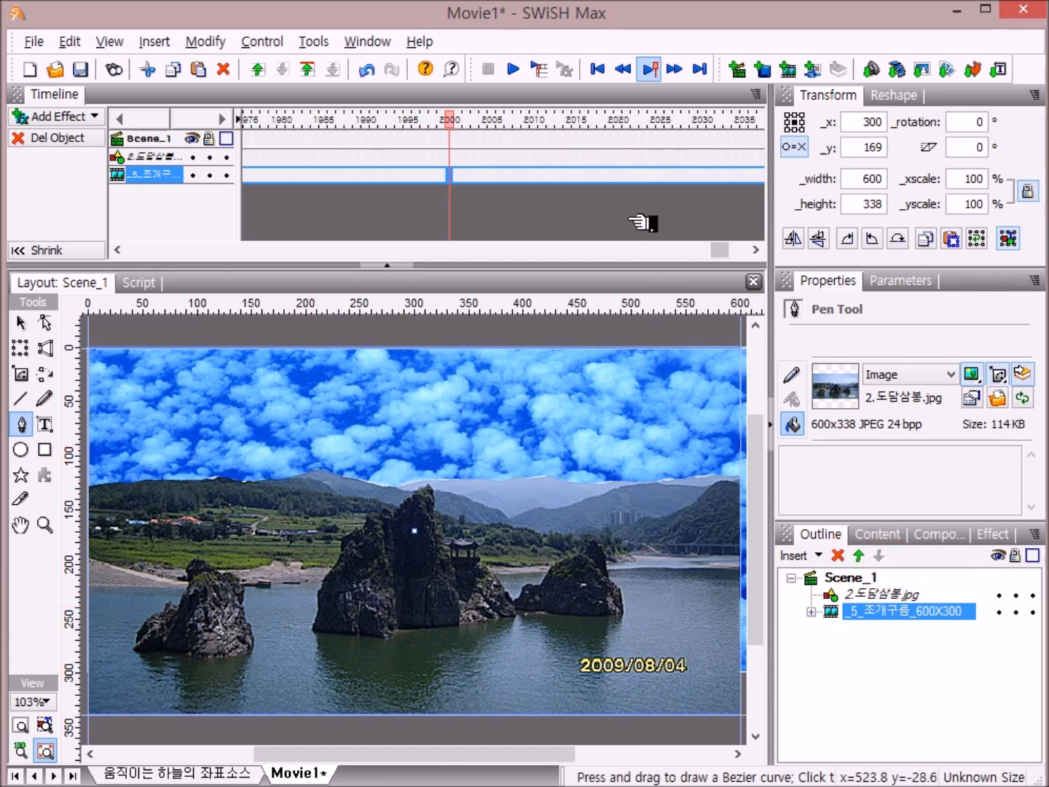
- Preview the moving clouds behind the landscape by playing the movie in the layout and testing the SWF in Flash Player
left_click(512, 69)
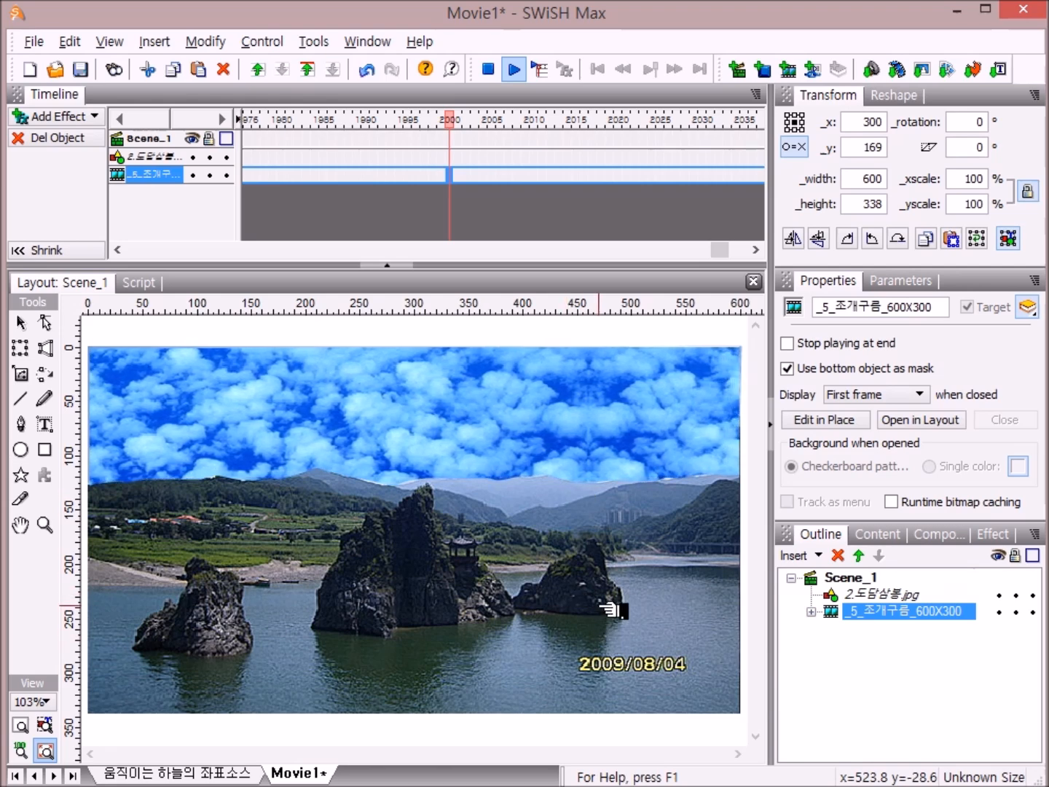
left_click(506, 69)
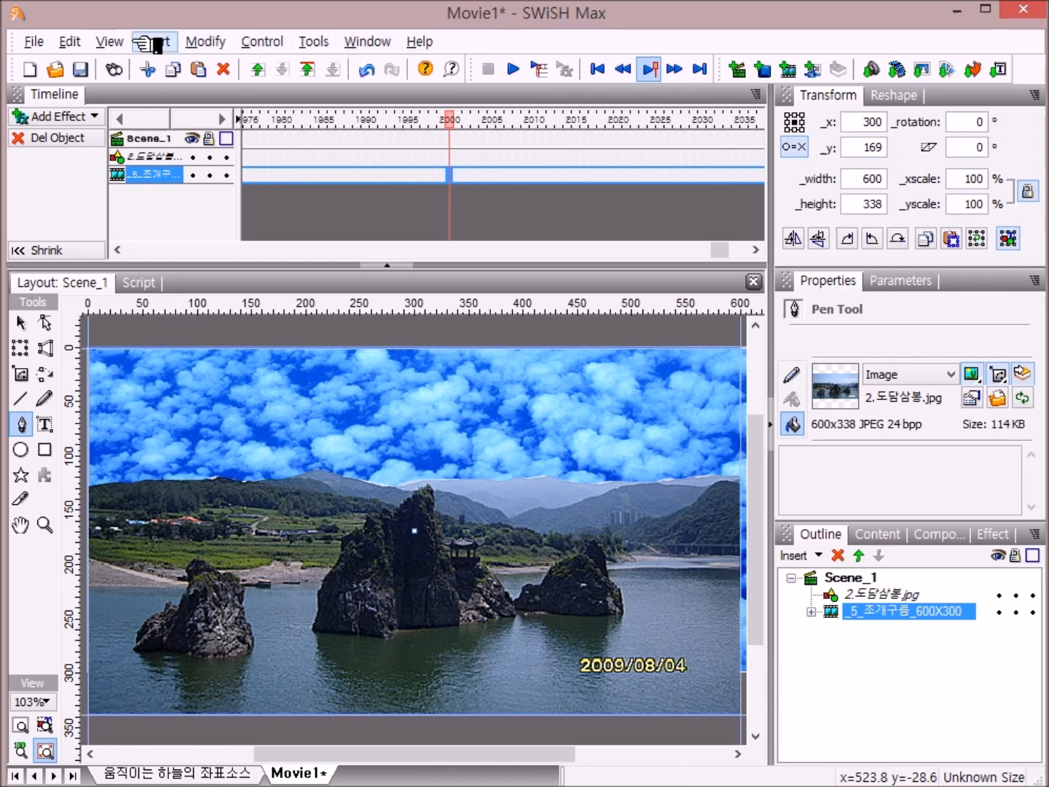
left_click(41, 41)
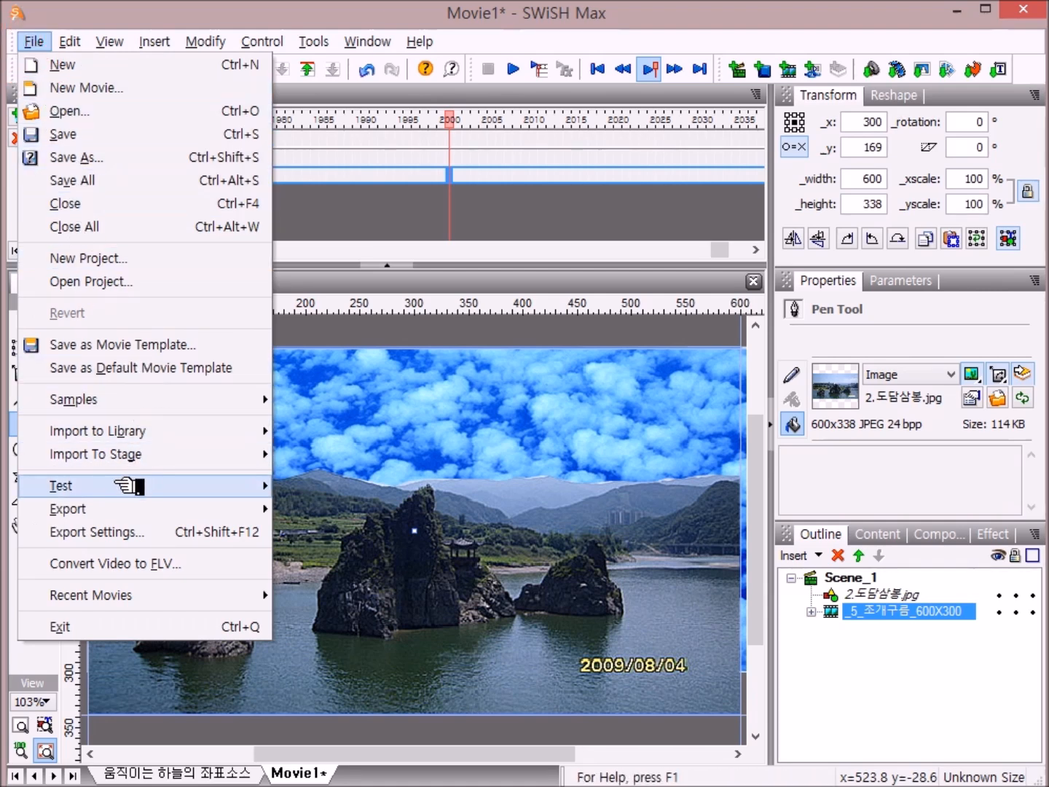
left_click(105, 491)
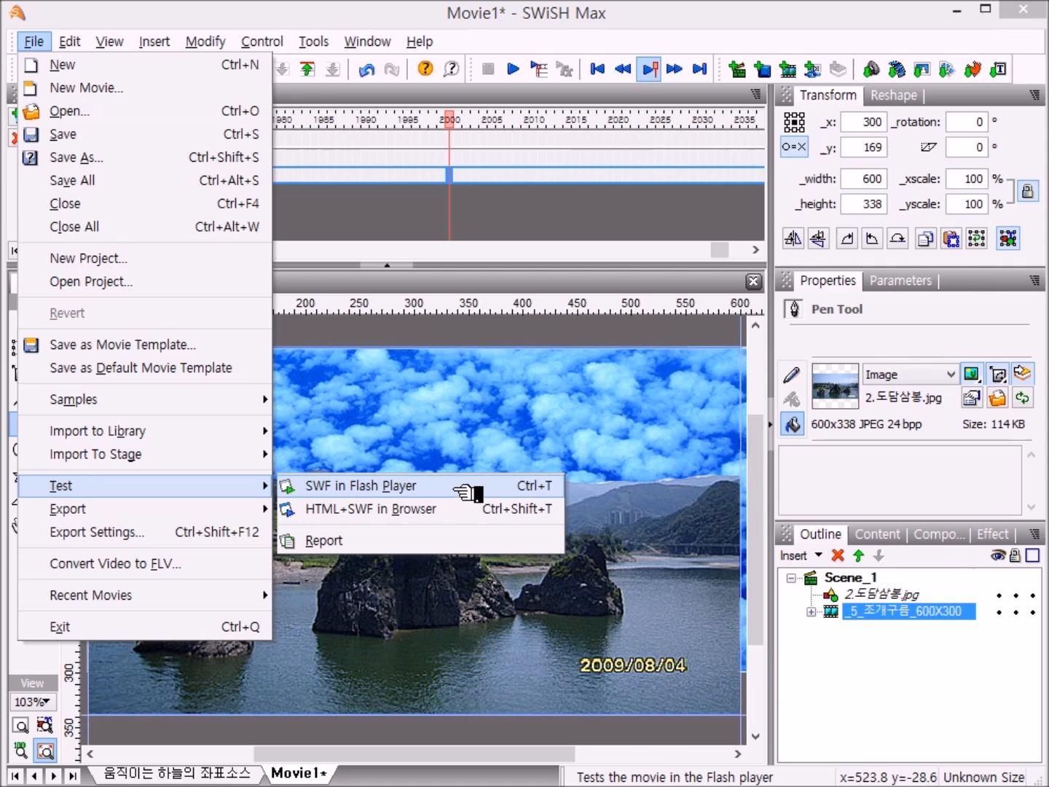
left_click(467, 493)
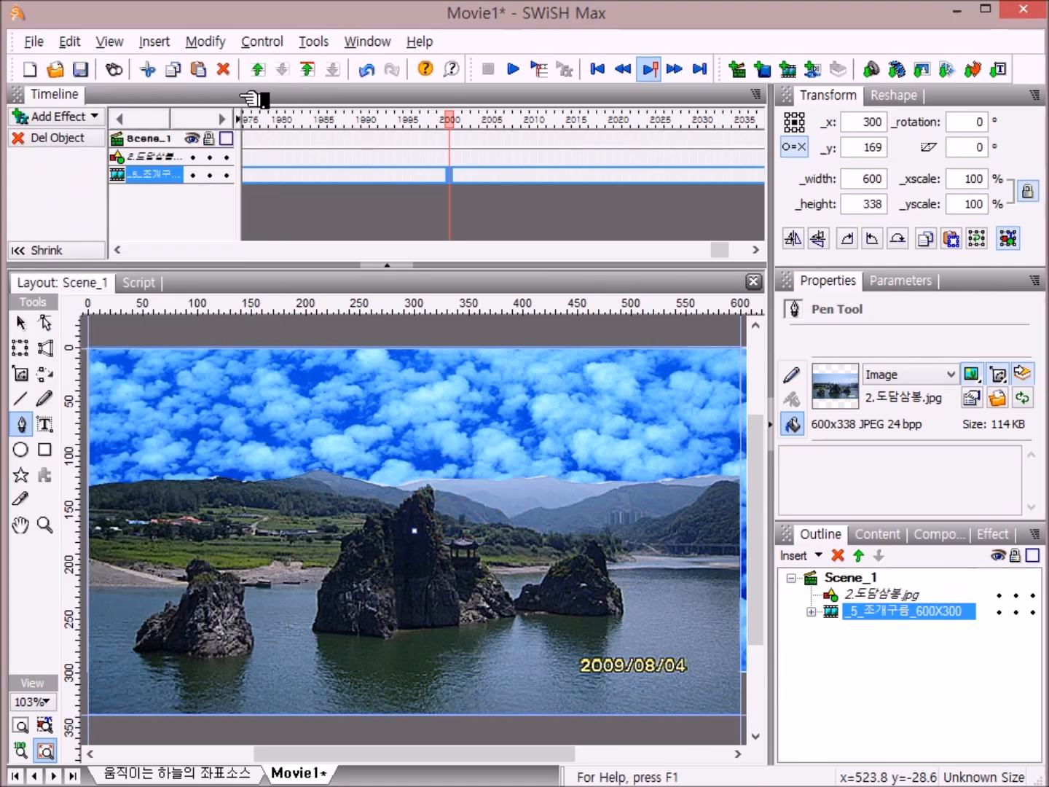
left_click_drag(61, 64, 584, 339)
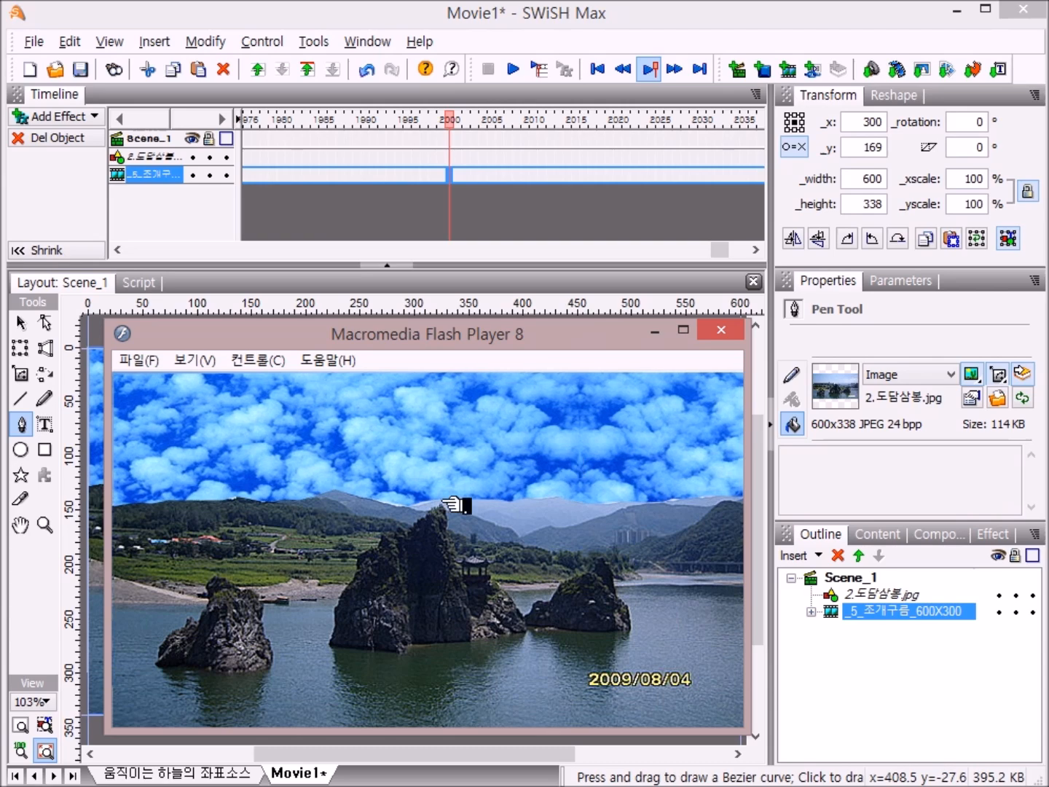
left_click(727, 333)
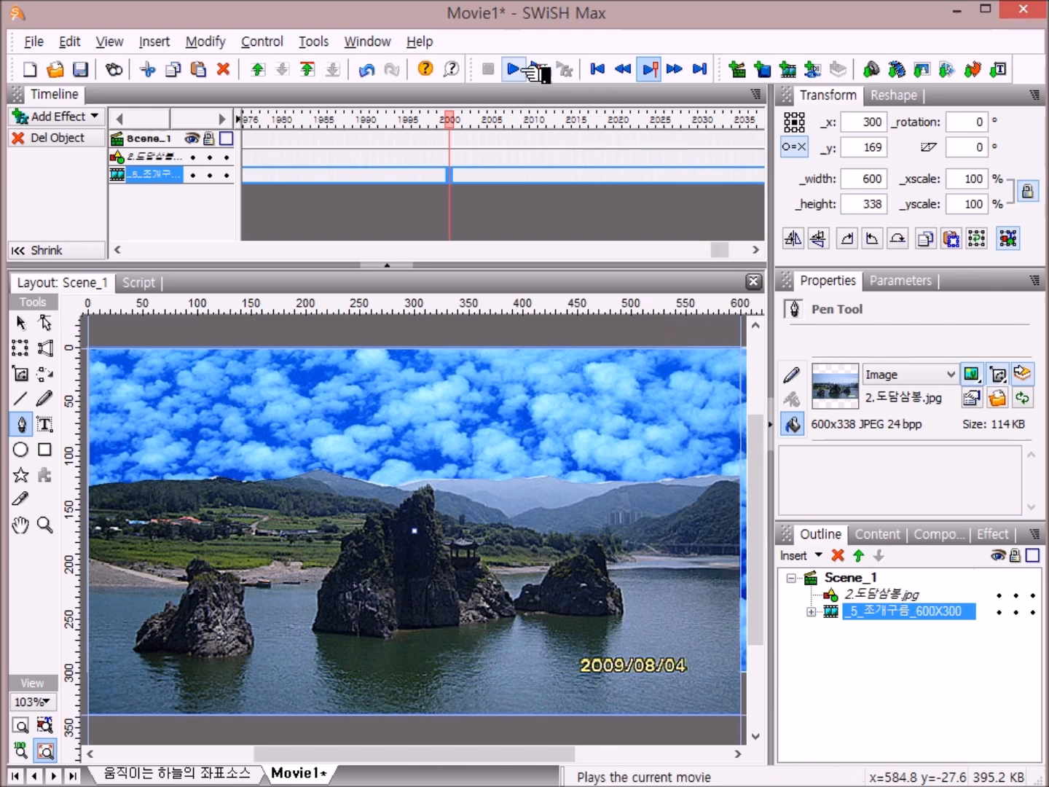
left_click(514, 68)
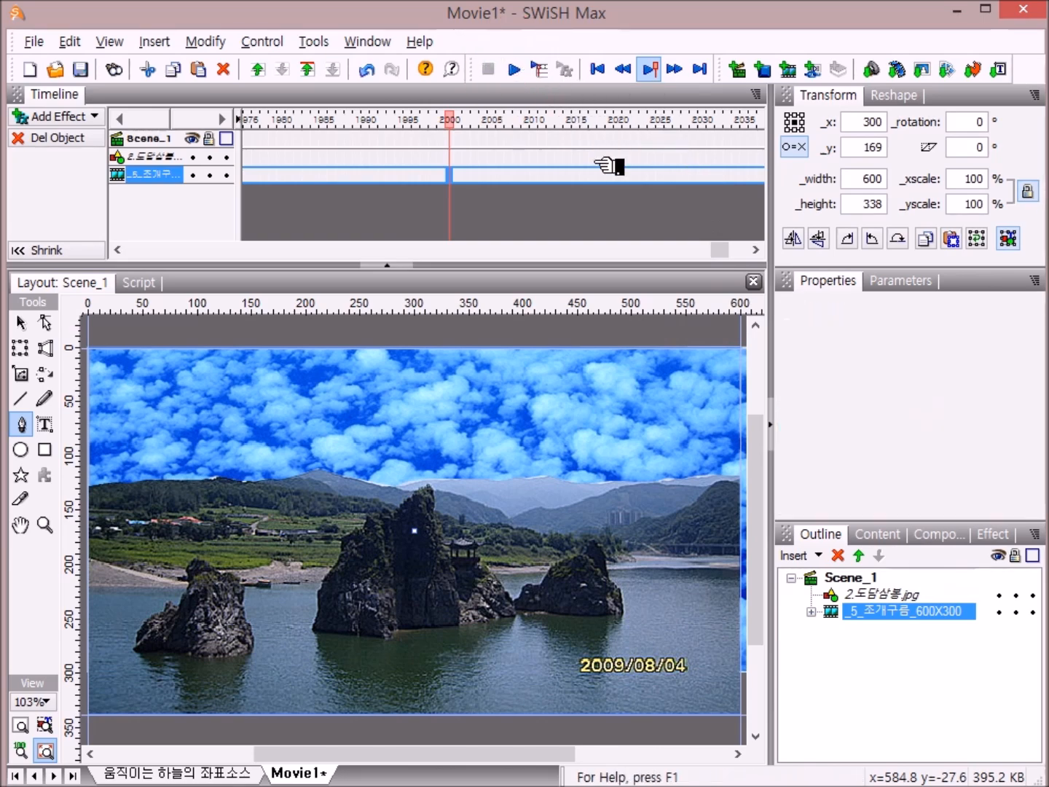